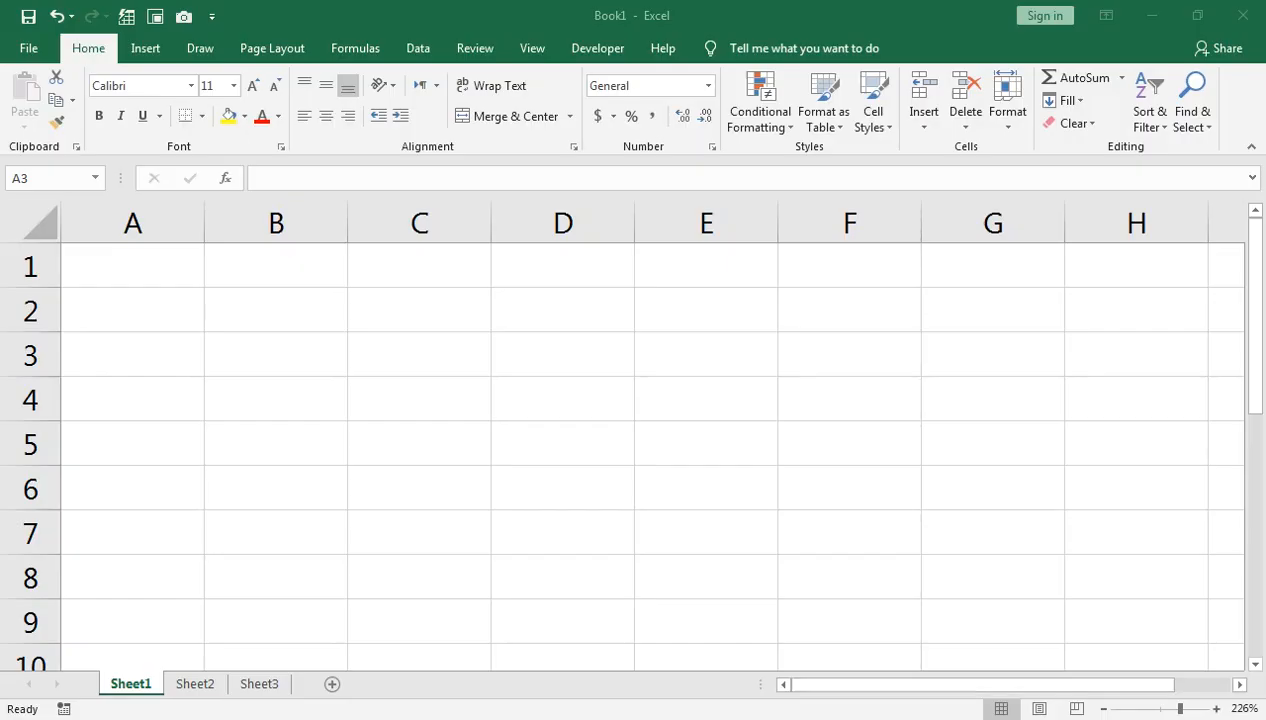
Enter the header "S no" in cell A3.
{"action": "left_click", "coordinate": [132, 354]}
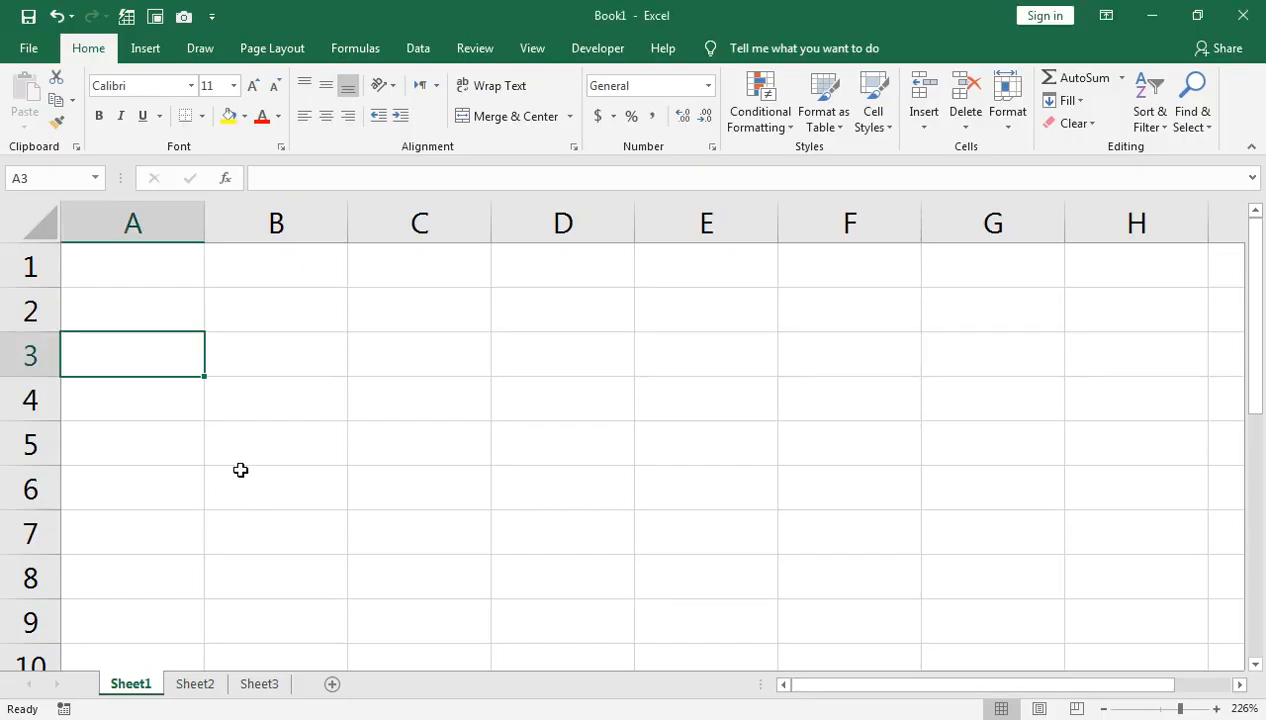
{"action": "type", "text": "S no"}
{"action": "key", "text": "Tab"}
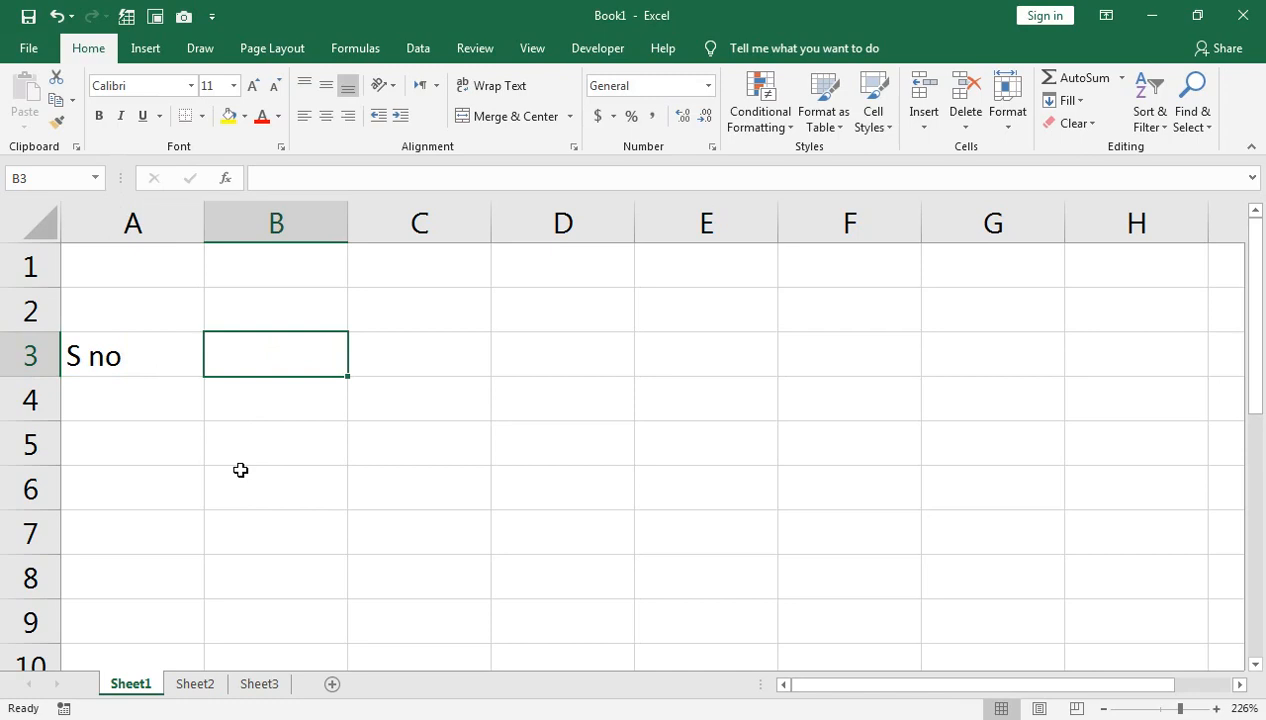
Enter the header "Customer Name" in cell B3 and autofit the width of column B.
{"action": "type", "text": "Custome"}
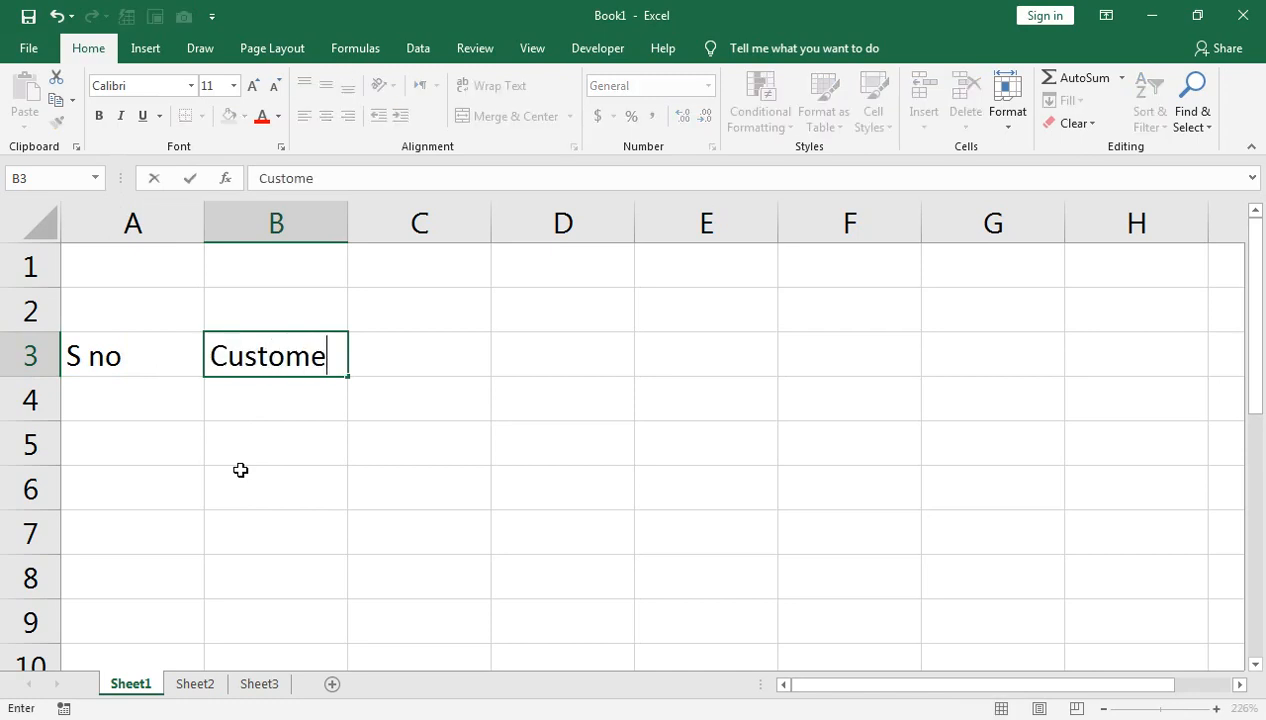
{"action": "type", "text": "r Name"}
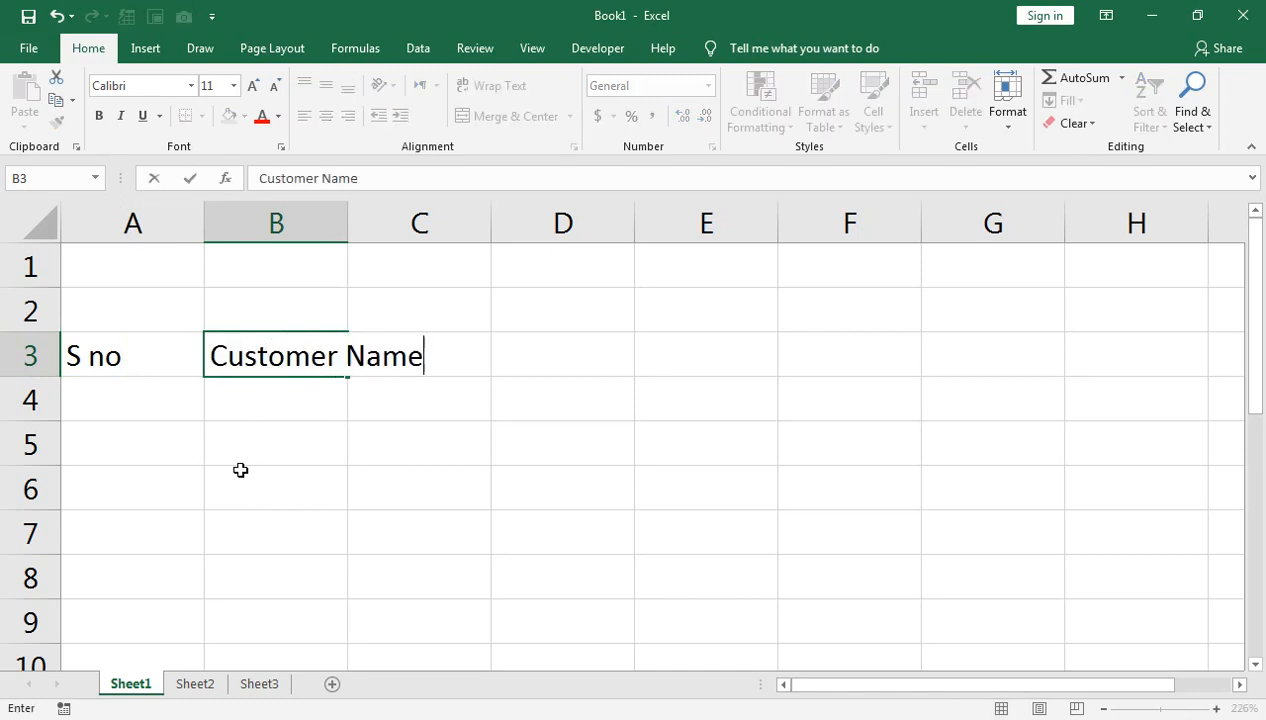
{"action": "key", "text": "Tab"}
{"action": "key", "text": "shift+Tab"}
{"action": "key", "text": "alt+h"}
{"action": "key", "text": "o"}
{"action": "key", "text": "i"}
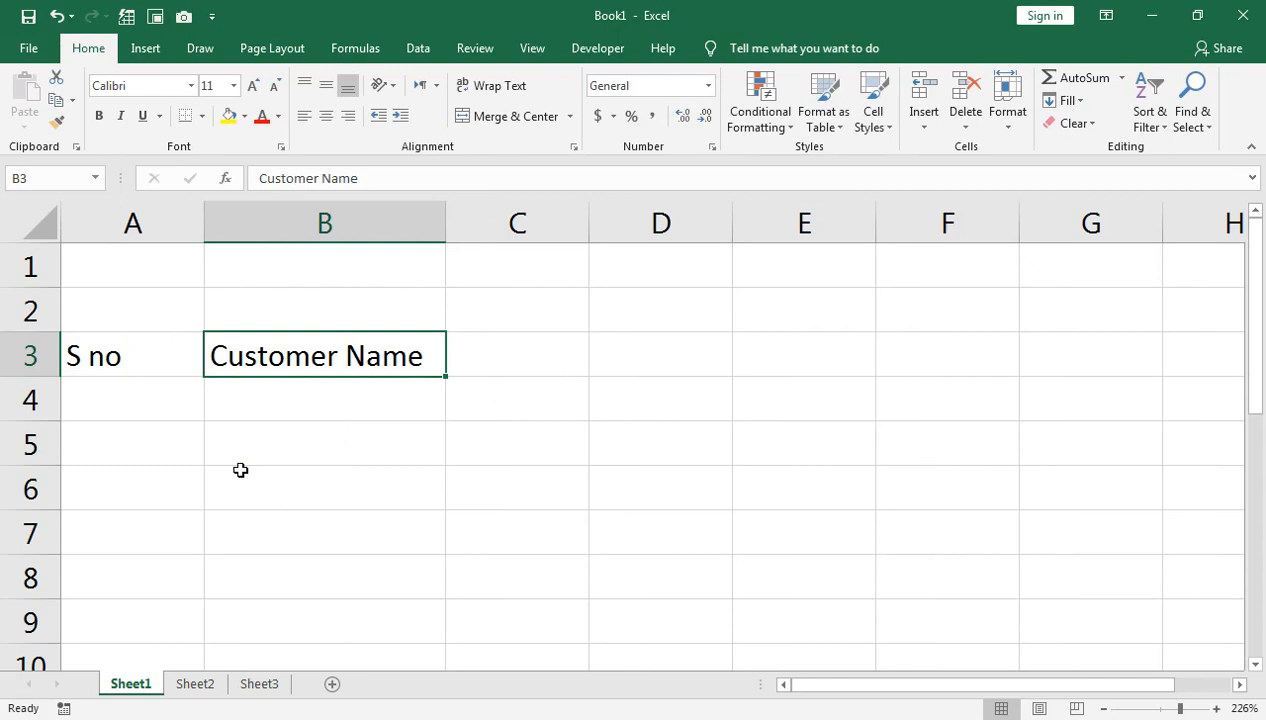
Enter the header "product detail" in cell C3 and autofit the width of column C.
{"action": "key", "text": "Tab"}
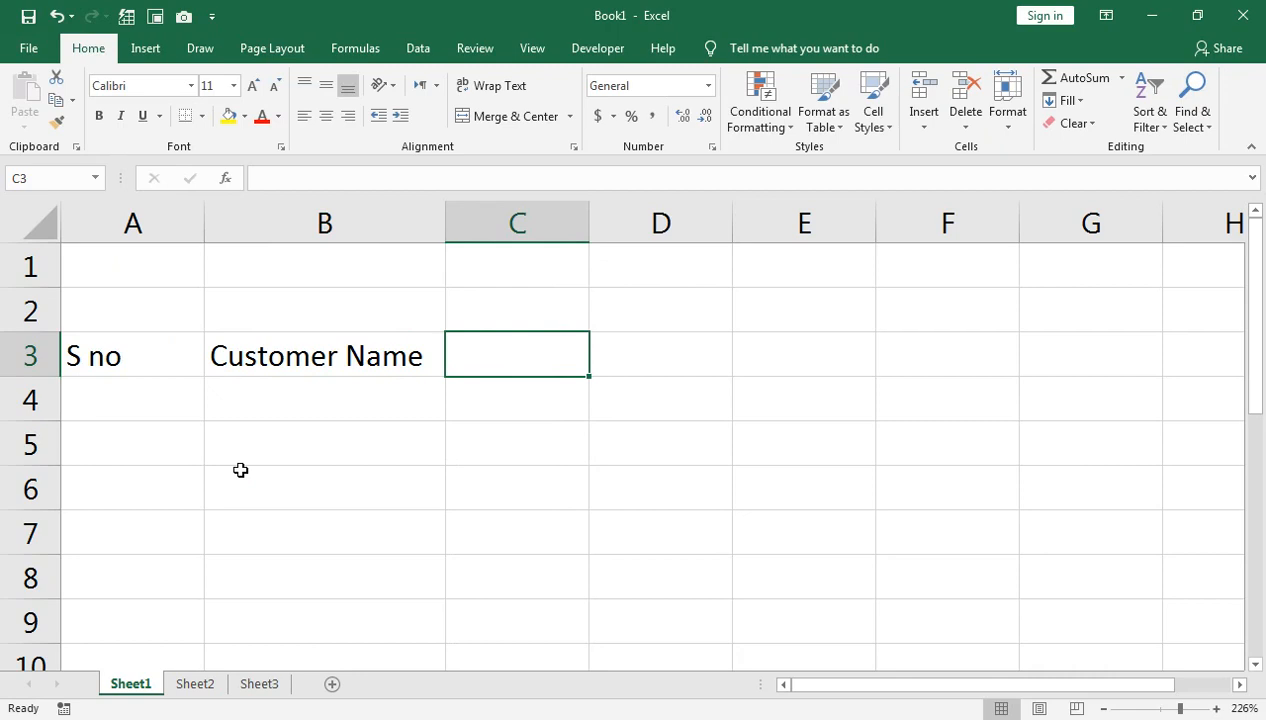
{"action": "type", "text": "product det"}
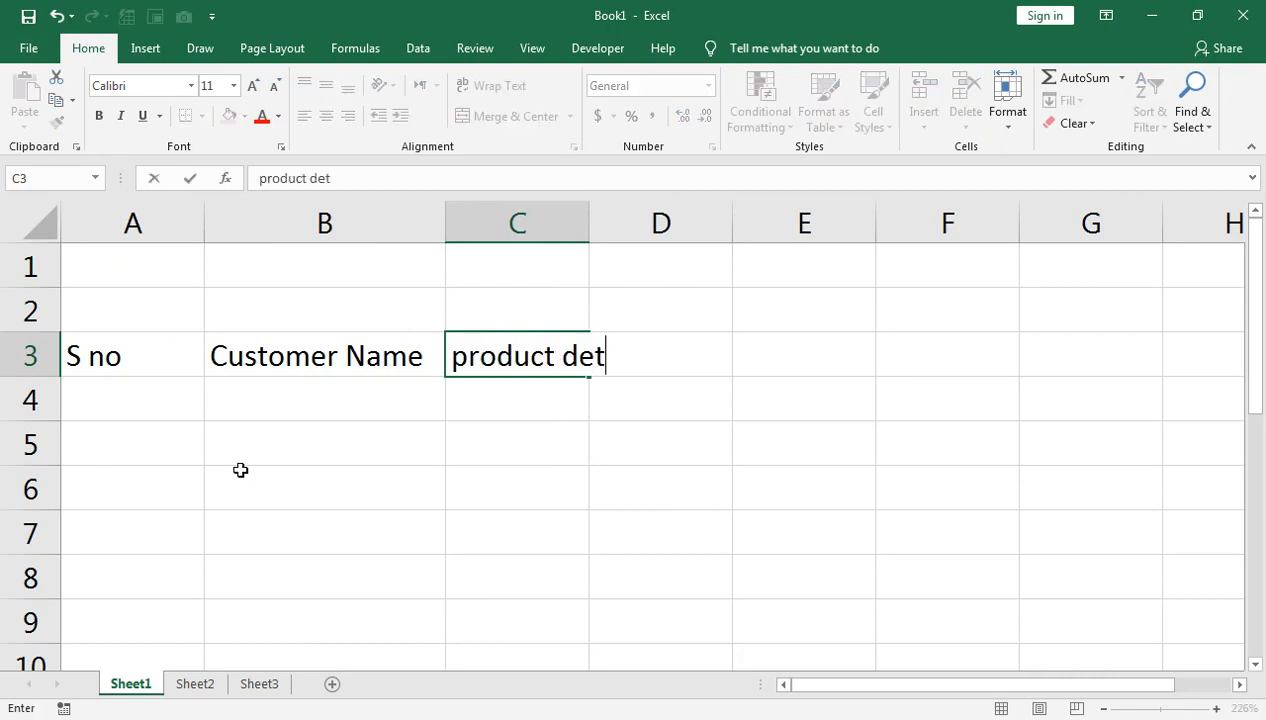
{"action": "type", "text": "ai"}
{"action": "key", "text": "Tab"}
{"action": "key", "text": "shift+Tab"}
{"action": "key", "text": "F2"}
{"action": "type", "text": "l"}
{"action": "key", "text": "Return"}
{"action": "key", "text": "Up"}
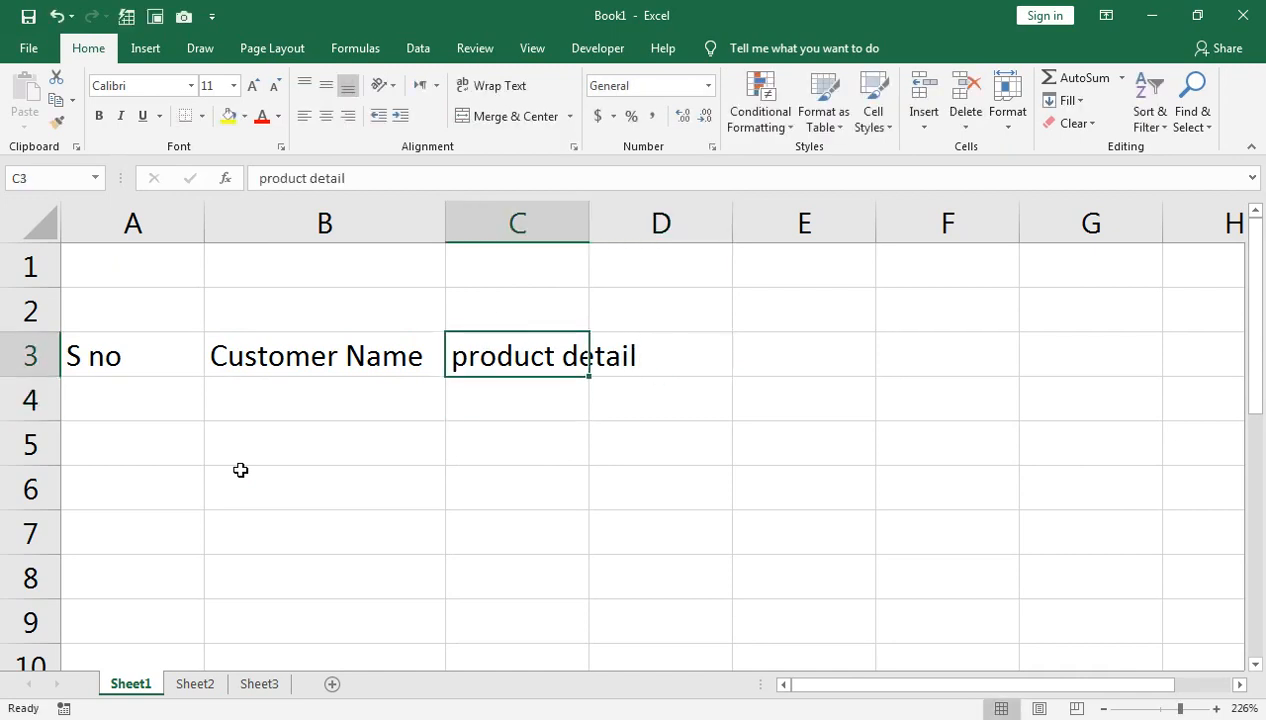
{"action": "key", "text": "alt+h"}
{"action": "key", "text": "o"}
{"action": "key", "text": "i"}
Enter the header "Amount" in cell D3.
{"action": "key", "text": "Tab"}
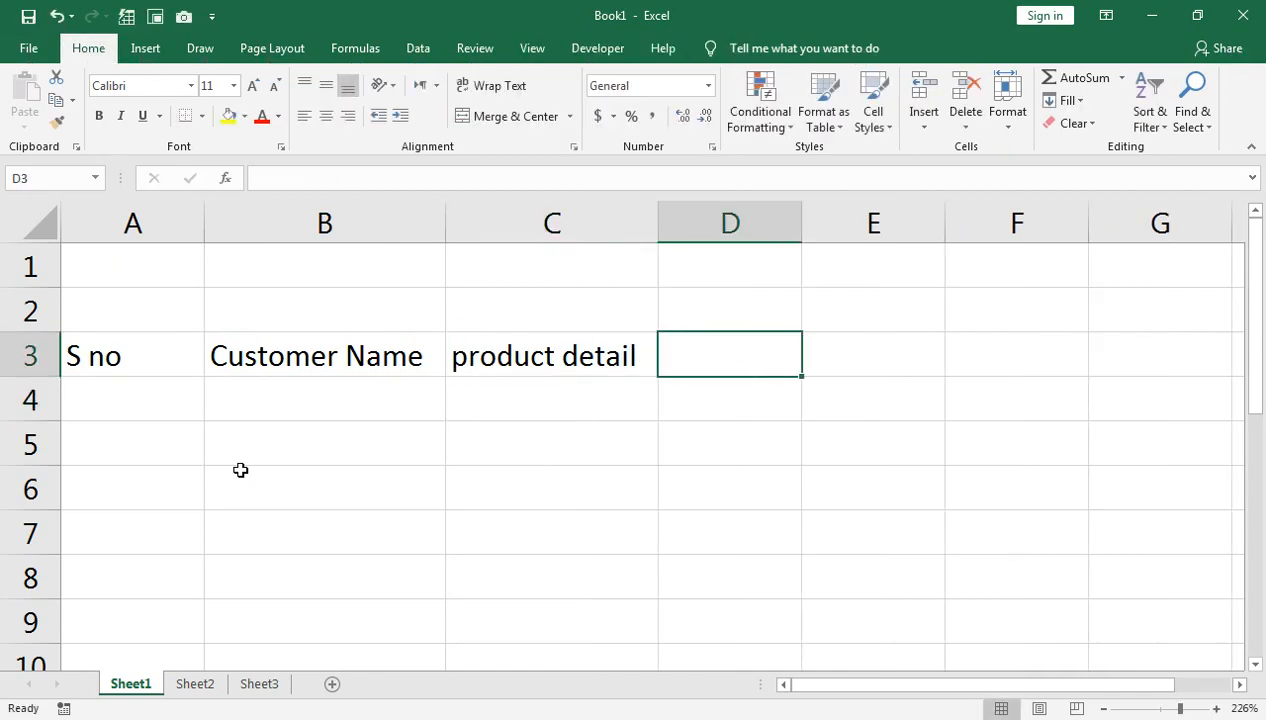
{"action": "type", "text": "Amount"}
{"action": "key", "text": "Tab"}
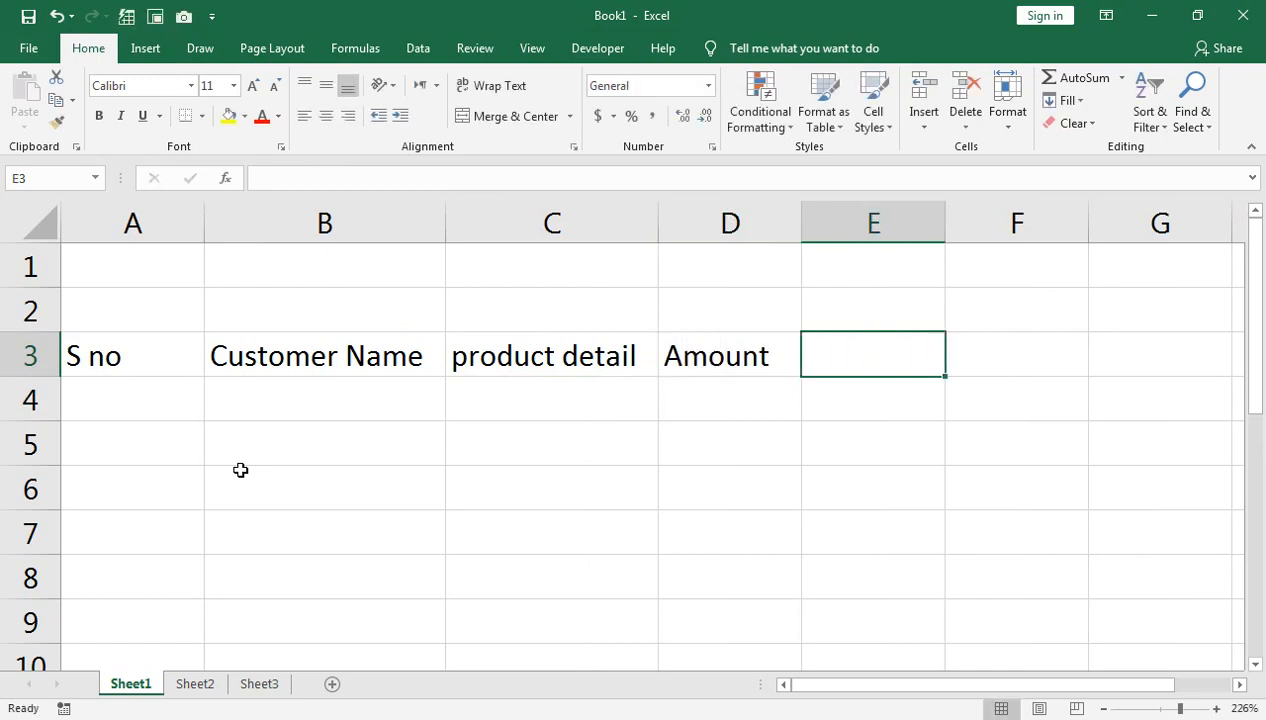
Enter the header "Down Payment" in cell E3 and autofit the width of column E.
{"action": "type", "text": "D"}
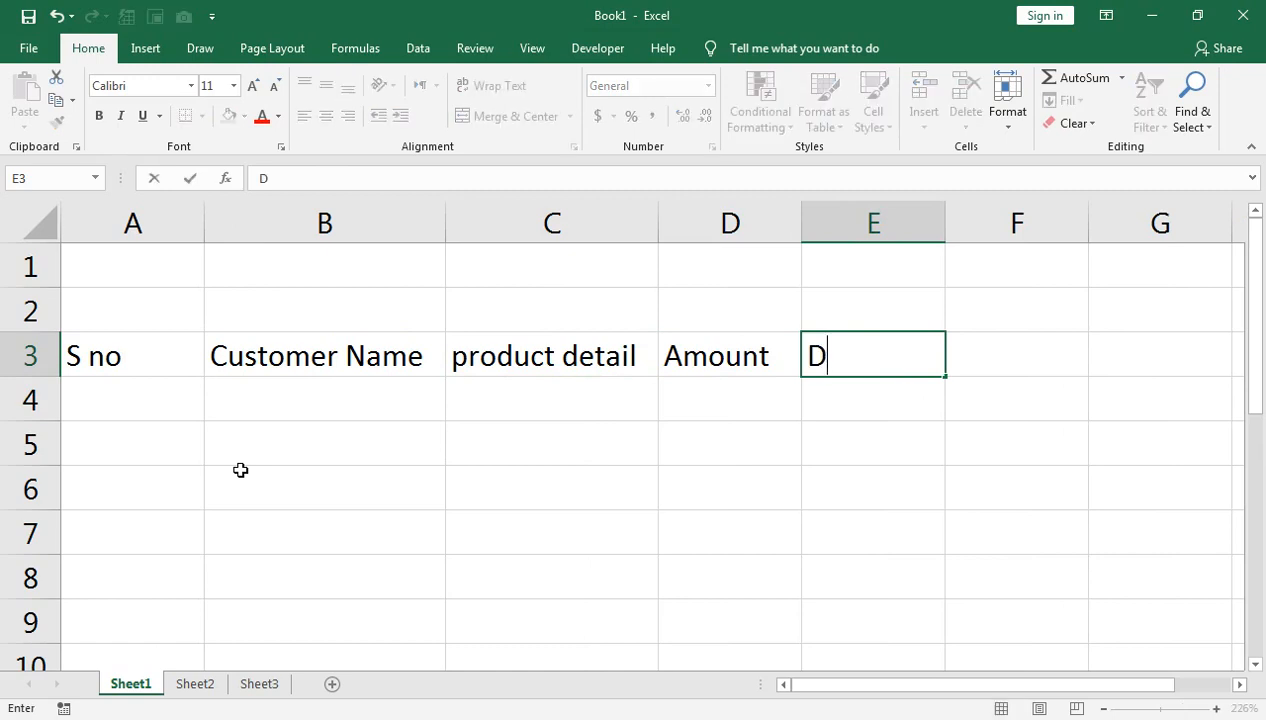
{"action": "type", "text": "own Payment"}
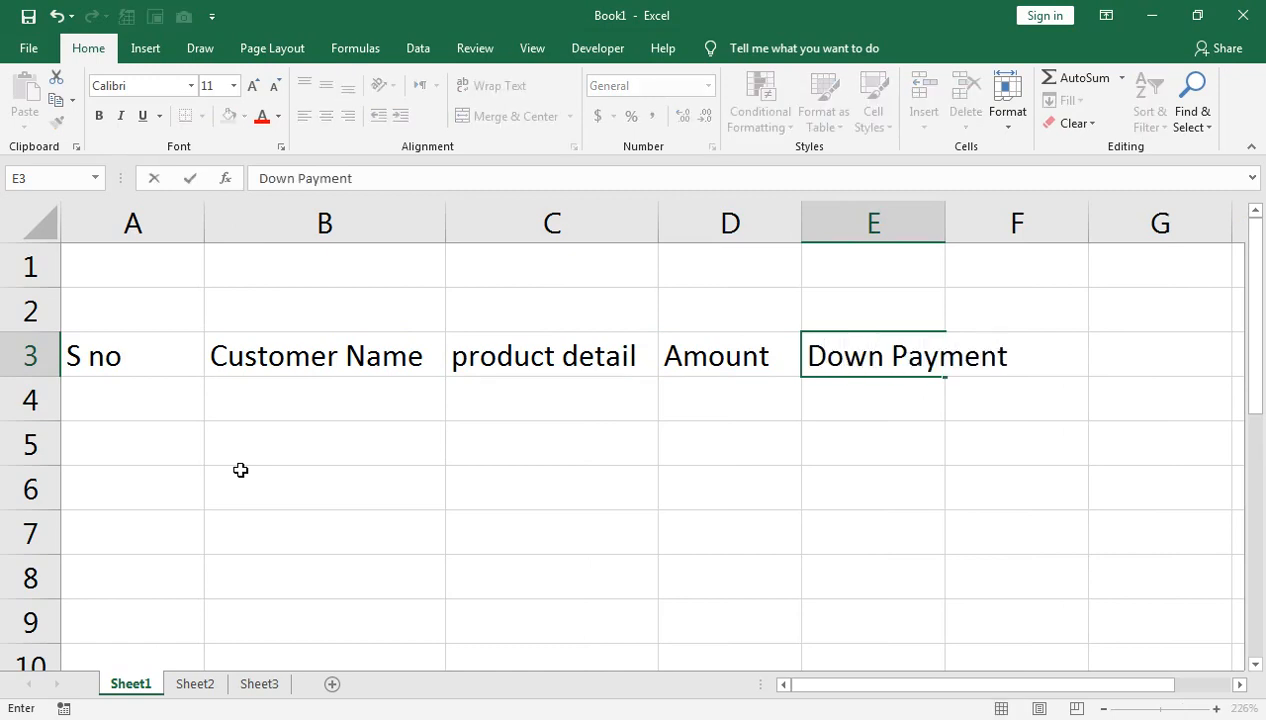
{"action": "key", "text": "Tab"}
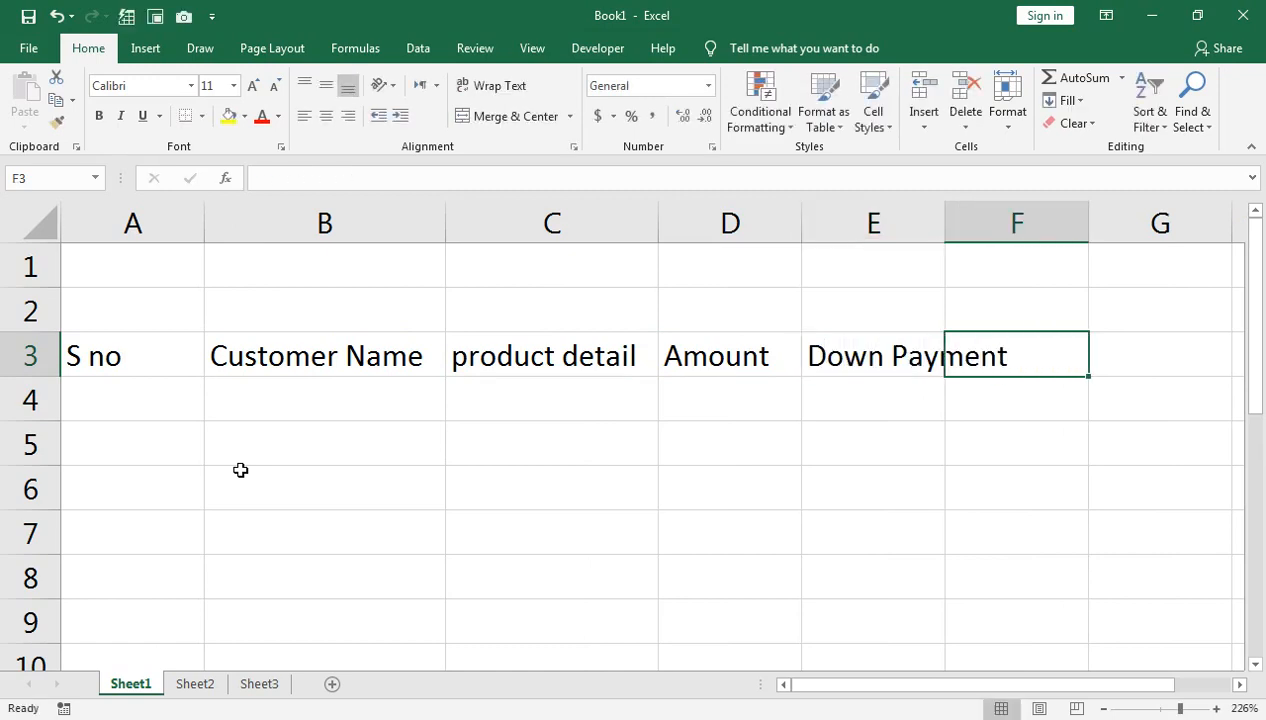
{"action": "key", "text": "Left"}
{"action": "key", "text": "alt+h"}
{"action": "key", "text": "o"}
{"action": "key", "text": "i"}
Enter the header "Number .O.Y" in cell F3 and autofit the width of column F.
{"action": "key", "text": "Right"}
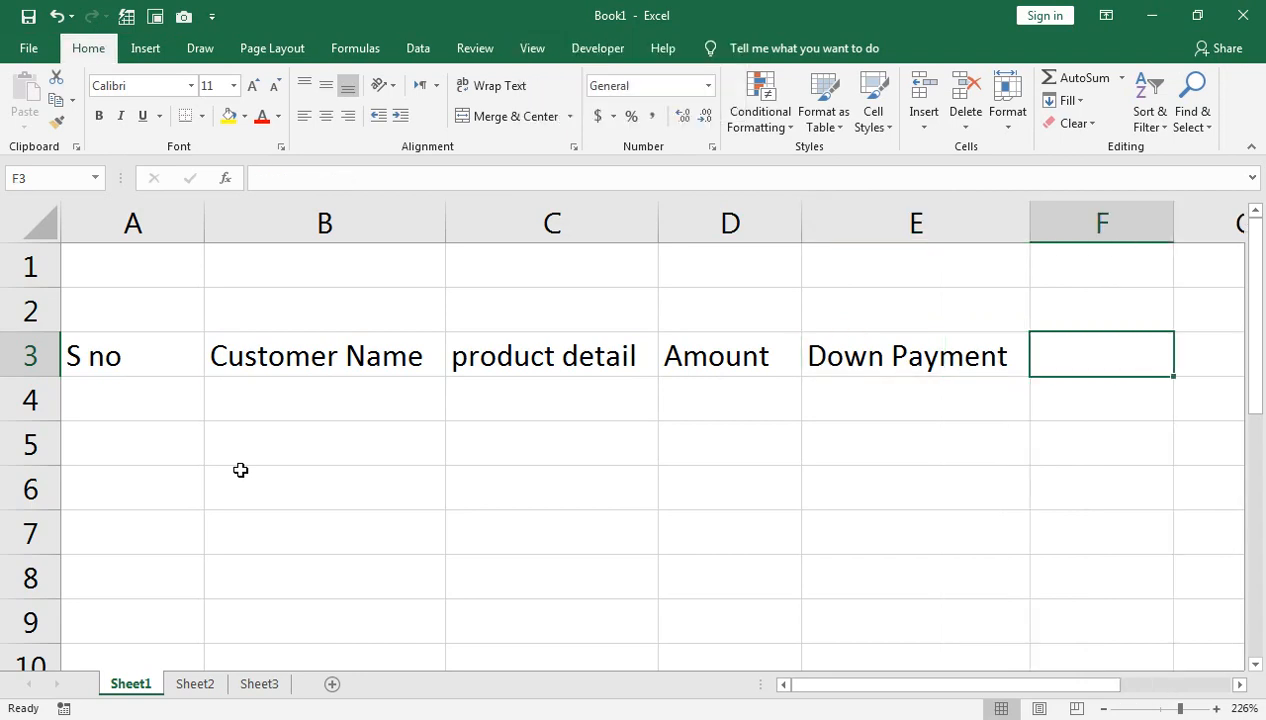
{"action": "type", "text": "Numbr"}
{"action": "key", "text": "BackSpace"}
{"action": "type", "text": "e"}
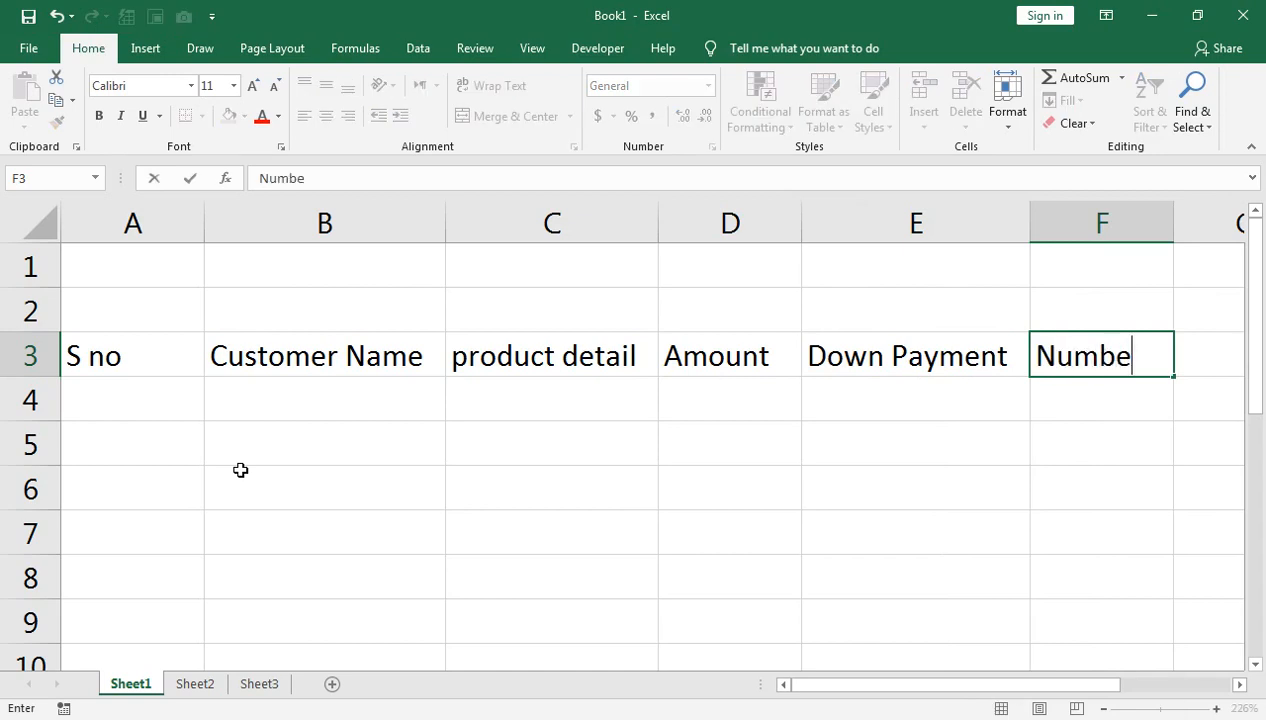
{"action": "type", "text": "r O.Y"}
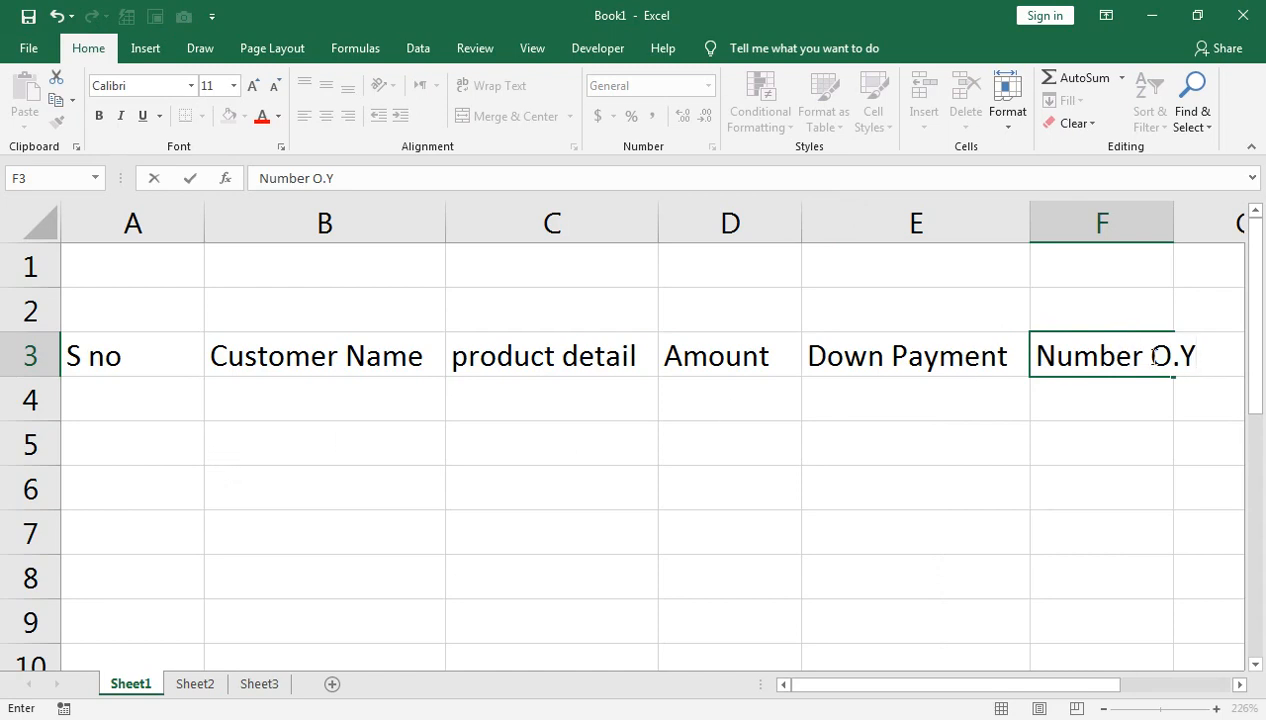
{"action": "left_click", "coordinate": [1155, 357]}
{"action": "type", "text": "."}
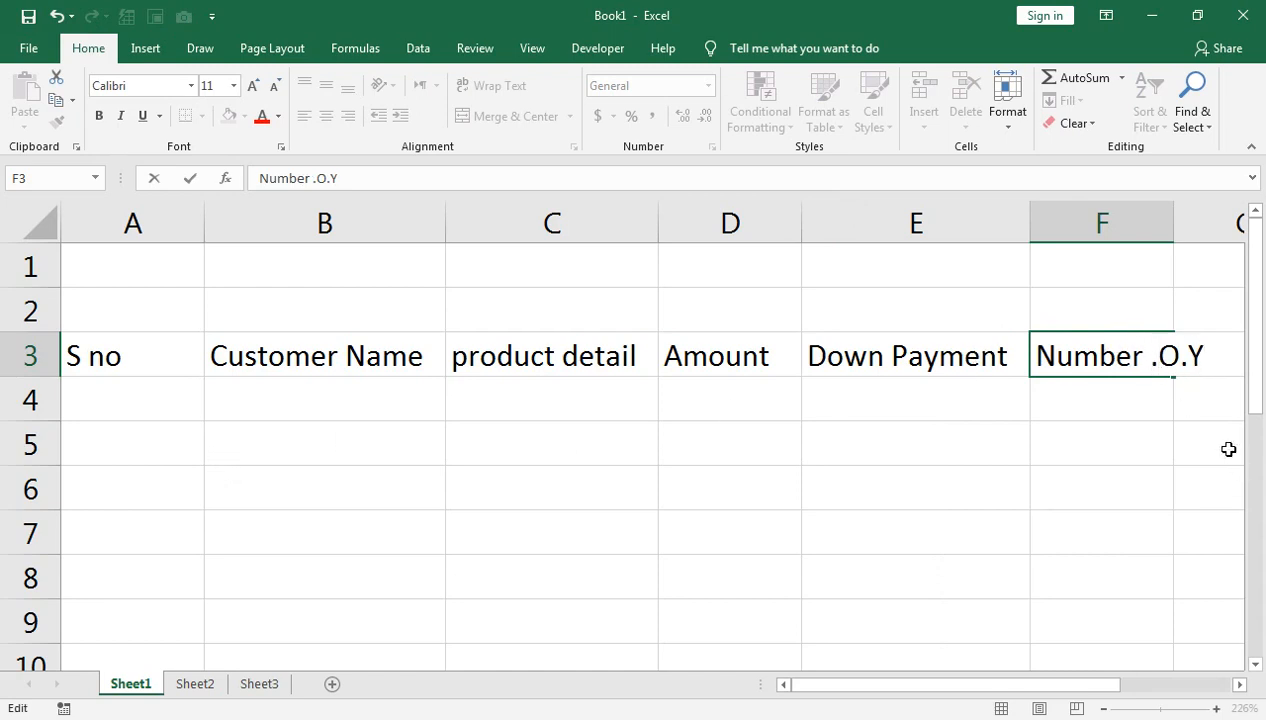
{"action": "left_click_drag", "start_coordinate": [1228, 449], "coordinate": [1193, 418]}
{"action": "double_click", "coordinate": [1173, 214]}
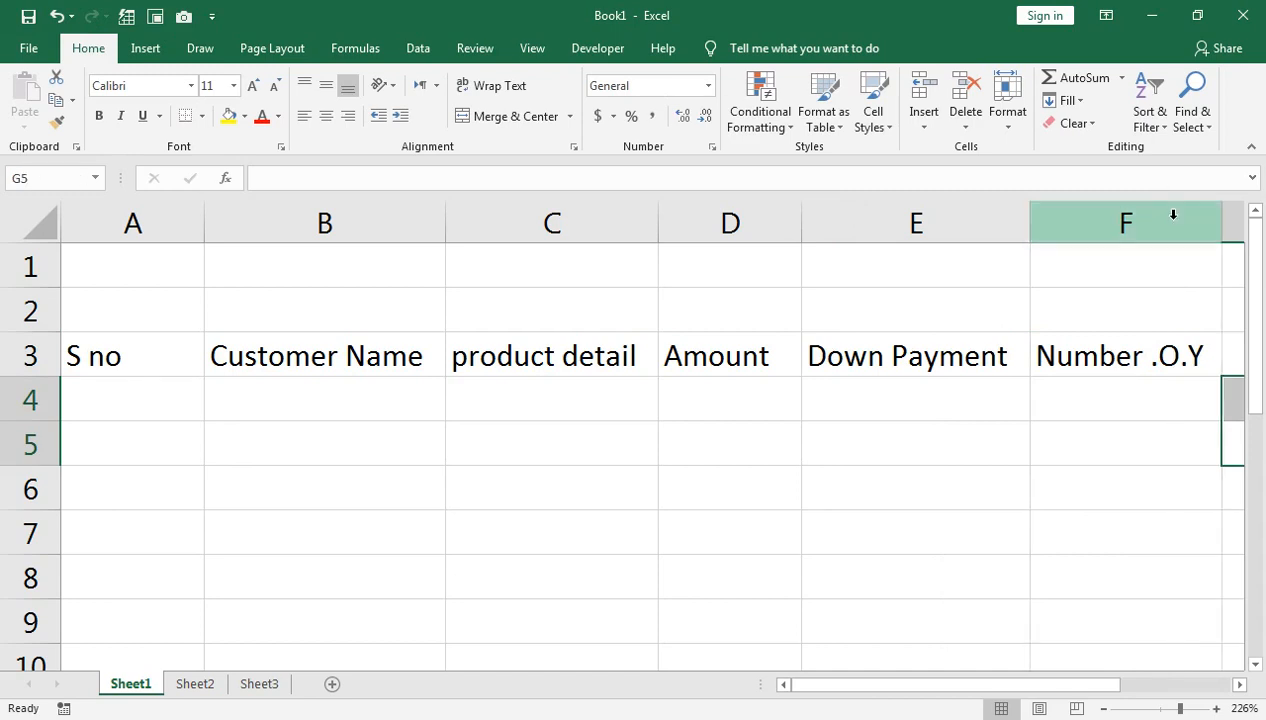
Enter the header "Markup" in cell G3.
{"action": "key", "text": "Right"}
{"action": "key", "text": "Left"}
{"action": "key", "text": "Up"}
{"action": "key", "text": "Up"}
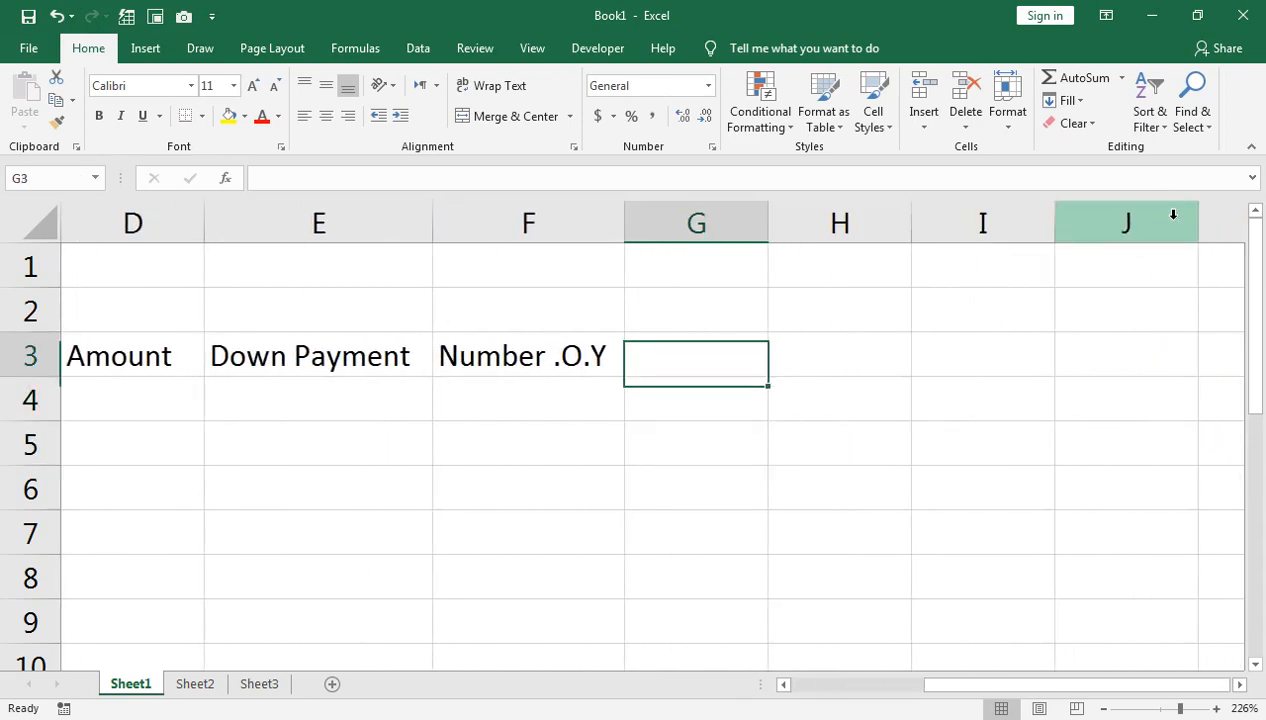
{"action": "type", "text": "Mar"}
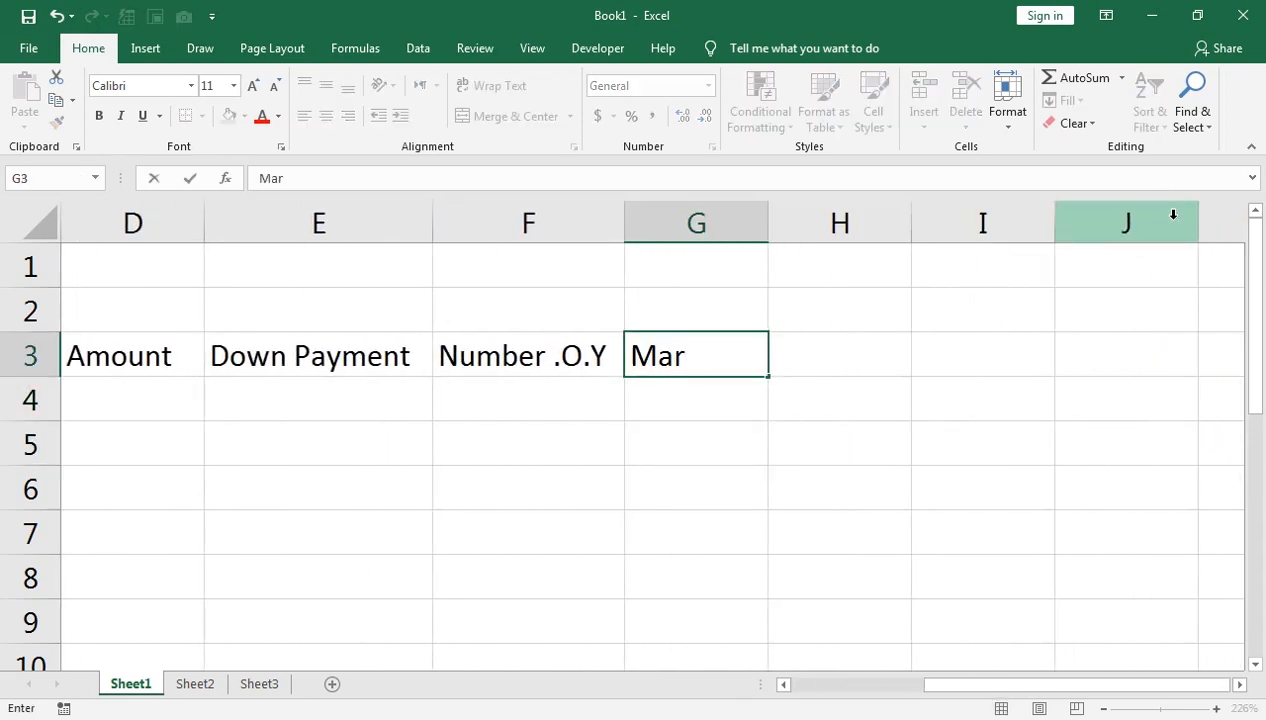
{"action": "type", "text": "kup"}
{"action": "key", "text": "Tab"}
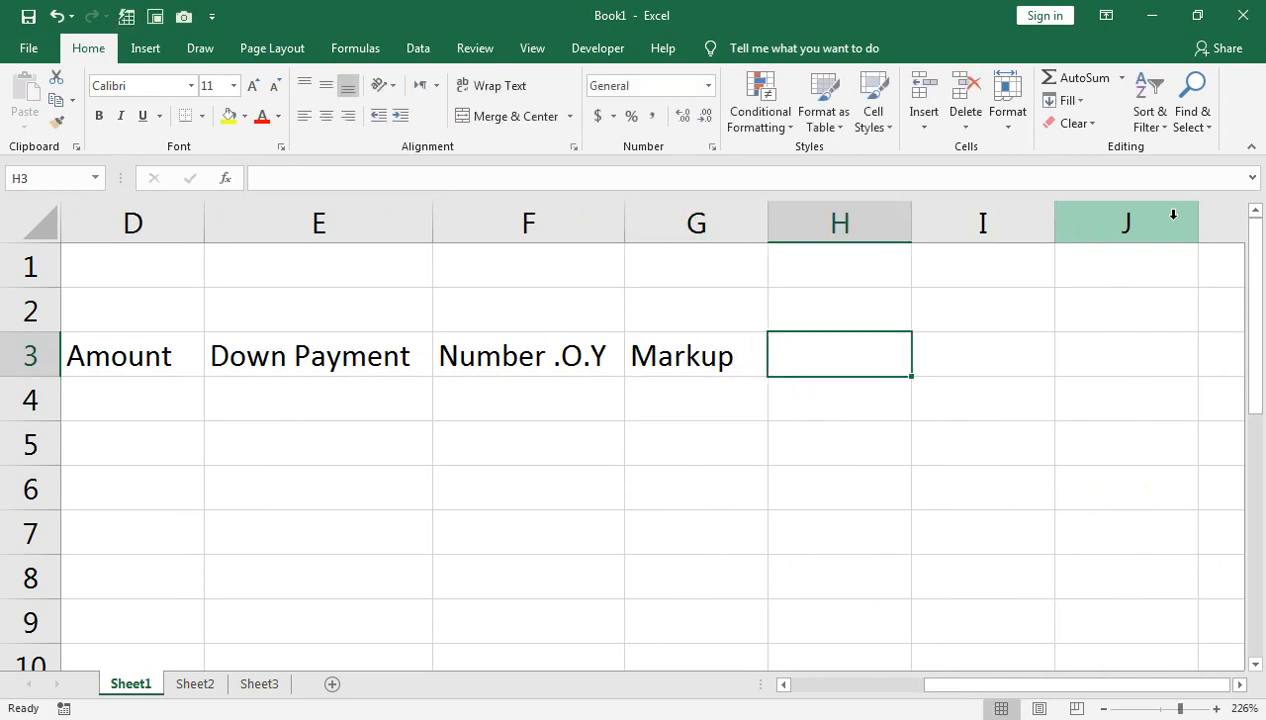
Enter the header "Monthly Ins" in cell H3 and autofit the width of column H.
{"action": "type", "text": "Mo"}
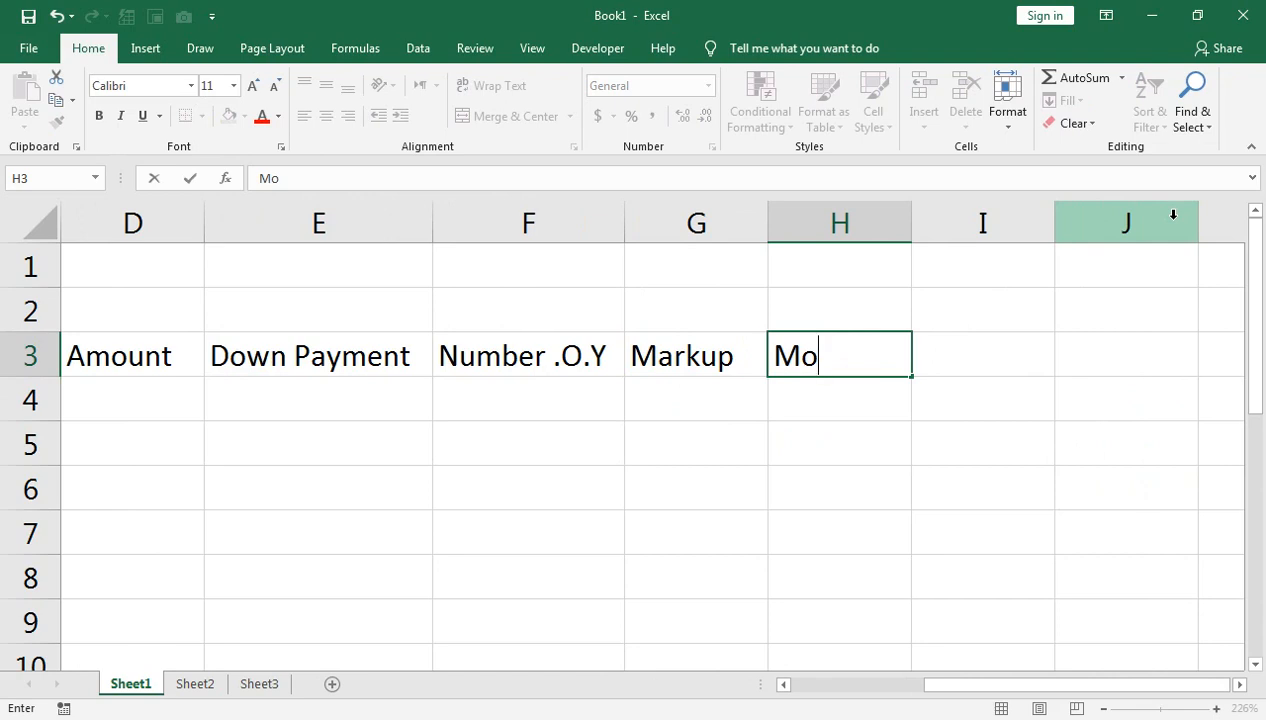
{"action": "type", "text": "nthly"}
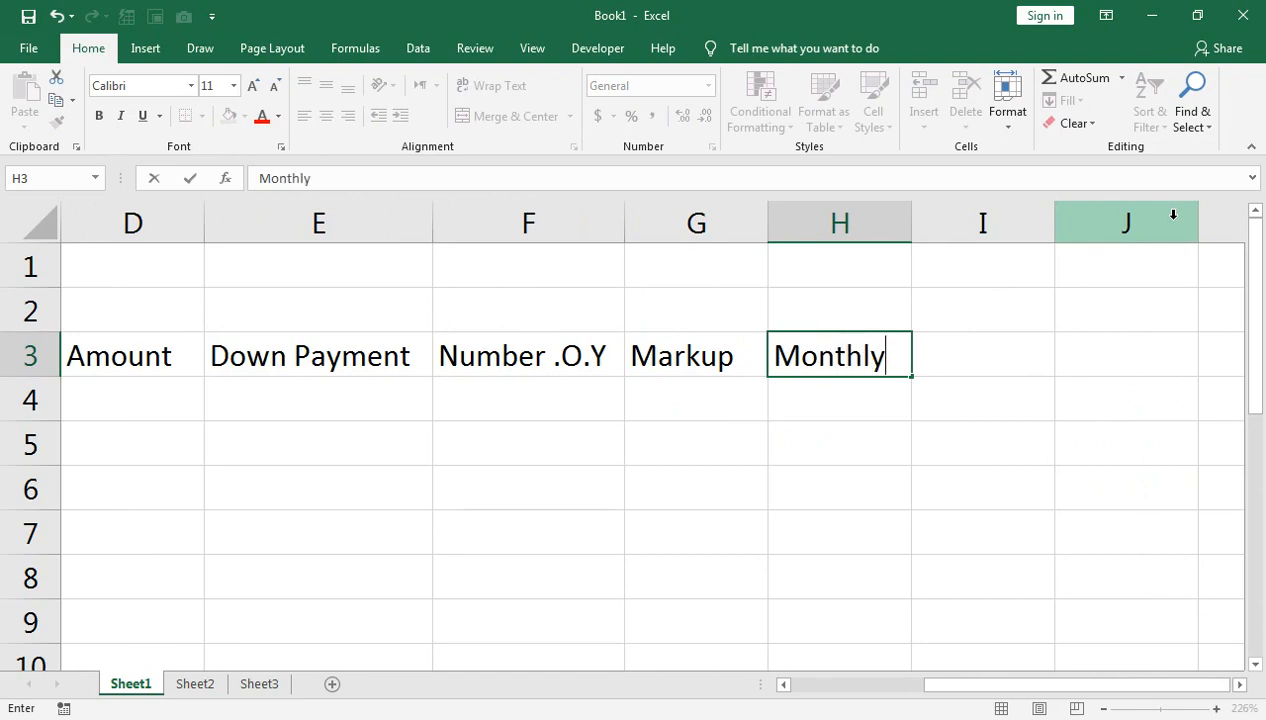
{"action": "type", "text": " Ins"}
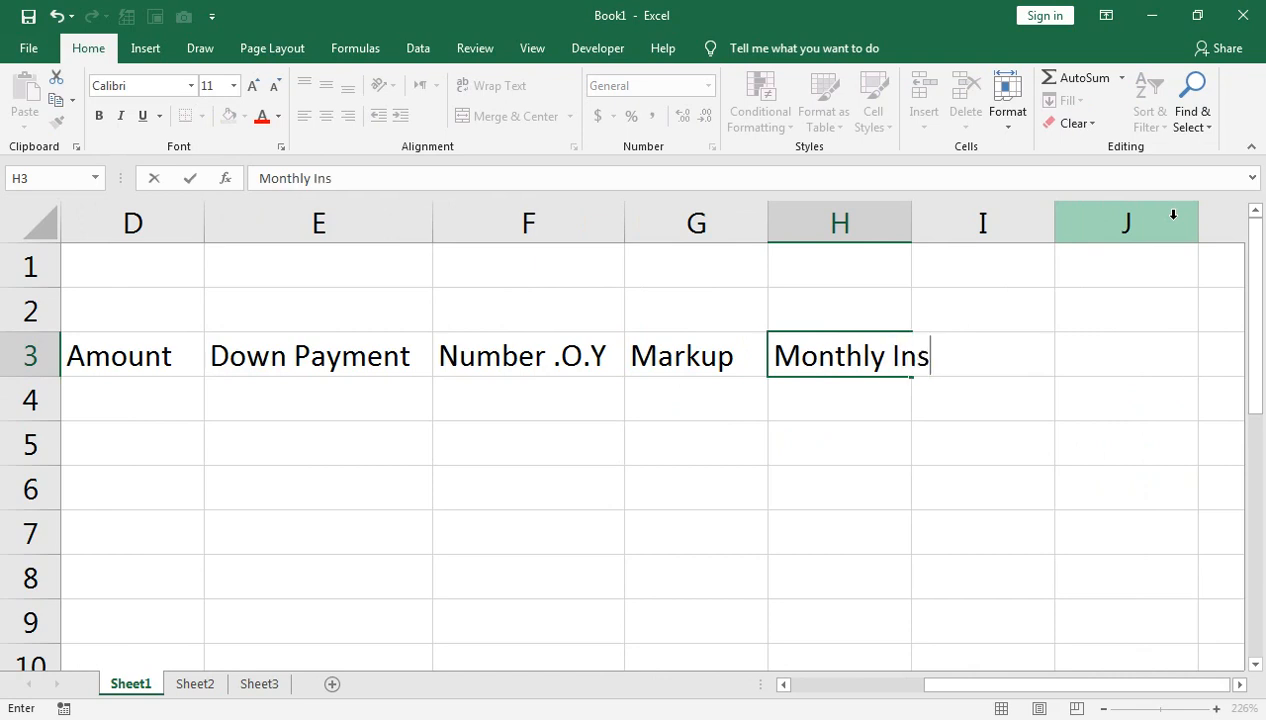
{"action": "key", "text": "Return"}
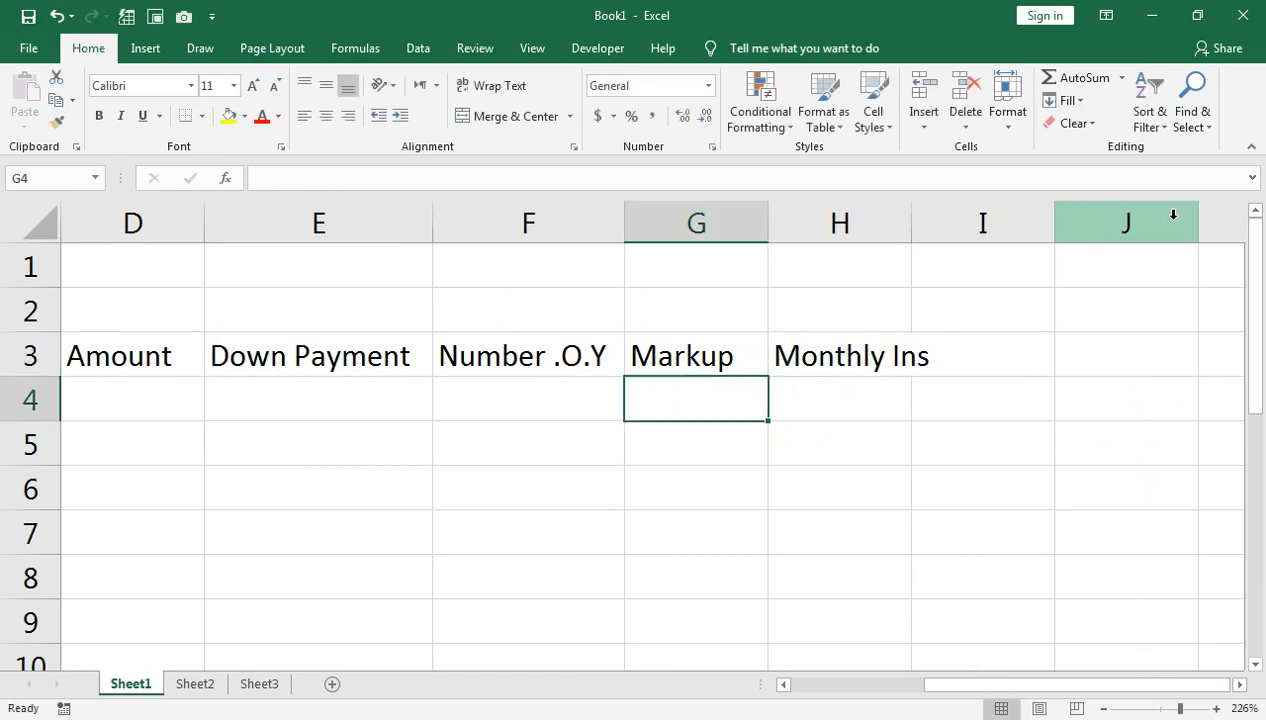
{"action": "key", "text": "Up"}
{"action": "key", "text": "Up"}
{"action": "key", "text": "Right"}
{"action": "key", "text": "Down"}
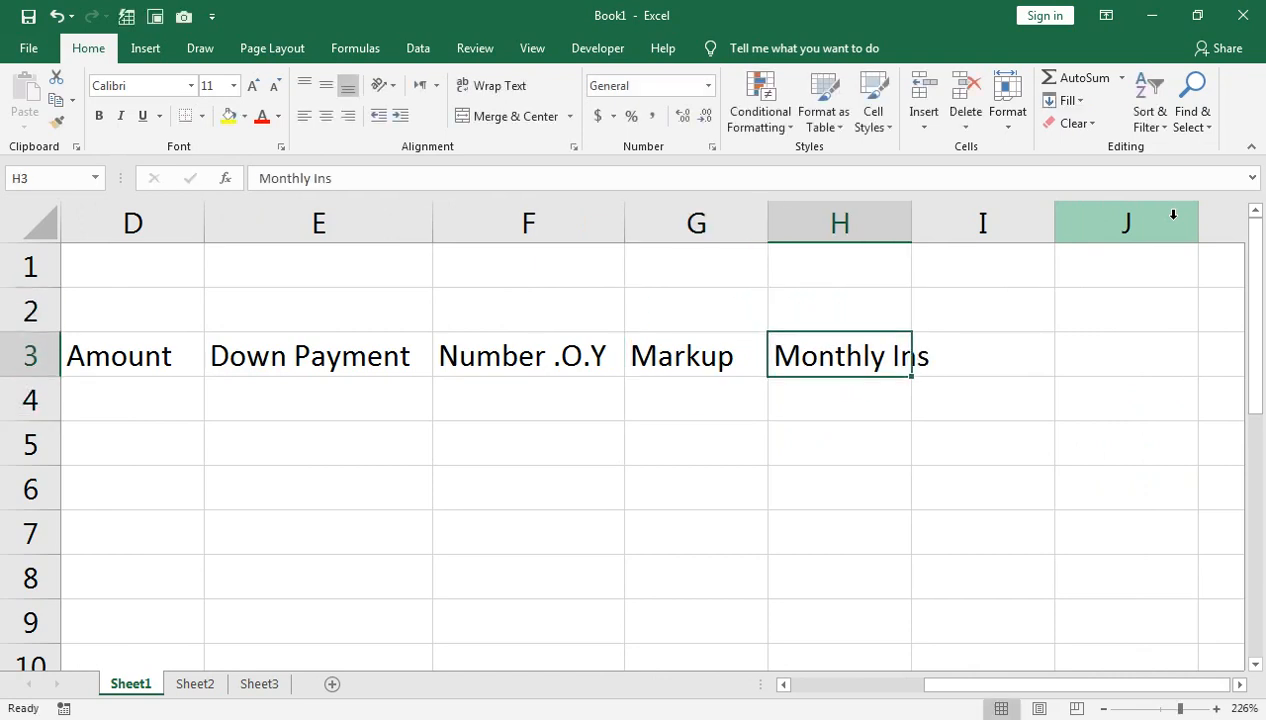
{"action": "key", "text": "alt+o"}
{"action": "key", "text": "c"}
{"action": "key", "text": "a"}
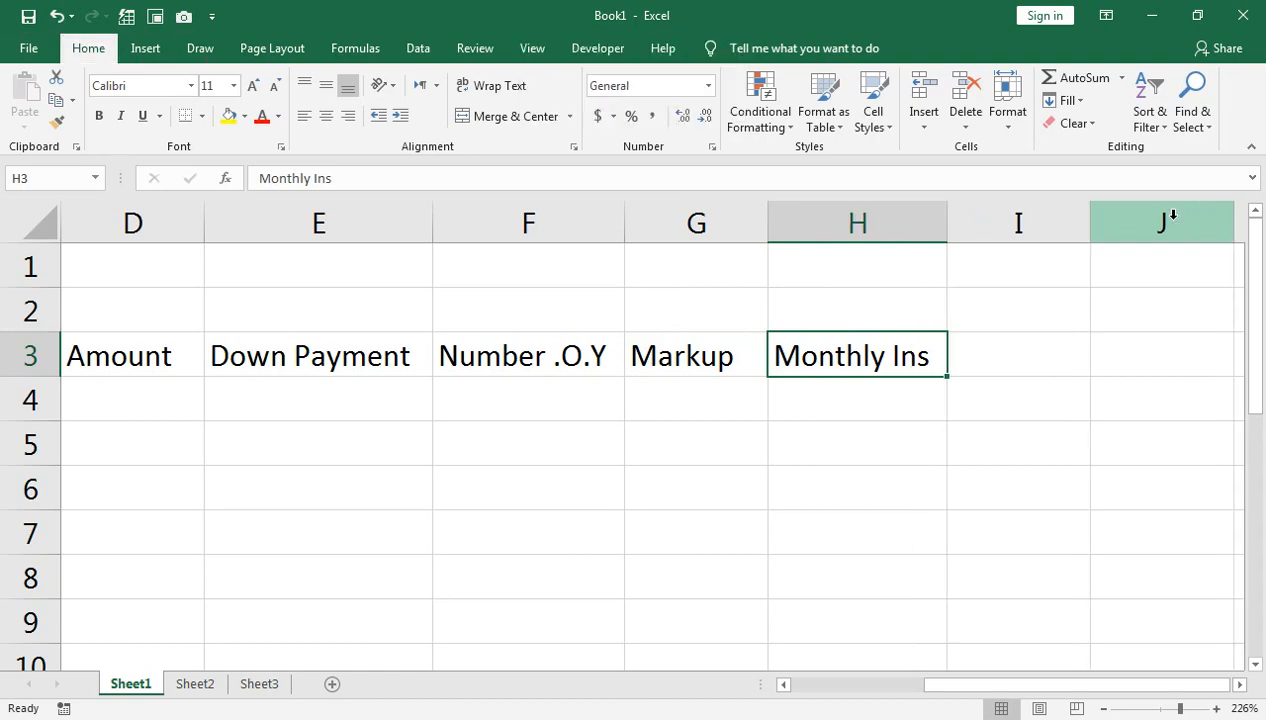
{"action": "key", "text": "shift+Left"}
{"action": "key", "text": "shift+Left"}
{"action": "key", "text": "shift+Left"}
{"action": "key", "text": "shift+Left"}
{"action": "key", "text": "shift+Left"}
{"action": "key", "text": "shift+Left"}
{"action": "key", "text": "shift+Left"}
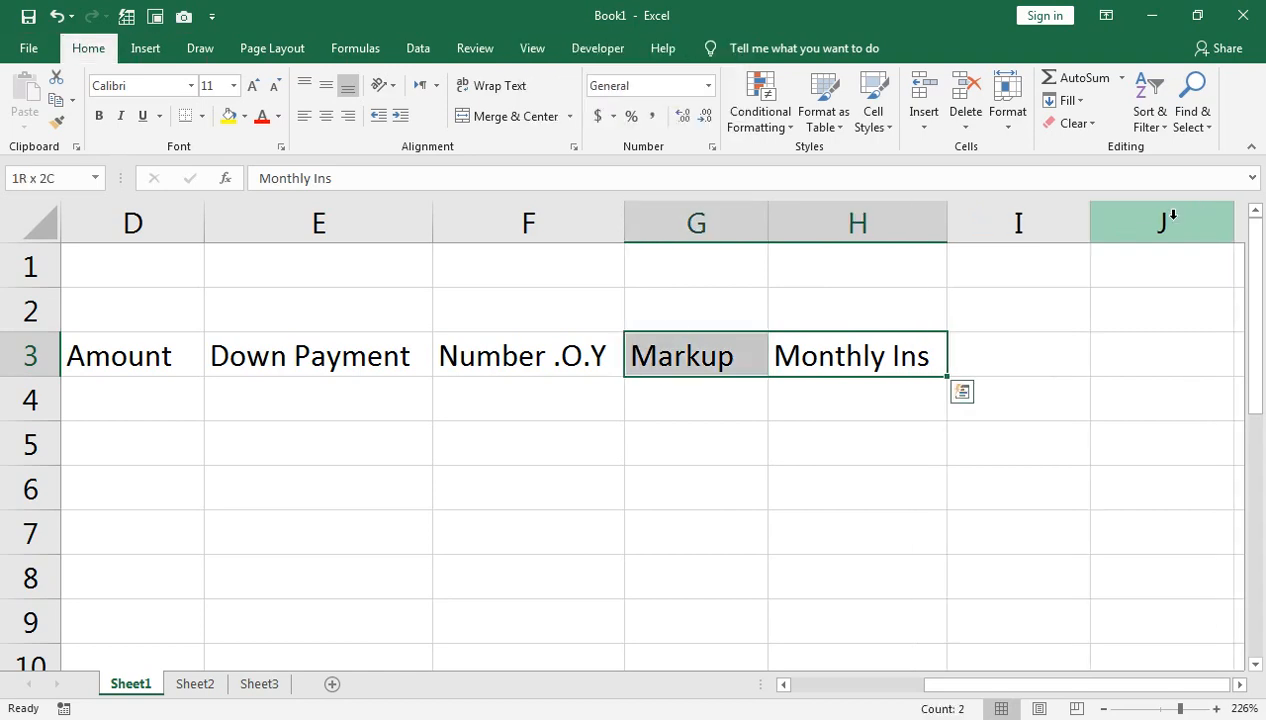
{"action": "key", "text": "shift+Down"}
{"action": "key", "text": "shift+Down"}
{"action": "key", "text": "shift+Down"}
{"action": "key", "text": "shift+Down"}
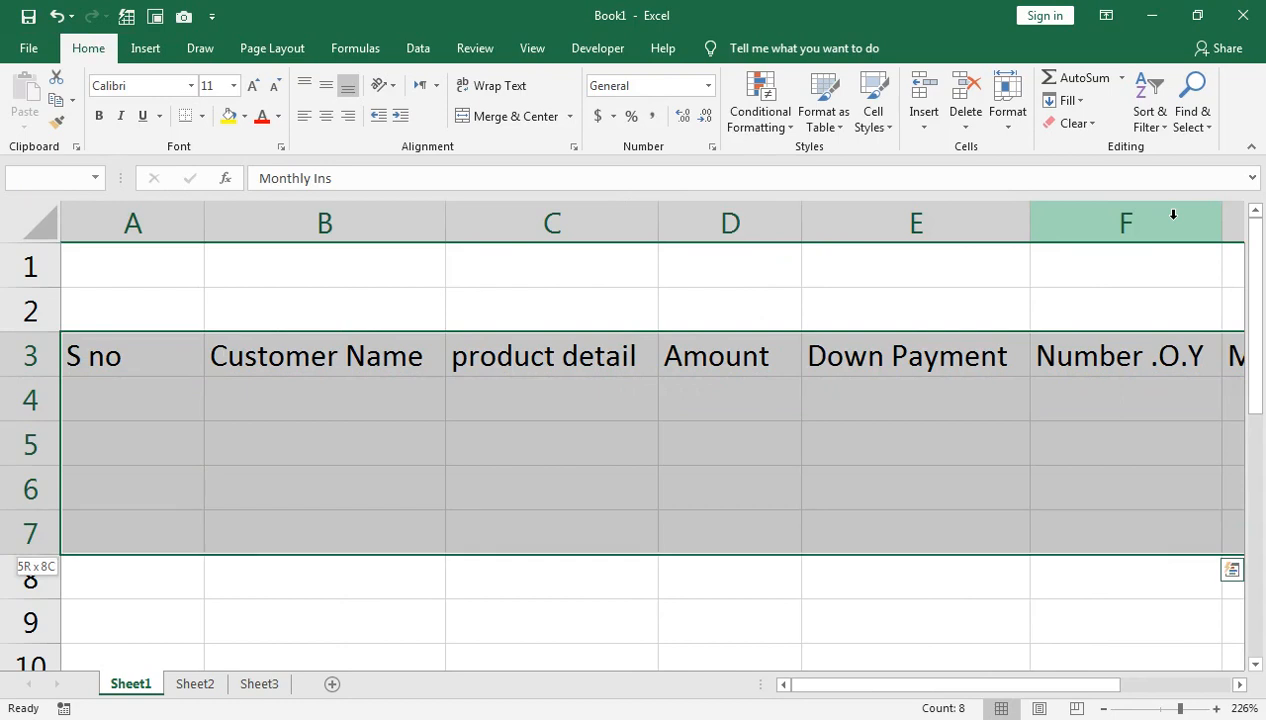
{"action": "key", "text": "shift+Down"}
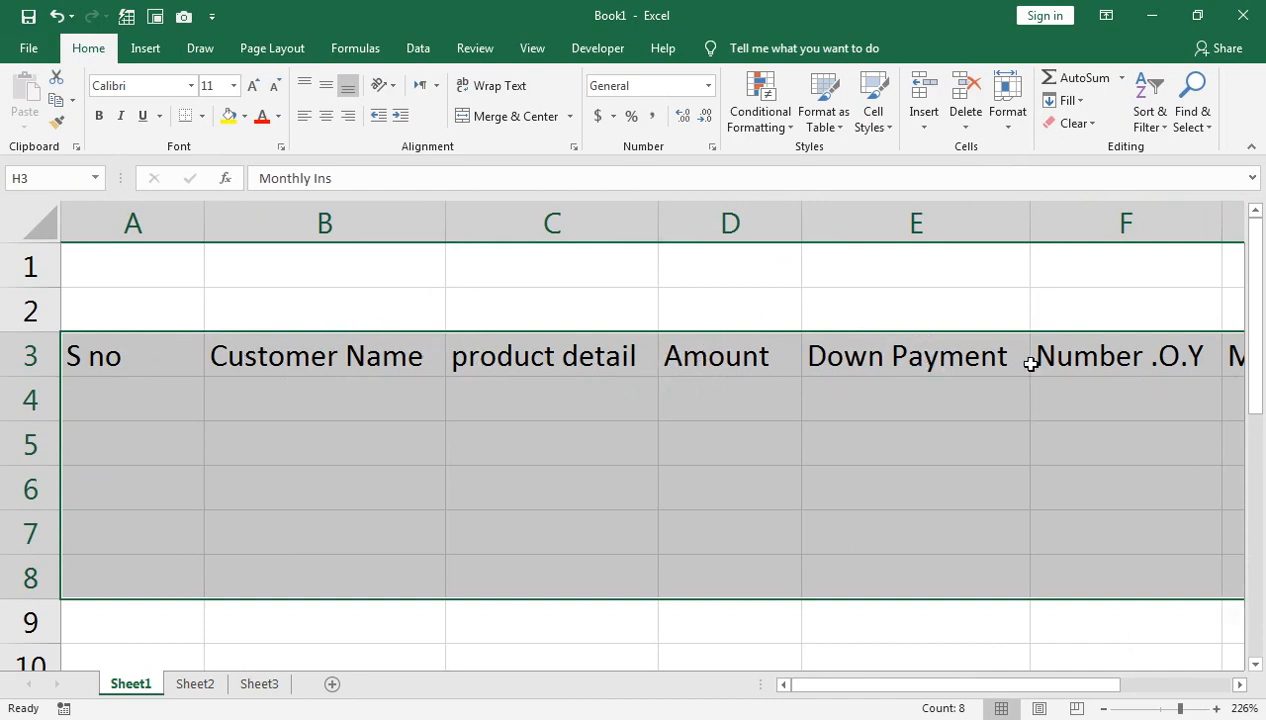
Select the range A1:H9 and zoom the sheet to the selection.
{"action": "left_click", "coordinate": [1239, 684]}
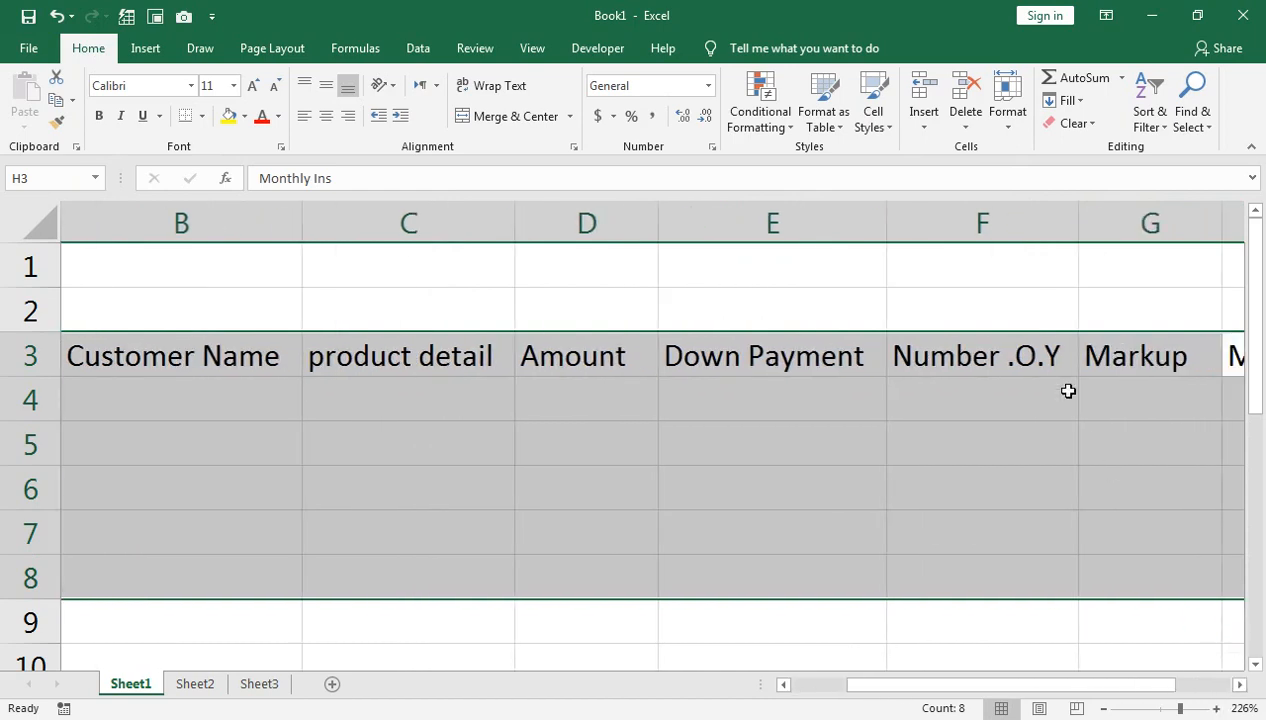
{"action": "left_click", "coordinate": [1239, 684]}
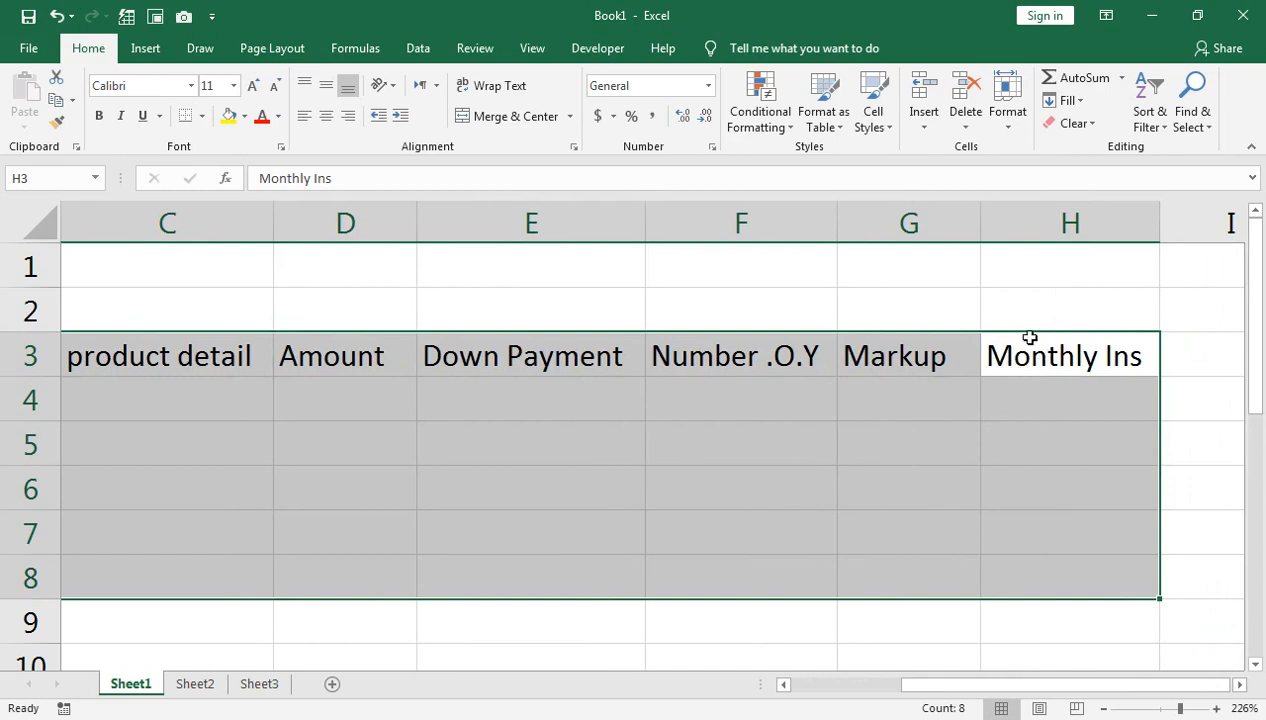
{"action": "left_click_drag", "start_coordinate": [1057, 263], "coordinate": [25, 604]}
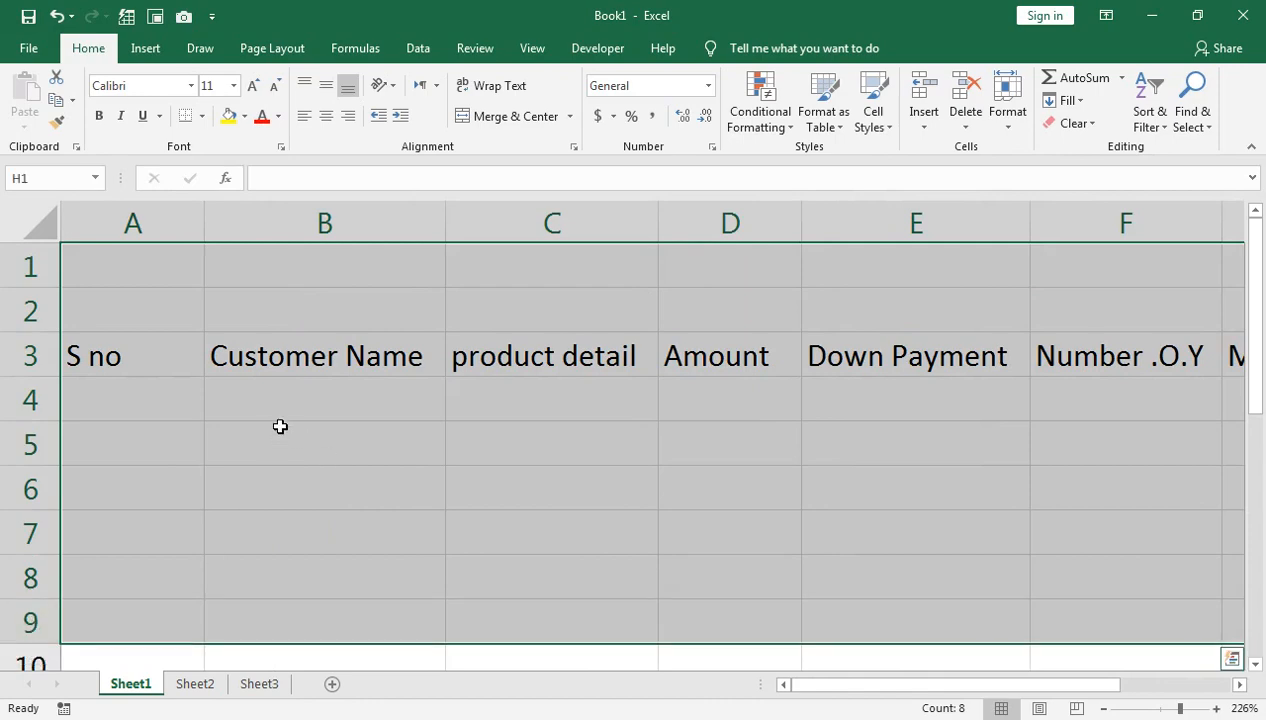
{"action": "left_click", "coordinate": [532, 48]}
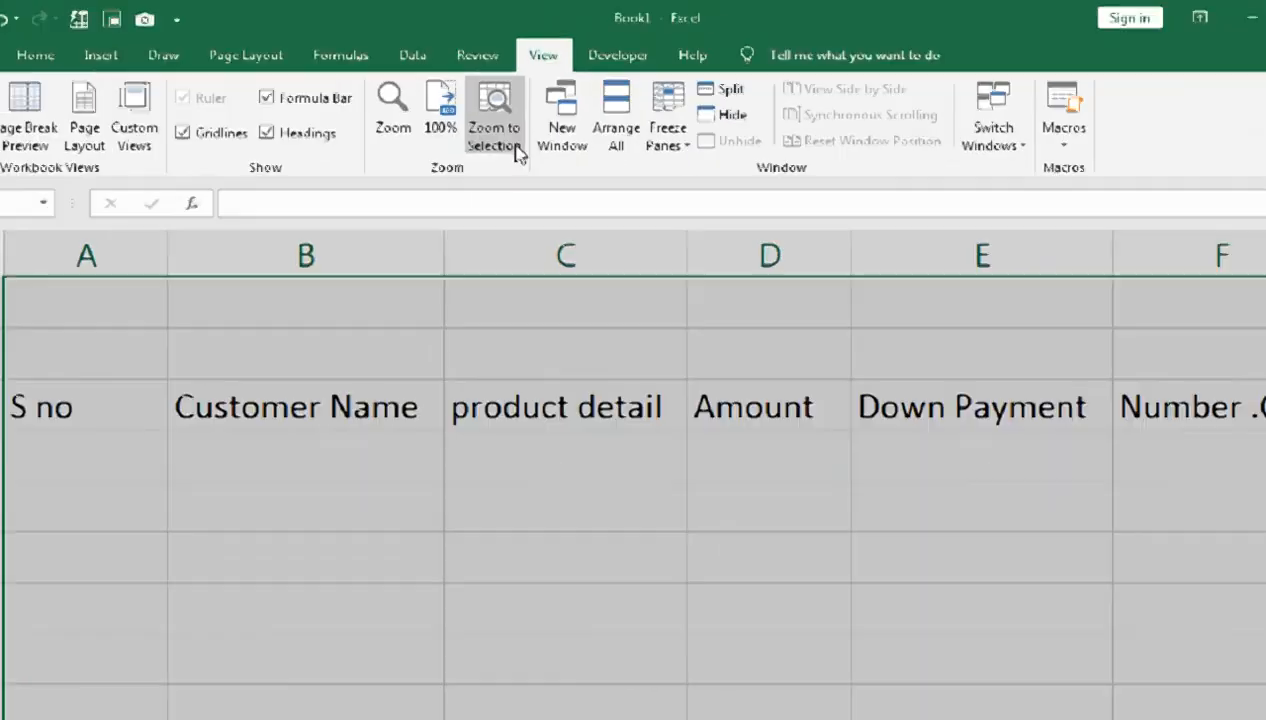
{"action": "left_click", "coordinate": [503, 124]}
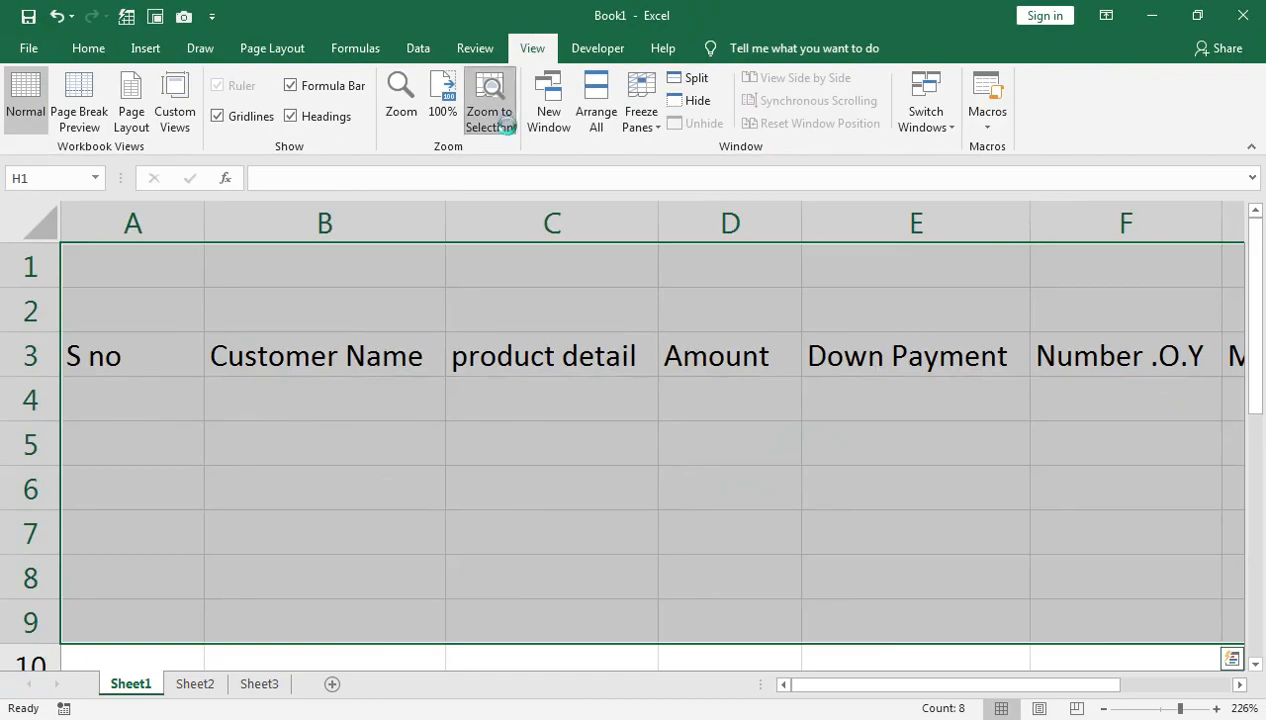
Enter 1 and 2 in A4:A5 and fill the serial number series down to 7 in cell A10.
{"action": "left_click", "coordinate": [96, 372]}
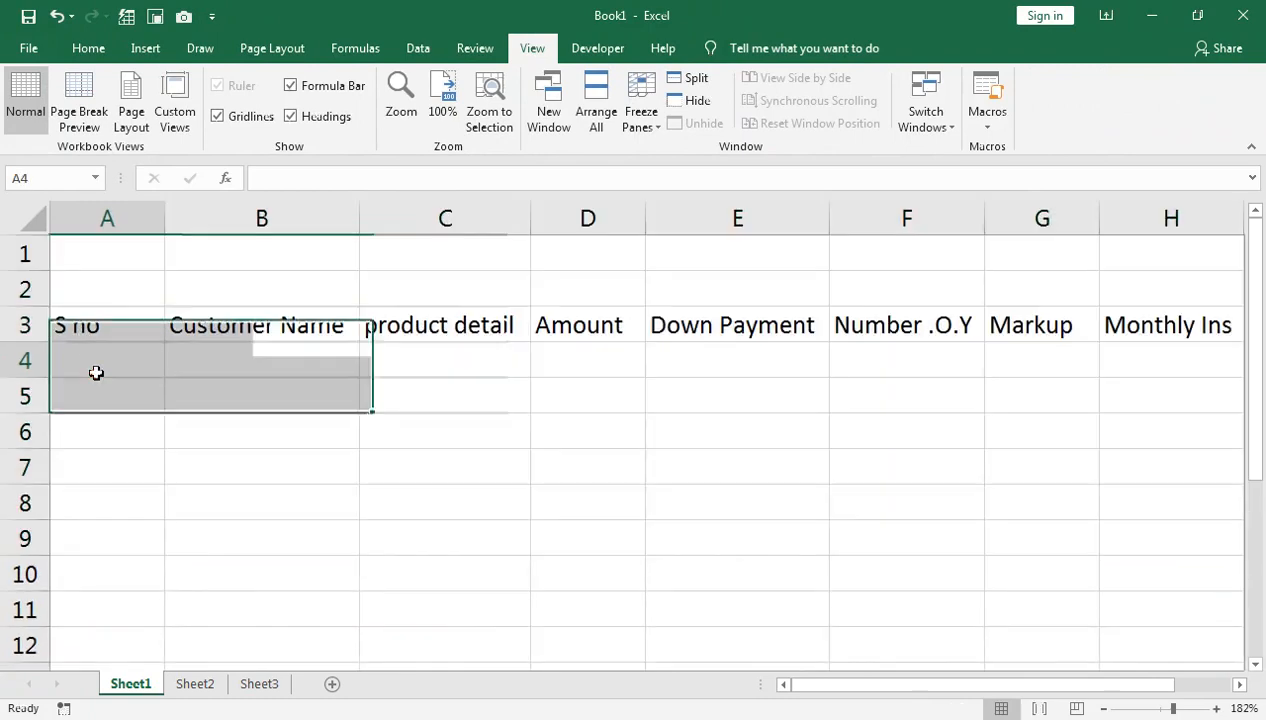
{"action": "type", "text": "1"}
{"action": "key", "text": "Return"}
{"action": "type", "text": "2"}
{"action": "key", "text": "Return"}
{"action": "left_click", "coordinate": [99, 370]}
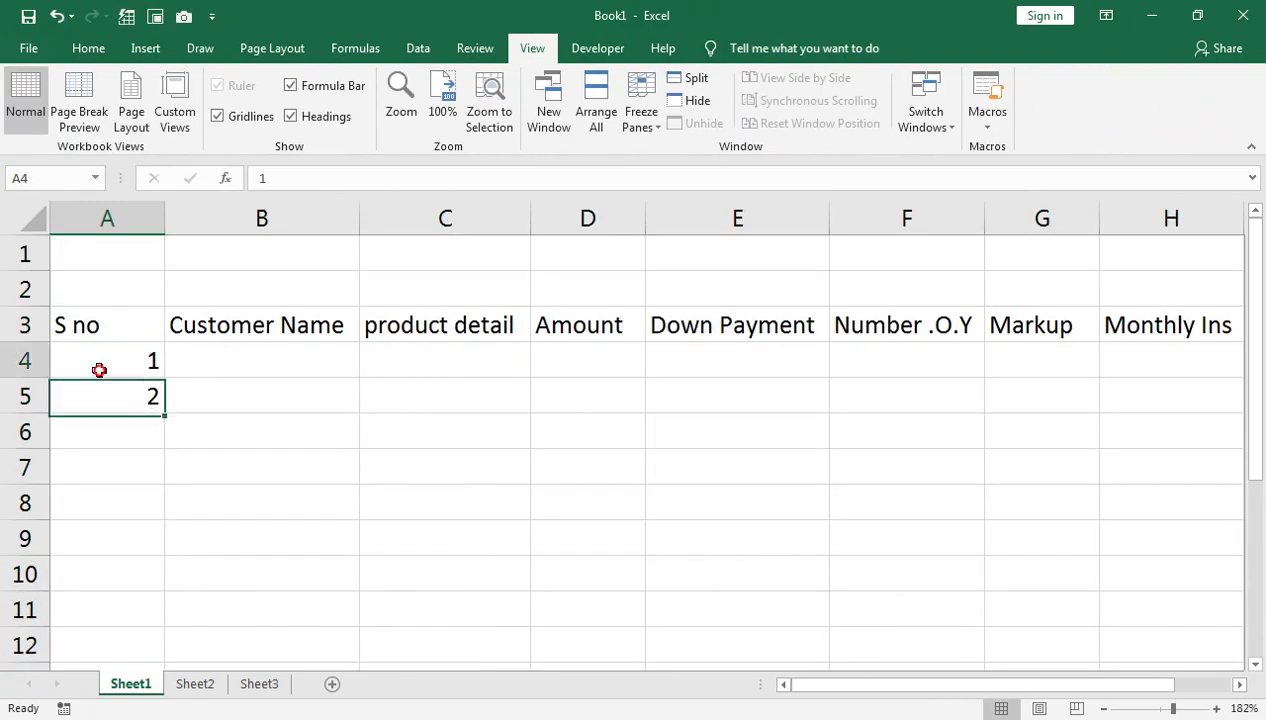
{"action": "left_click_drag", "start_coordinate": [99, 370], "coordinate": [165, 592]}
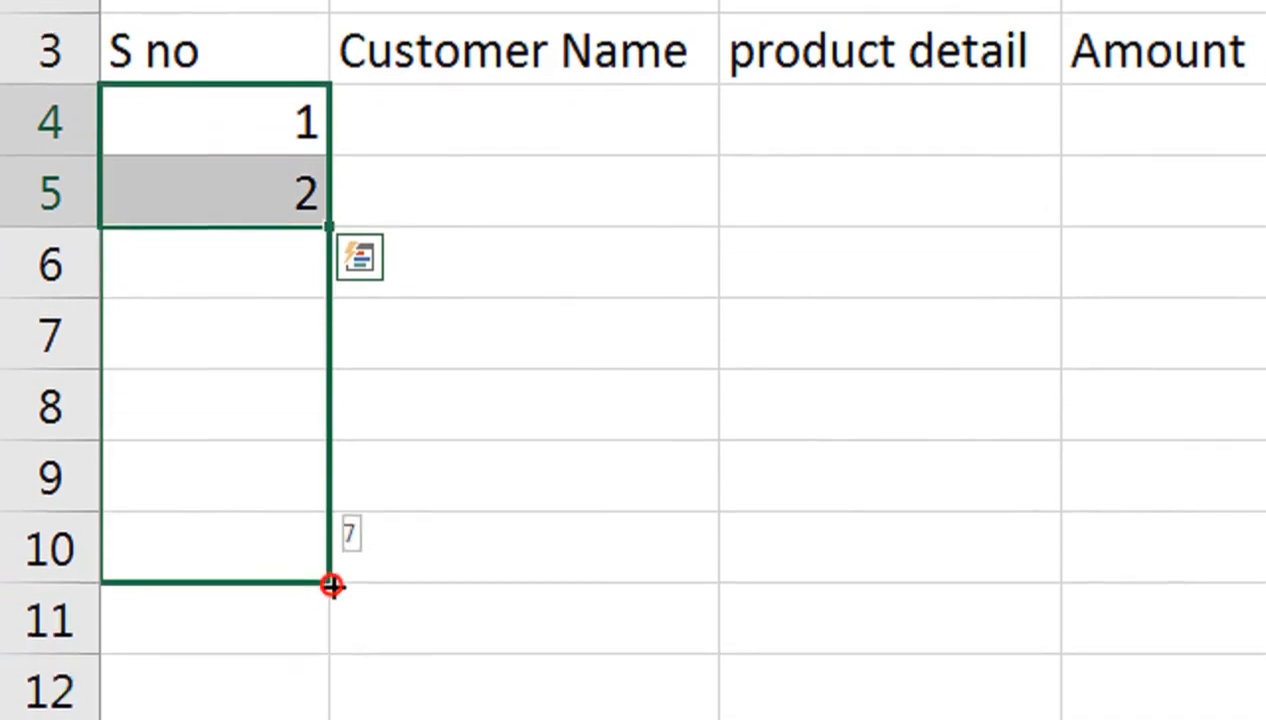
{"action": "left_click_drag", "start_coordinate": [332, 586], "coordinate": [332, 586]}
Enter the first customer's name in cell B4 and autofill the customer names down to B10.
{"action": "left_click", "coordinate": [436, 141]}
{"action": "type", "text": "Waqas"}
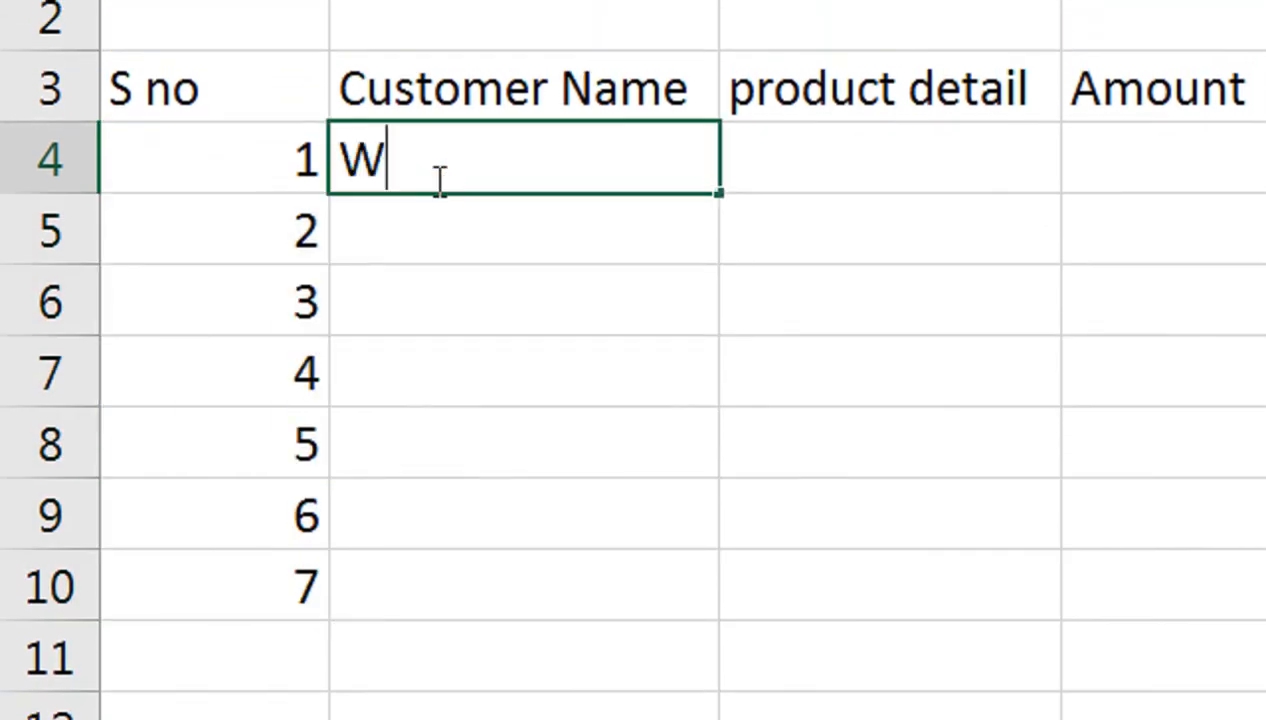
{"action": "key", "text": "Return"}
{"action": "left_click", "coordinate": [475, 160]}
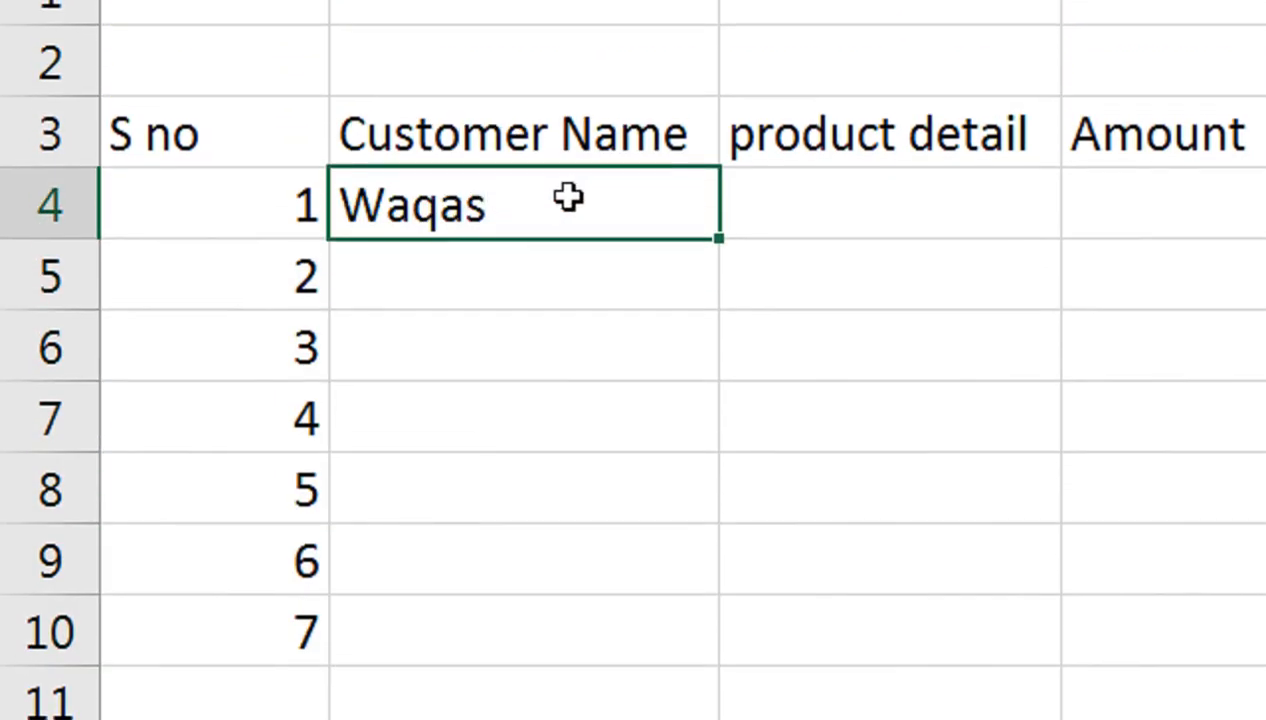
{"action": "left_click_drag", "start_coordinate": [719, 238], "coordinate": [701, 603]}
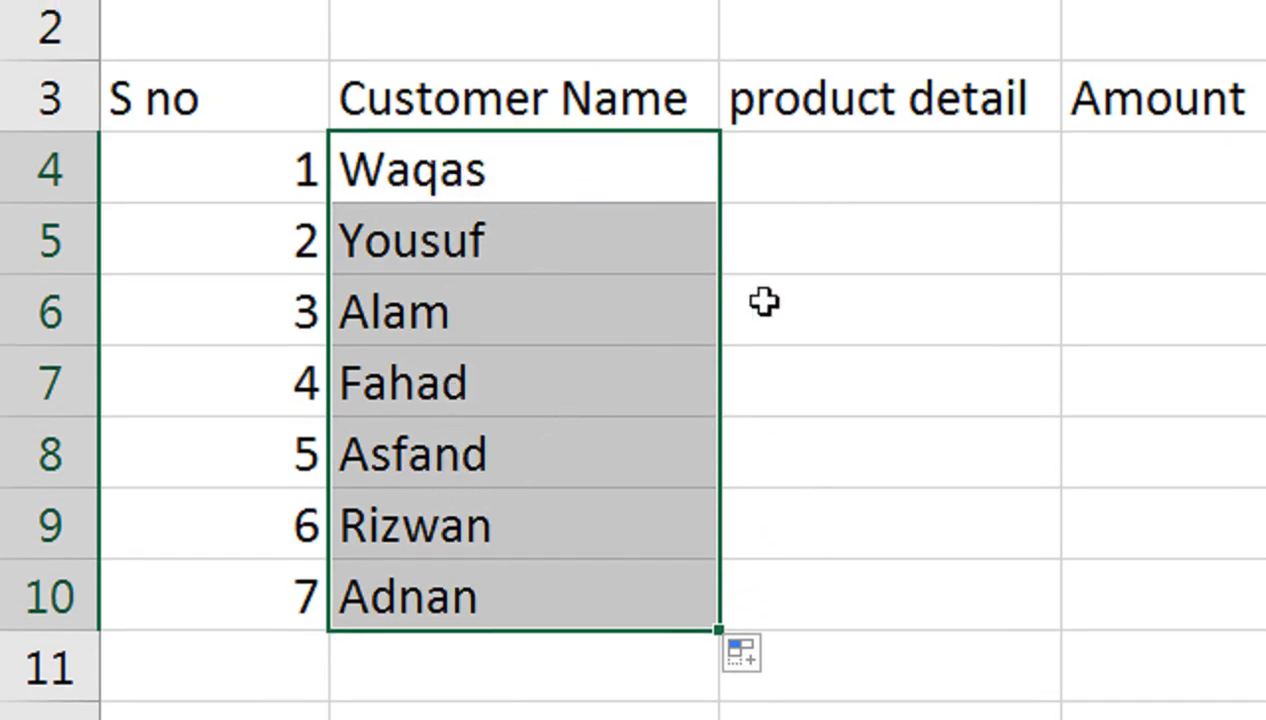
Apply List data validation to C4:C10 with the source "Laptop,Car,Loan".
{"action": "left_click", "coordinate": [829, 191]}
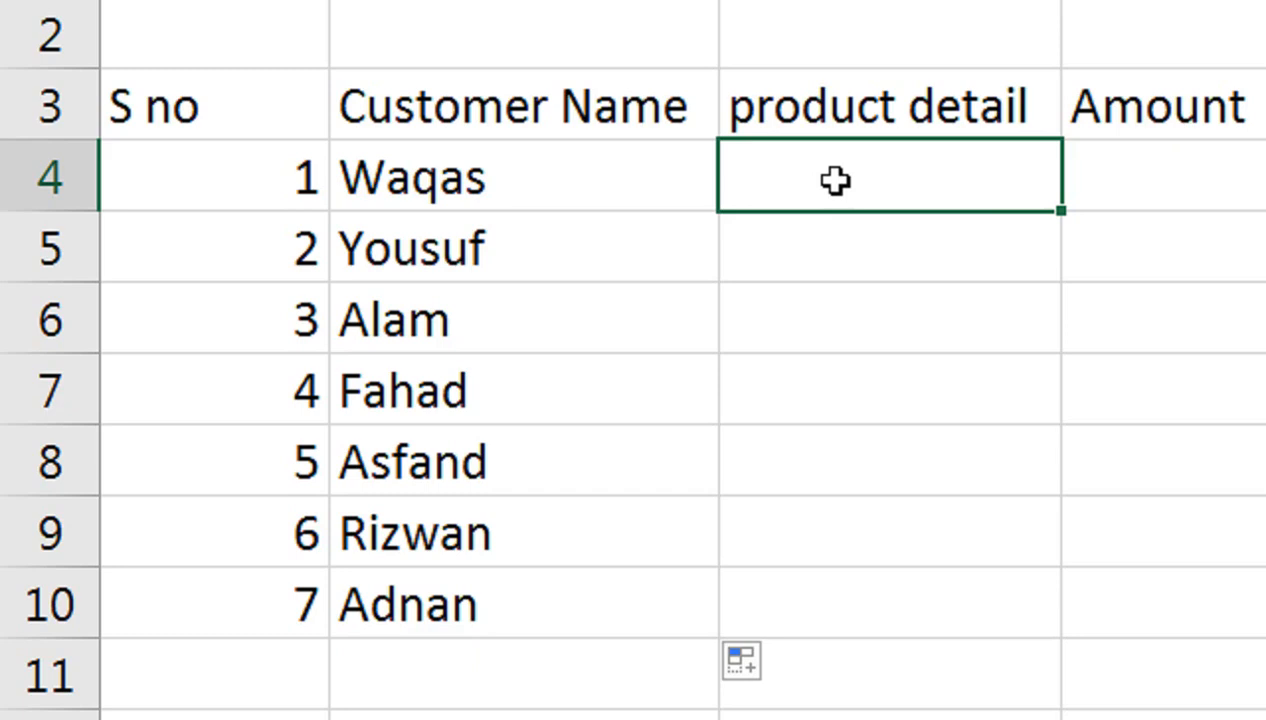
{"action": "left_click_drag", "start_coordinate": [835, 180], "coordinate": [839, 542]}
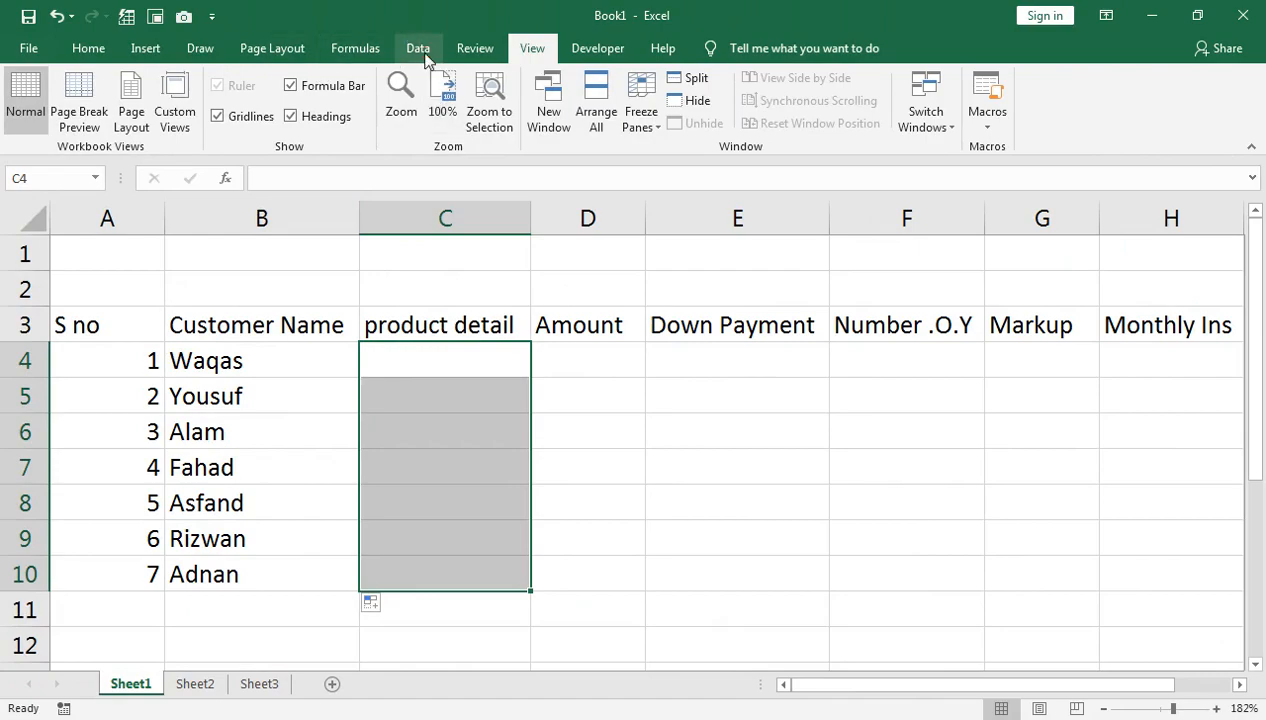
{"action": "left_click", "coordinate": [418, 48]}
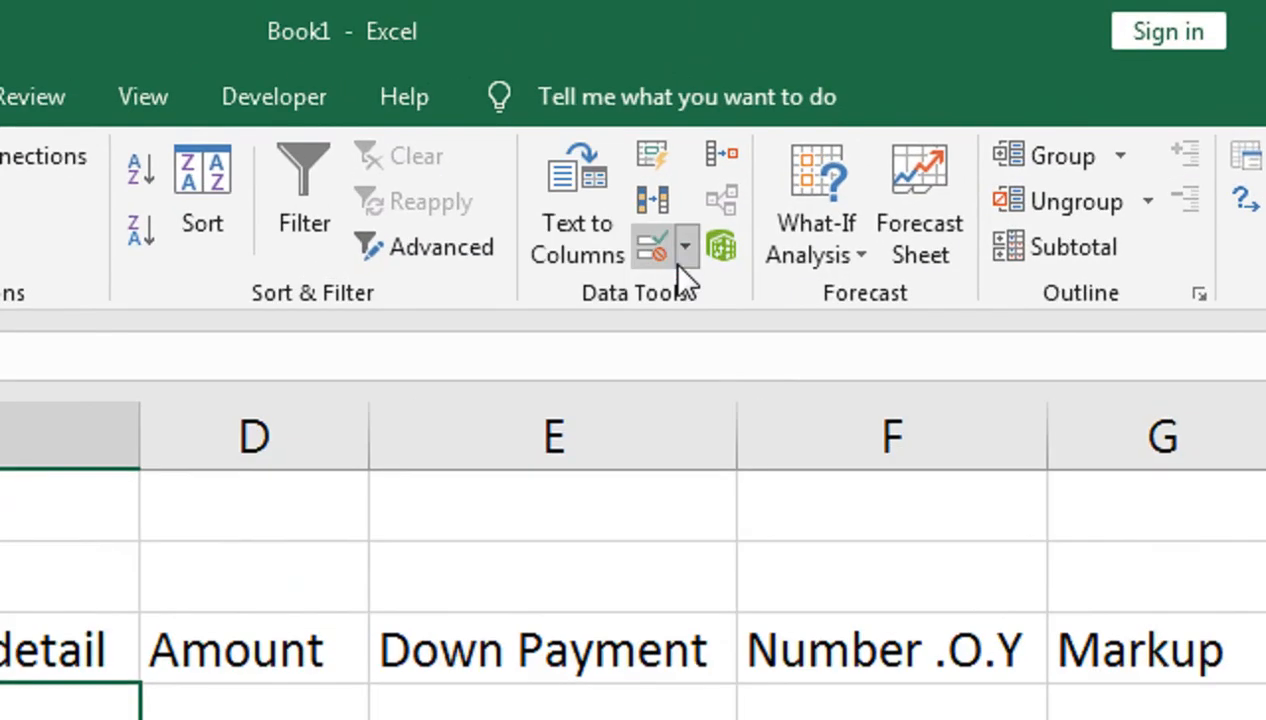
{"action": "left_click", "coordinate": [803, 124]}
{"action": "left_click", "coordinate": [712, 300]}
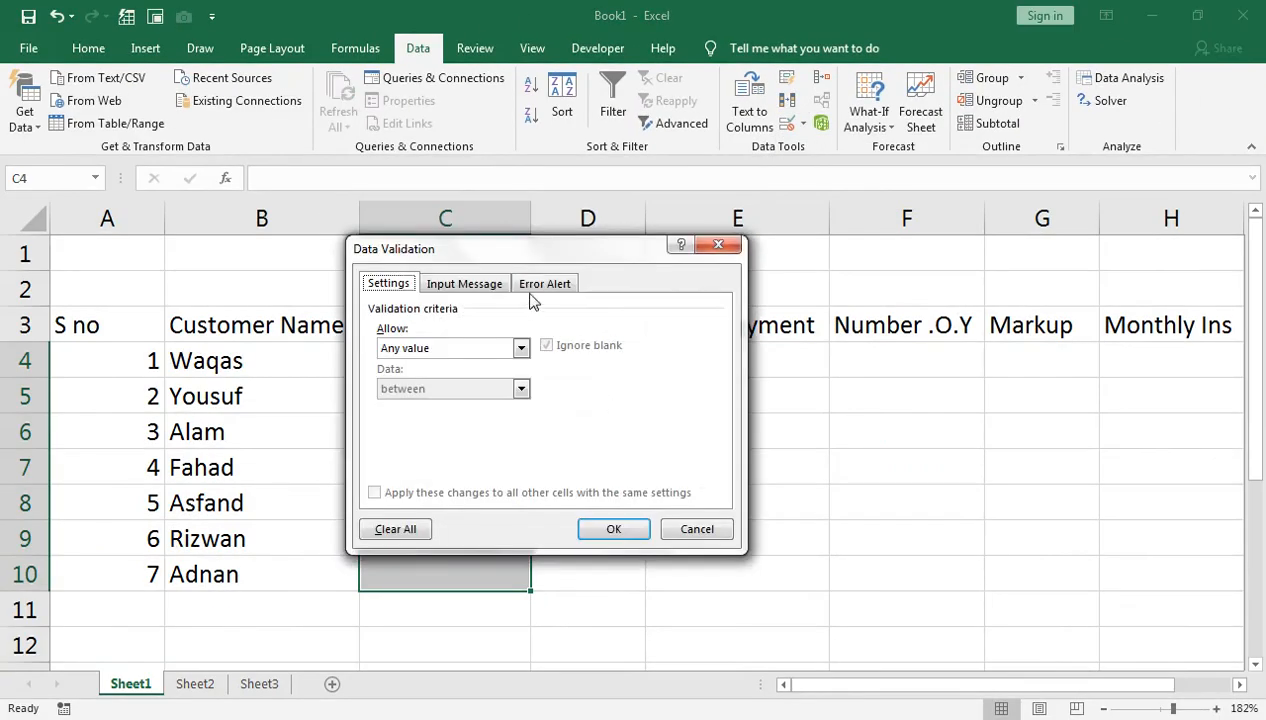
{"action": "left_click_drag", "start_coordinate": [542, 250], "coordinate": [737, 347]}
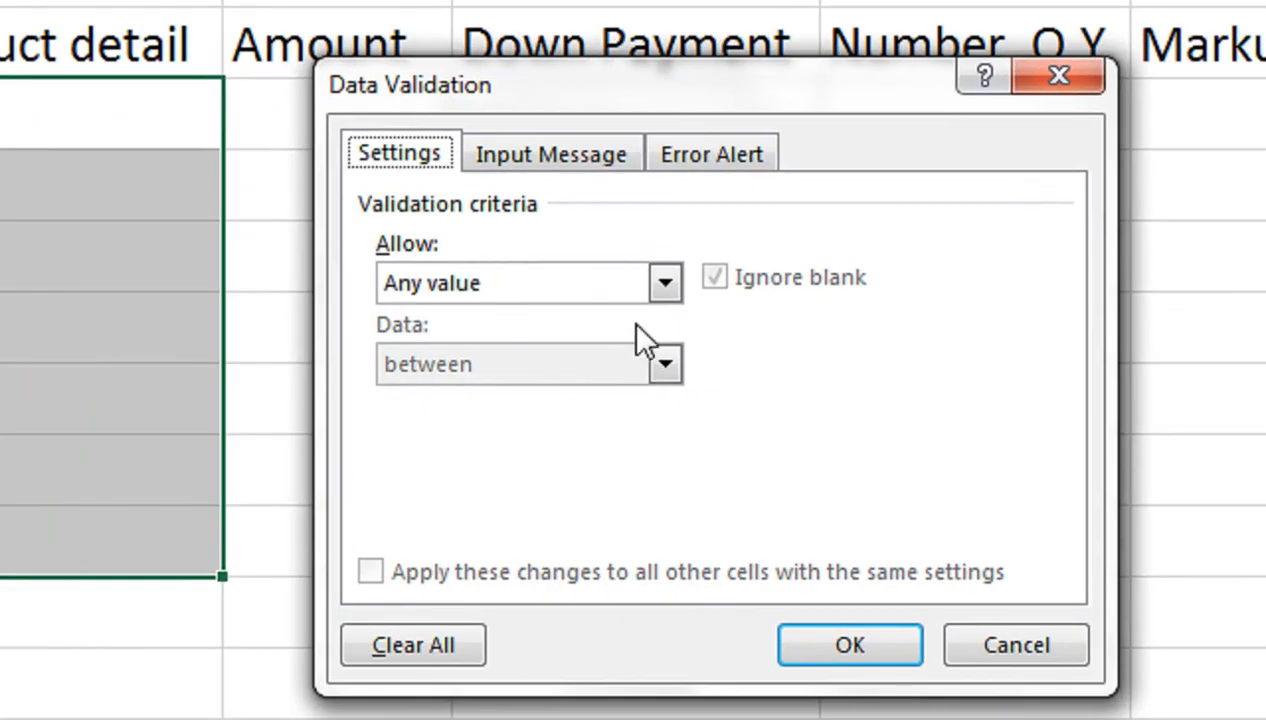
{"action": "left_click", "coordinate": [751, 444]}
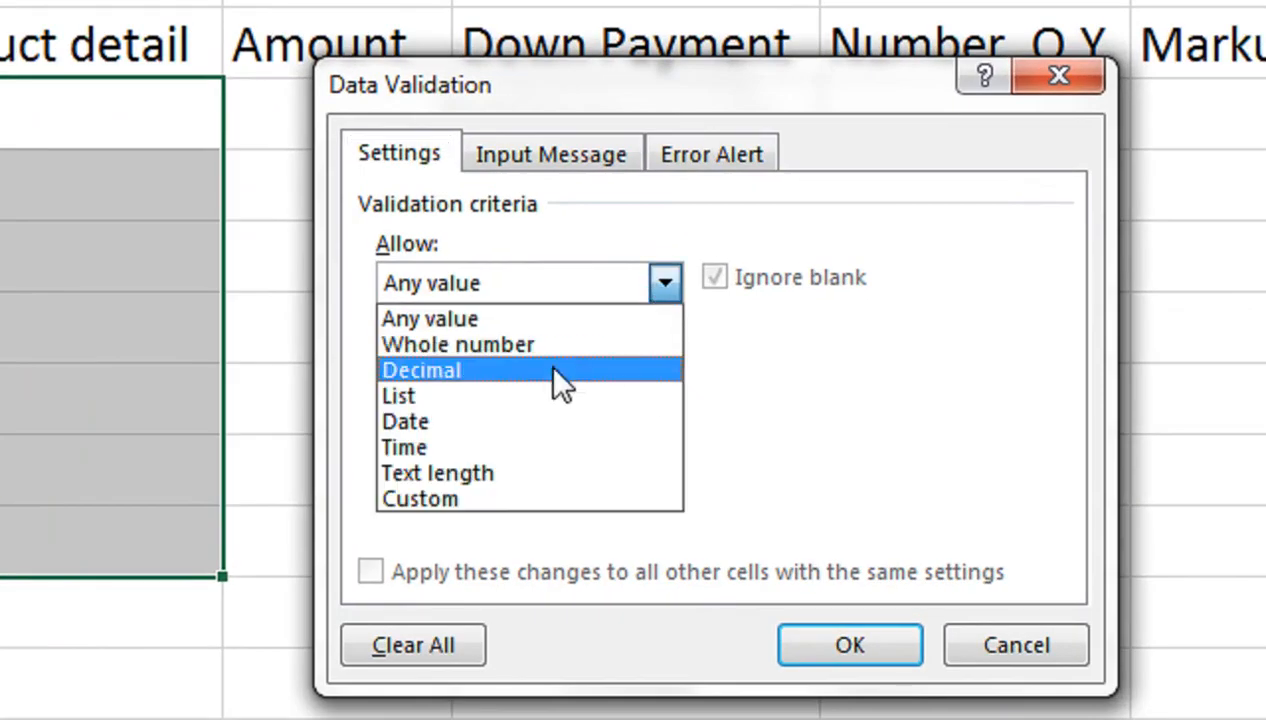
{"action": "left_click", "coordinate": [535, 392]}
{"action": "left_click", "coordinate": [452, 432]}
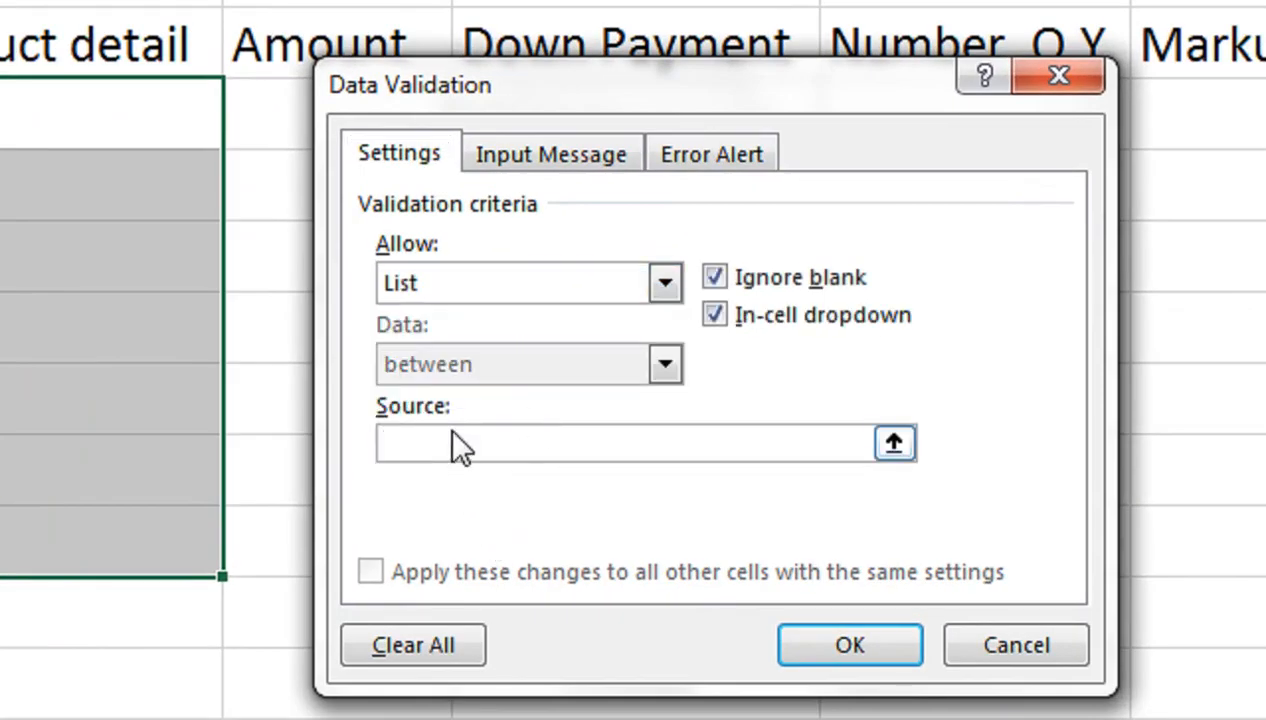
{"action": "type", "text": "Laptop,Car,Loan"}
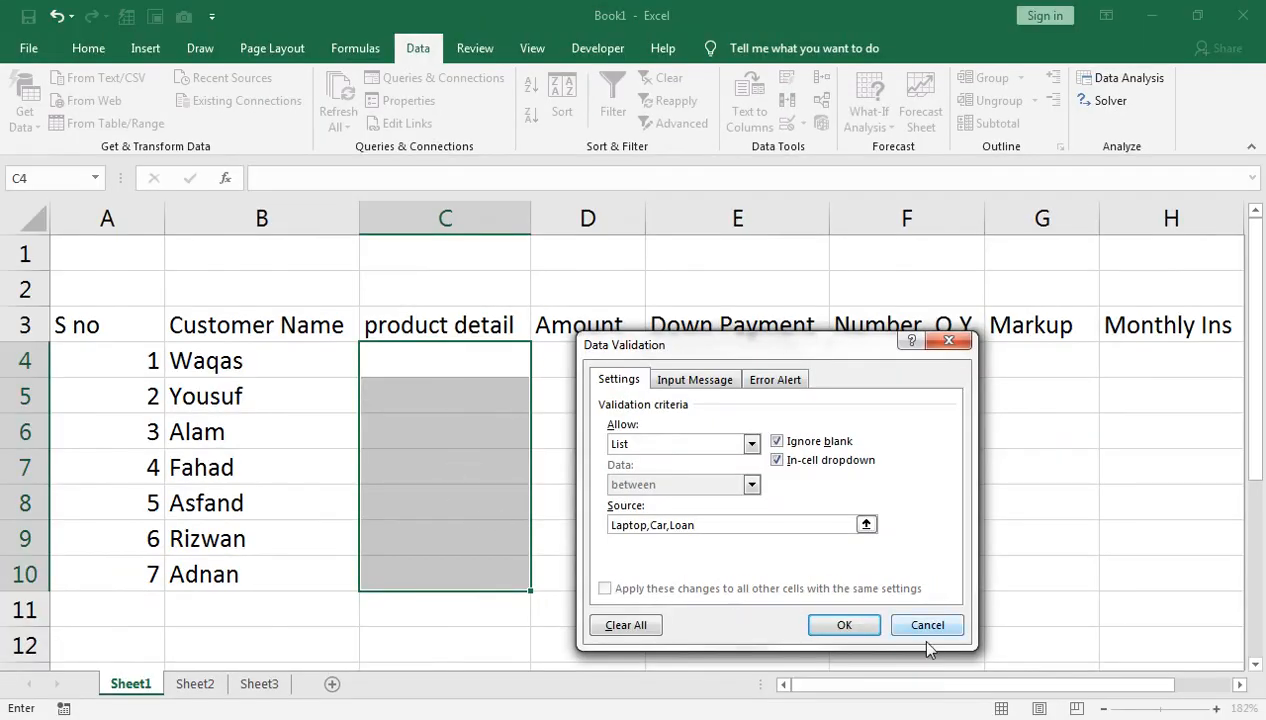
{"action": "left_click", "coordinate": [832, 624]}
Choose Laptop for cell C4, Car for C5 and Loan for C6 from the validation list.
{"action": "left_click", "coordinate": [538, 368]}
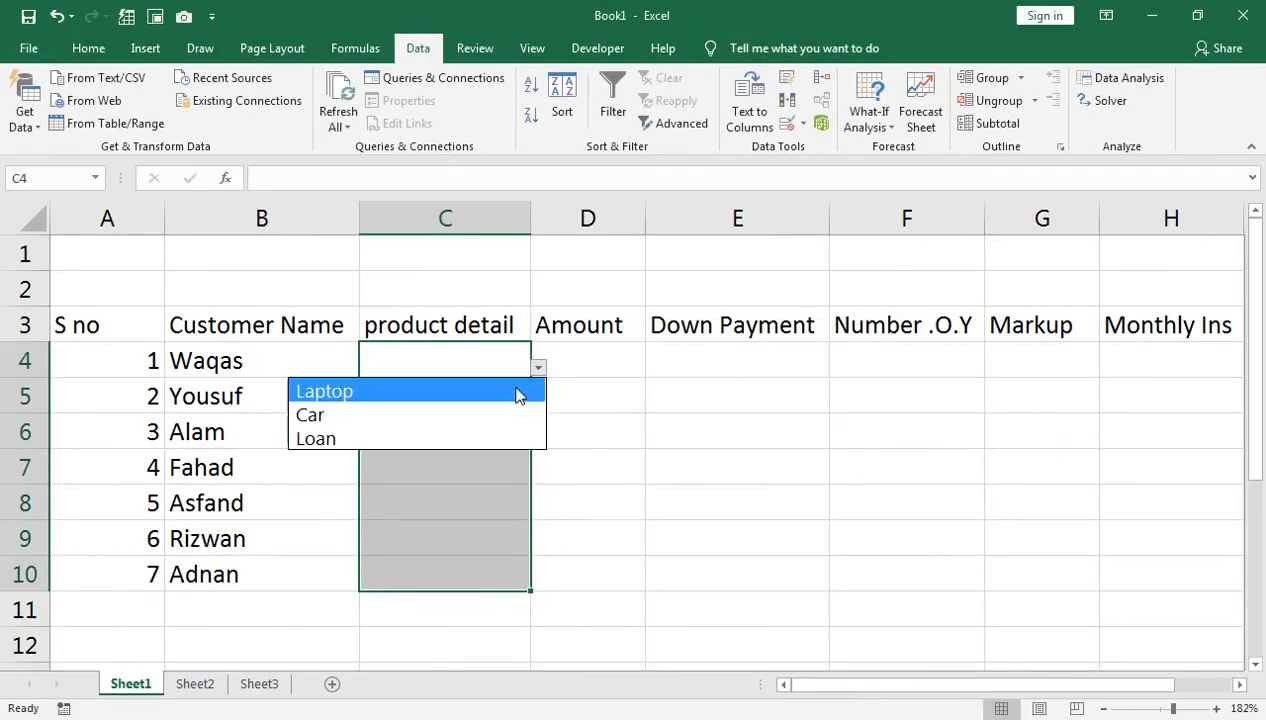
{"action": "left_click", "coordinate": [520, 392]}
{"action": "left_click", "coordinate": [509, 398]}
{"action": "left_click", "coordinate": [537, 402]}
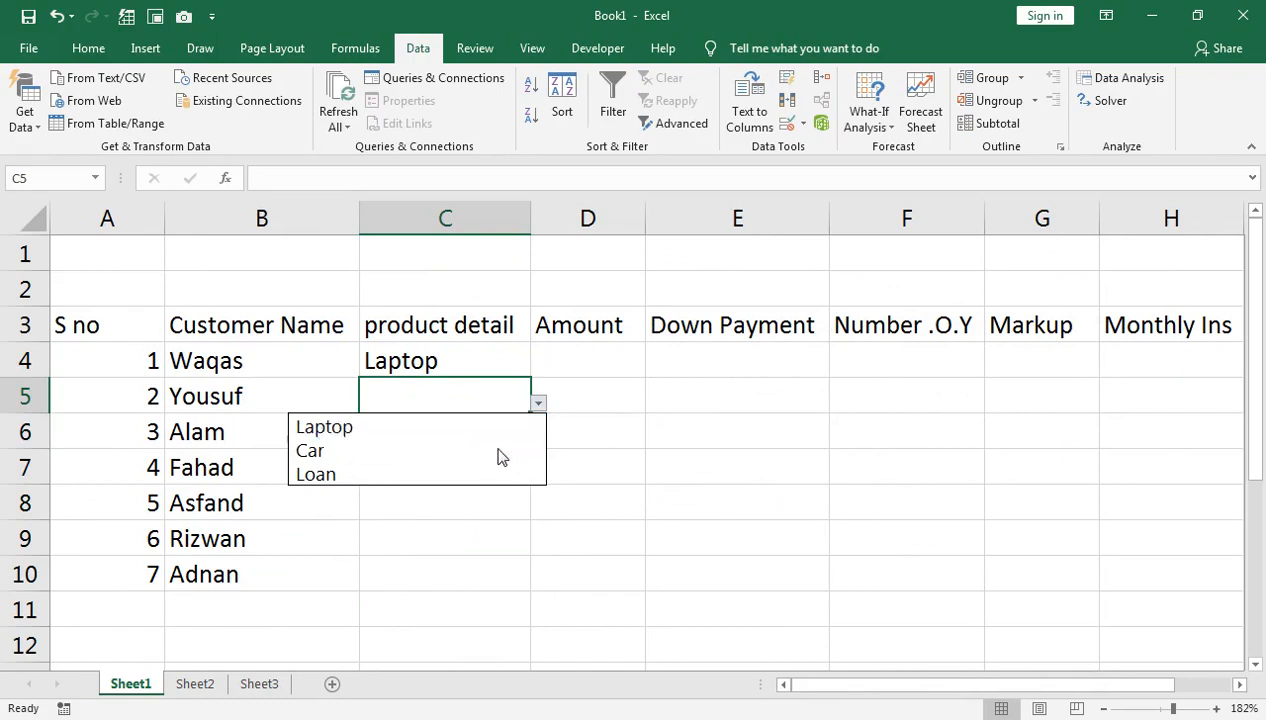
{"action": "left_click", "coordinate": [500, 451]}
{"action": "left_click", "coordinate": [503, 432]}
{"action": "left_click", "coordinate": [538, 439]}
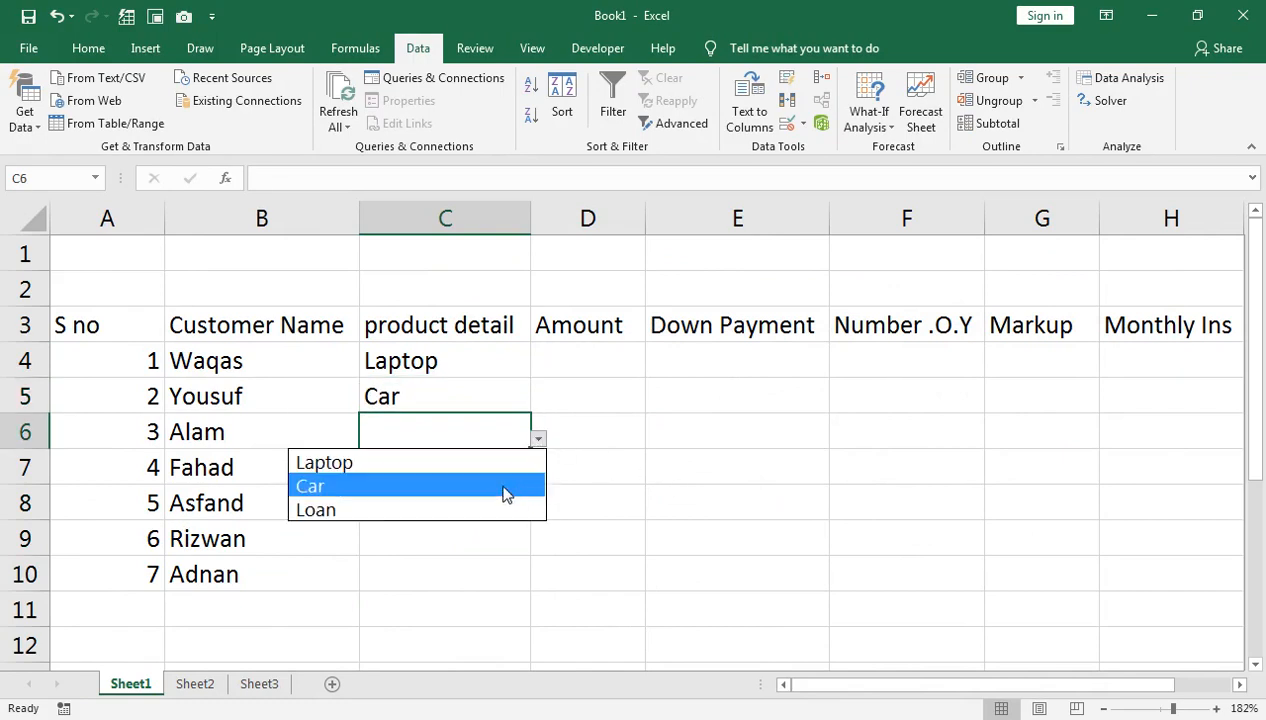
{"action": "left_click", "coordinate": [499, 509]}
Choose Laptop from the validation list for cells C7, C8 and C9.
{"action": "left_click", "coordinate": [489, 462]}
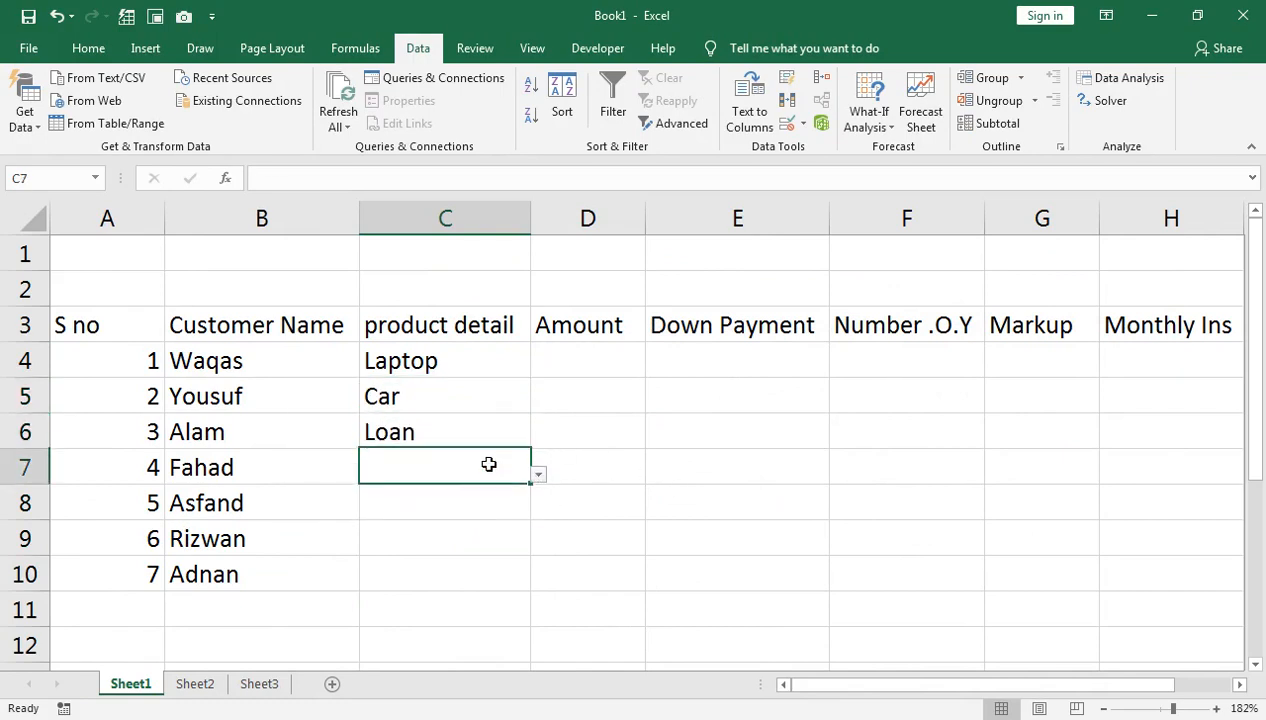
{"action": "left_click", "coordinate": [538, 474]}
{"action": "left_click", "coordinate": [523, 498]}
{"action": "left_click", "coordinate": [517, 503]}
{"action": "left_click", "coordinate": [538, 510]}
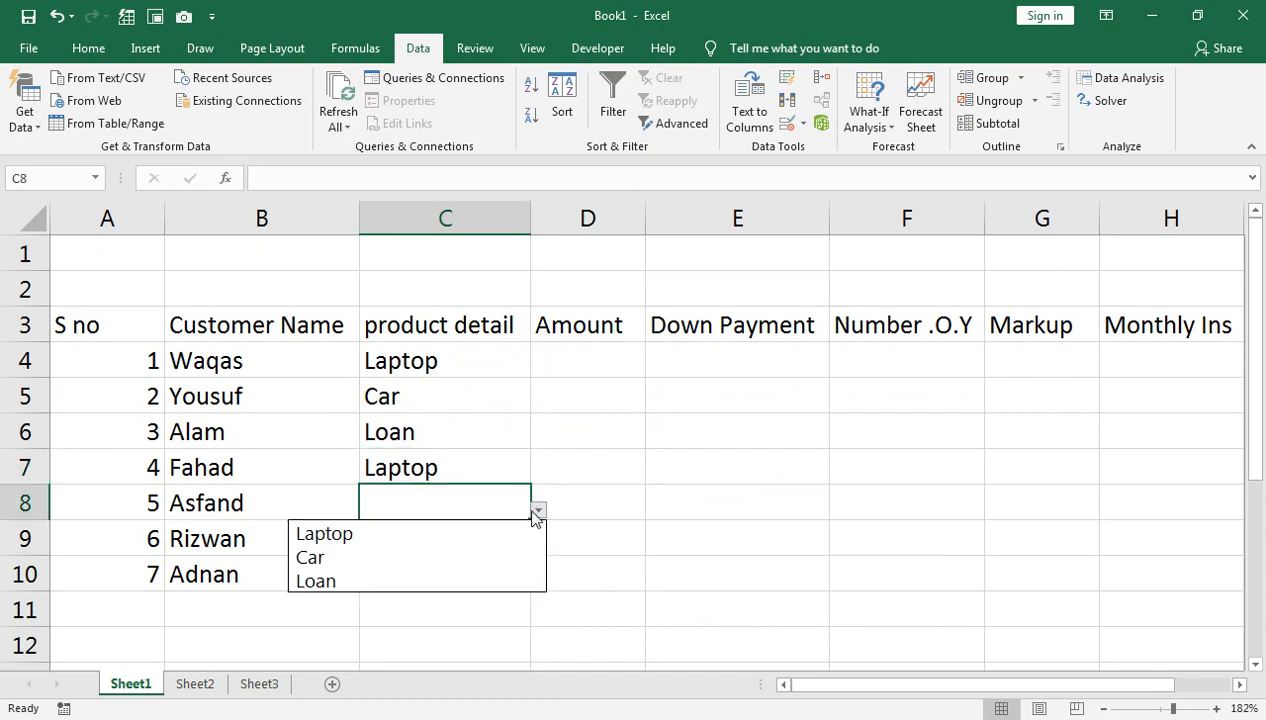
{"action": "left_click", "coordinate": [509, 530]}
{"action": "left_click", "coordinate": [503, 536]}
{"action": "left_click", "coordinate": [538, 548]}
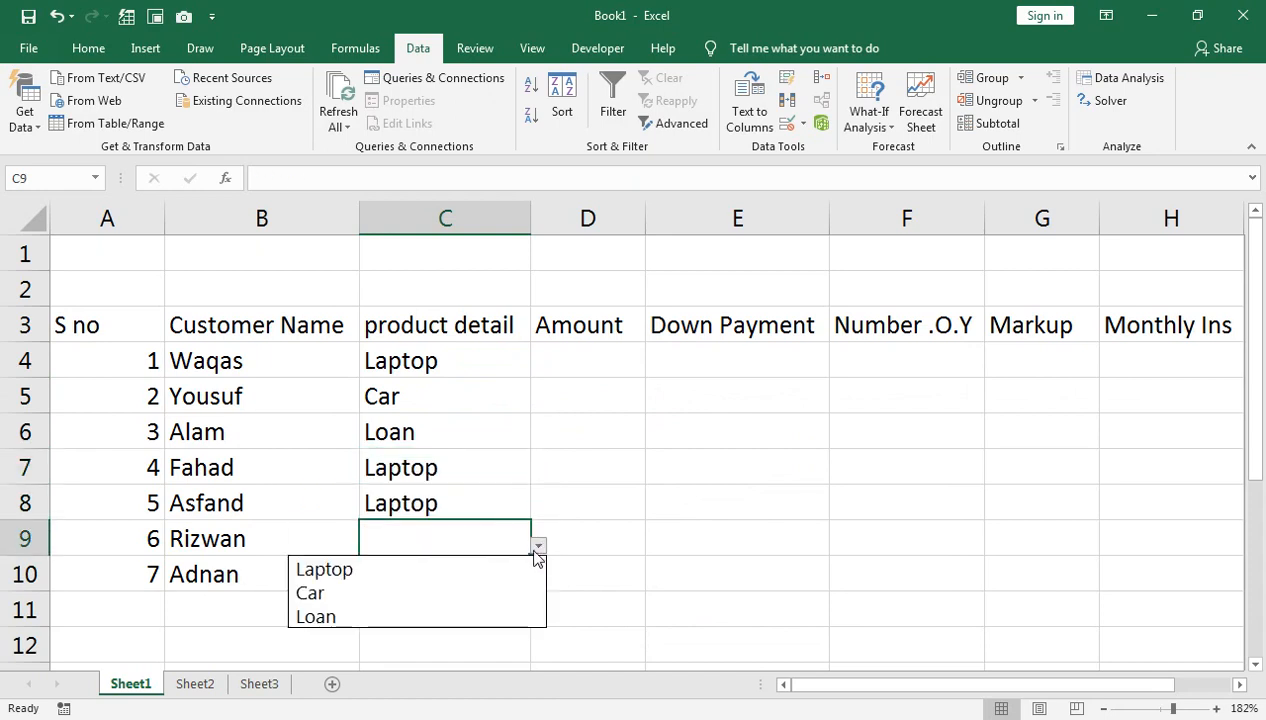
{"action": "left_click", "coordinate": [500, 567]}
Choose Car from the validation list for the last customer's product in cell C10.
{"action": "left_click", "coordinate": [503, 570]}
{"action": "left_click", "coordinate": [543, 585]}
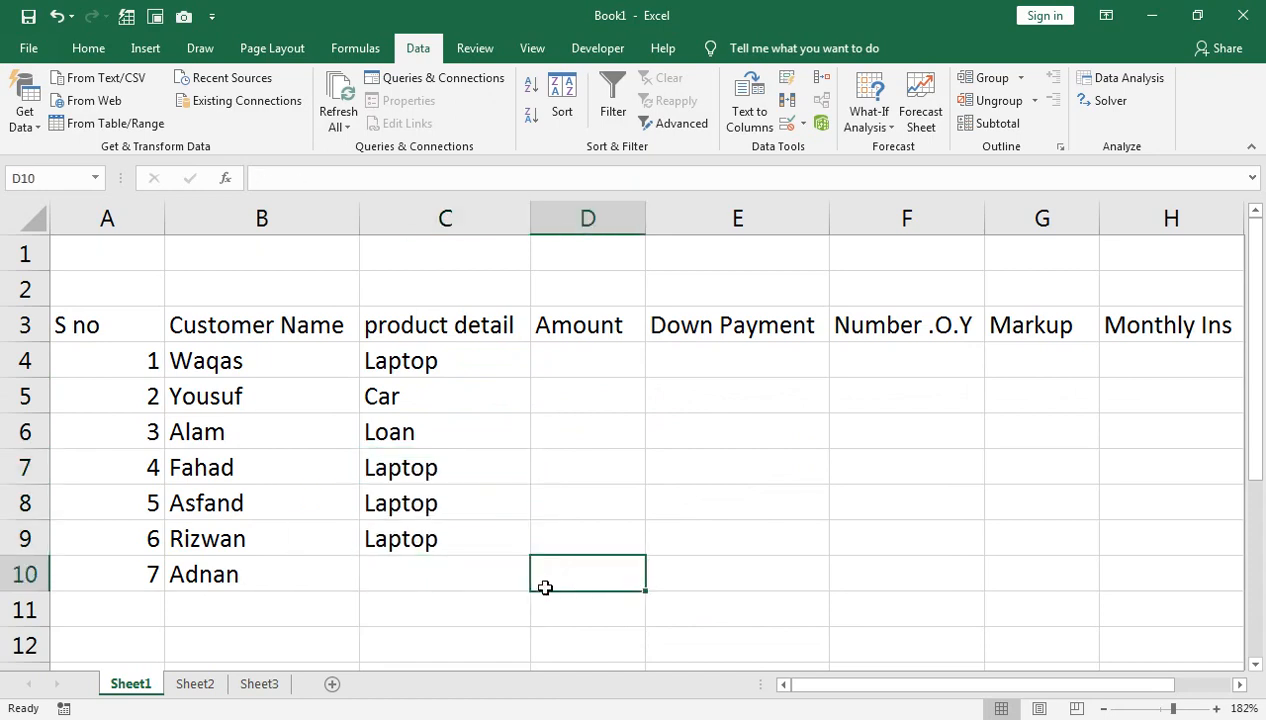
{"action": "left_click", "coordinate": [503, 579]}
{"action": "left_click", "coordinate": [538, 581]}
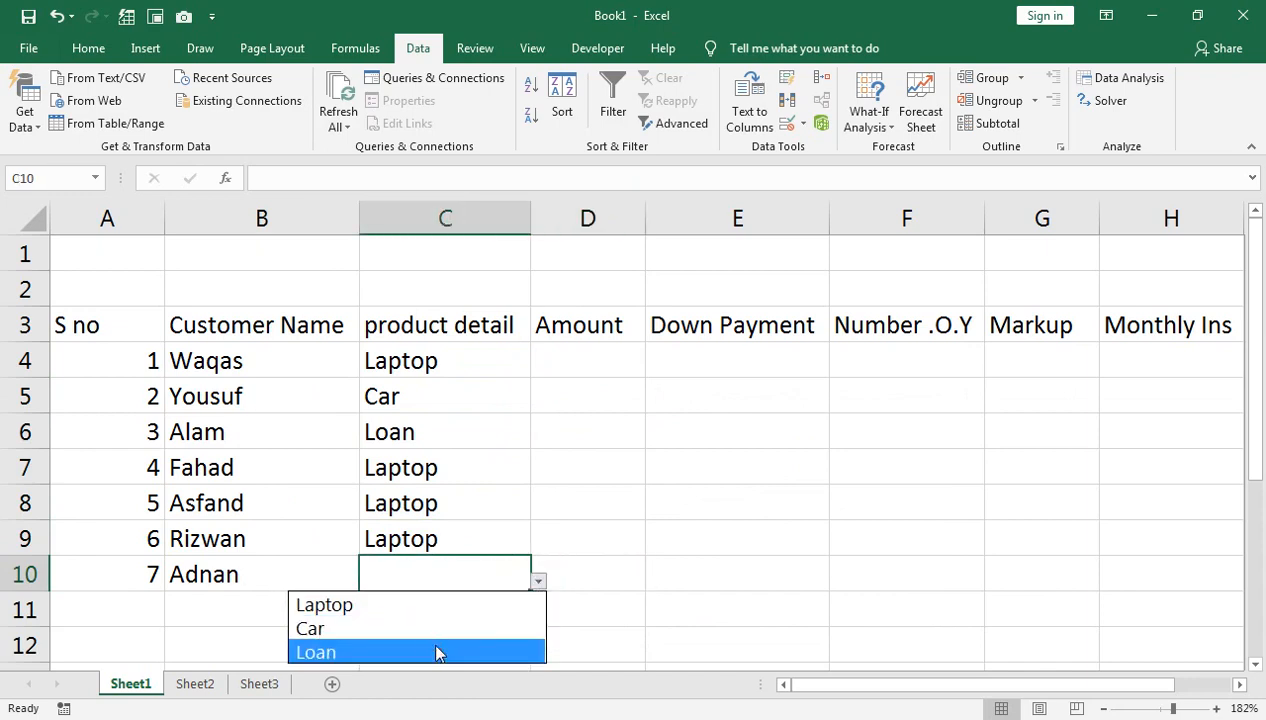
{"action": "left_click", "coordinate": [437, 630]}
Change the product in cell C9 to Car using the validation list.
{"action": "left_click", "coordinate": [539, 553]}
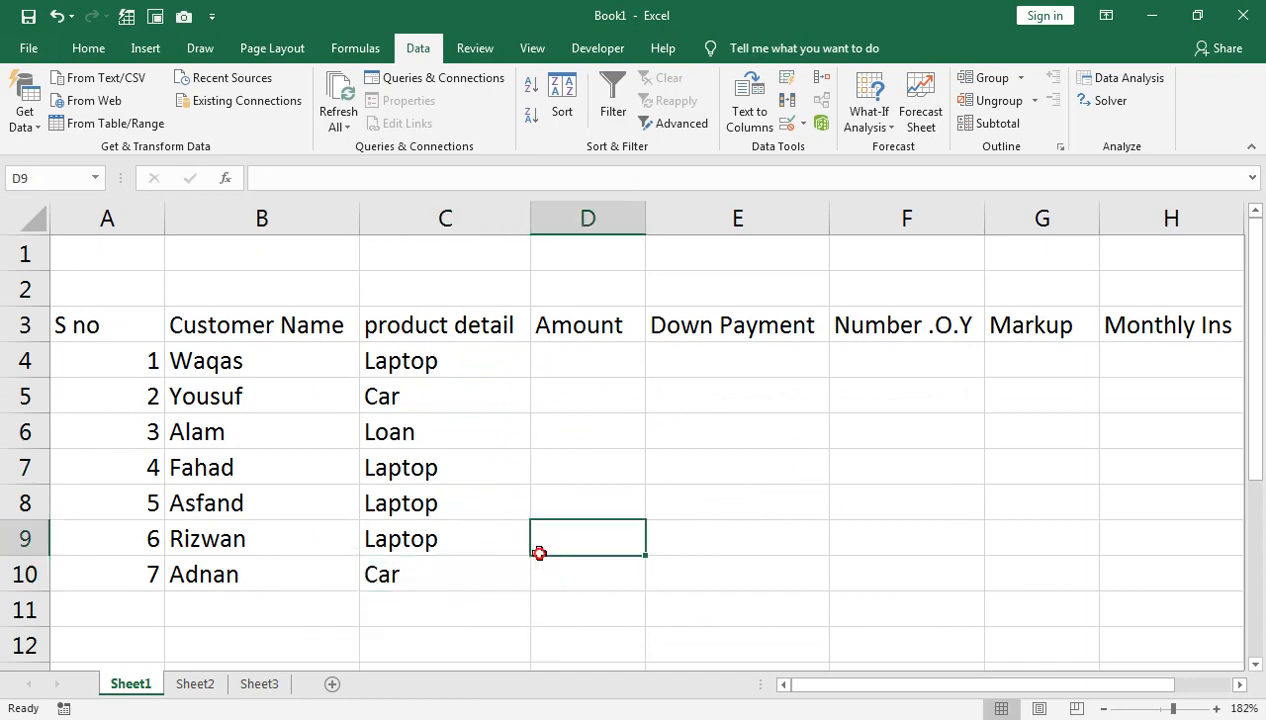
{"action": "left_click", "coordinate": [509, 538]}
{"action": "left_click", "coordinate": [539, 549]}
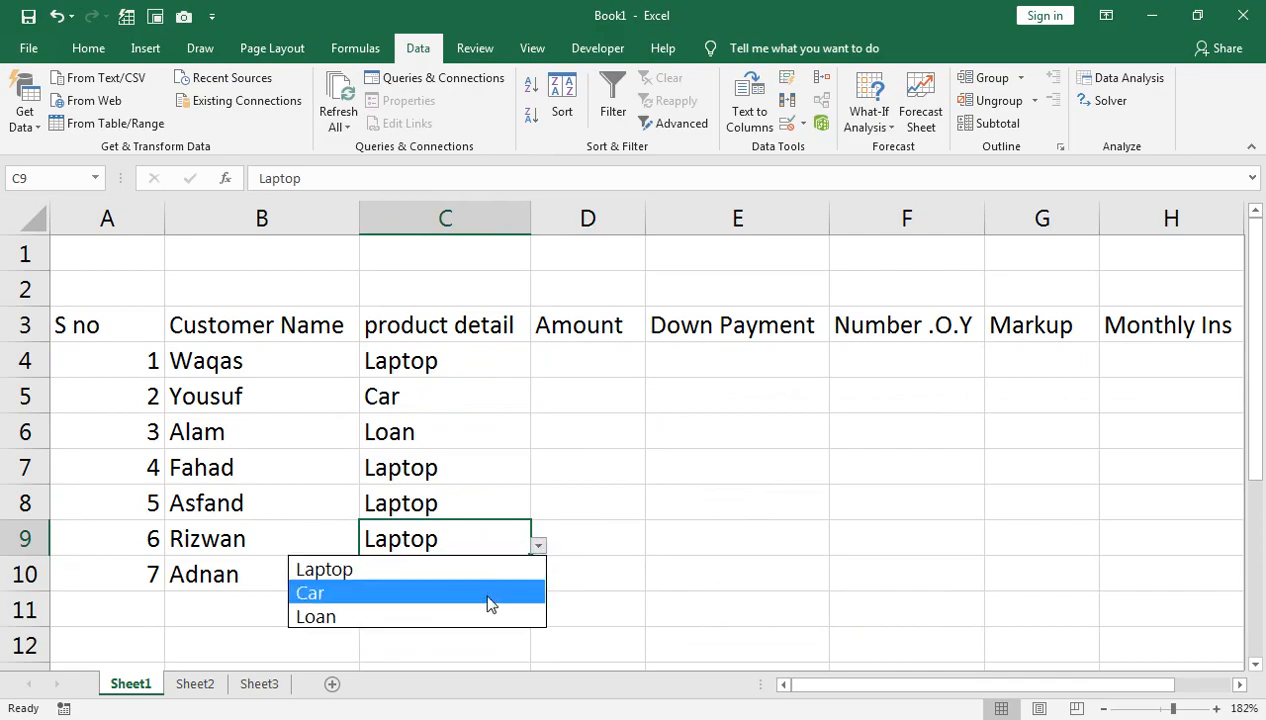
{"action": "left_click", "coordinate": [489, 598]}
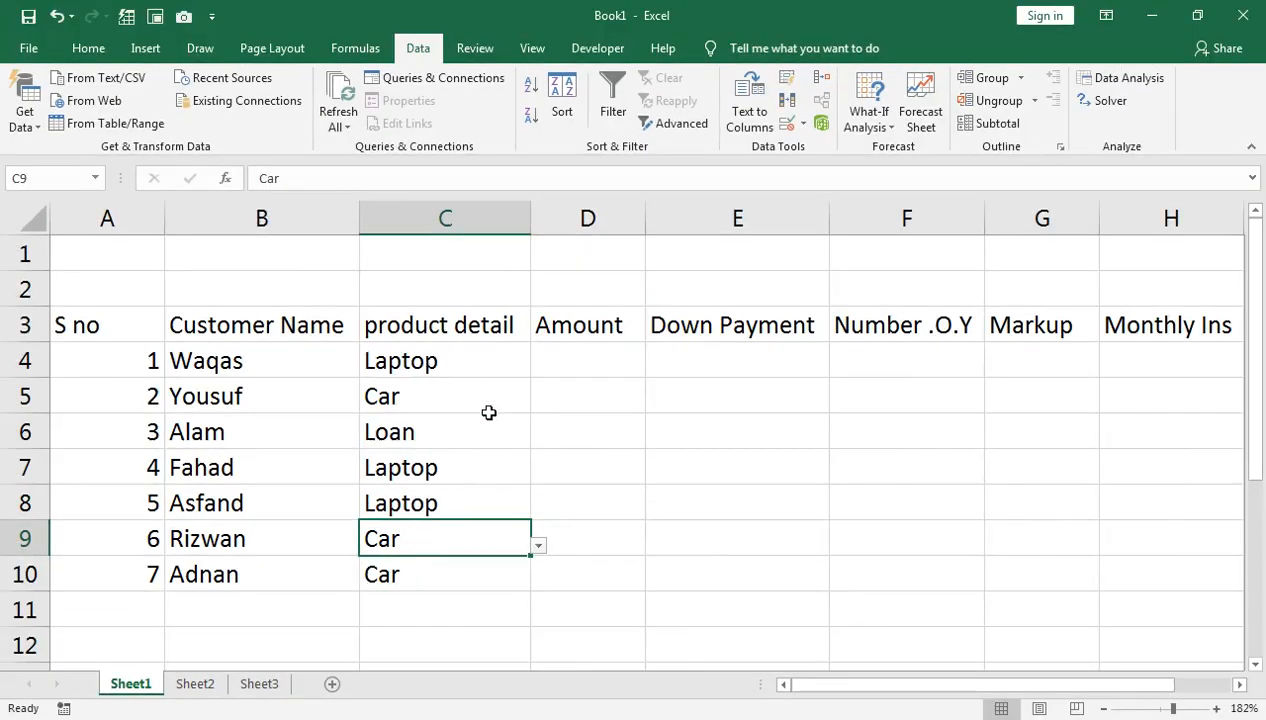
Start an IF formula in cell D4 with the logical test C4="Laptop", capitalising the product name.
{"action": "left_click", "coordinate": [582, 355]}
{"action": "type", "text": "=if"}
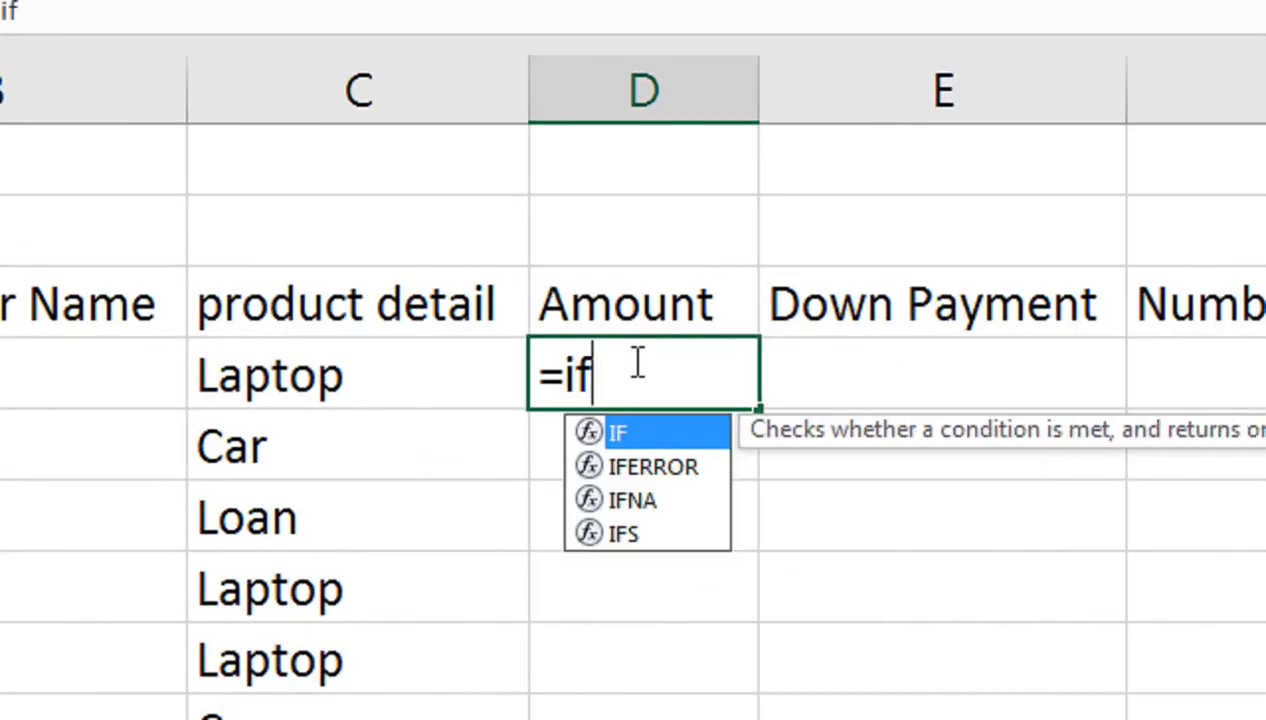
{"action": "key", "text": "Tab"}
{"action": "key", "text": "Left"}
{"action": "type", "text": "=\"lapt"}
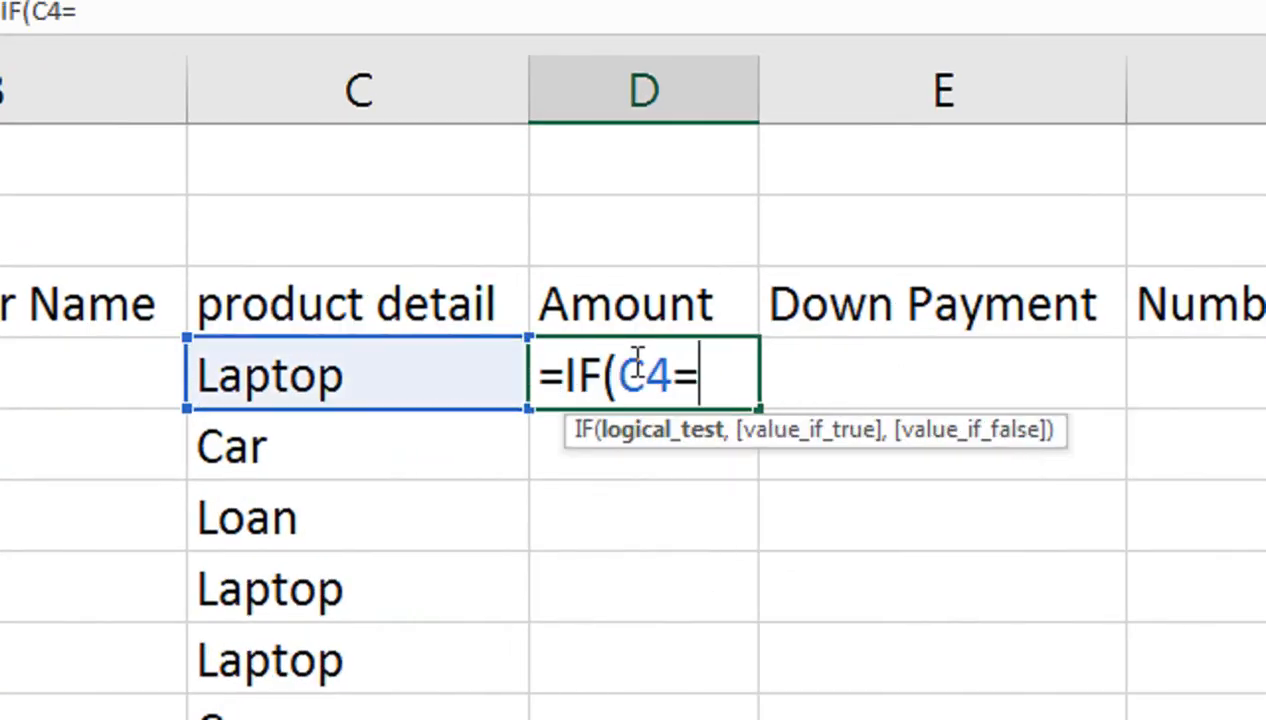
{"action": "type", "text": "op"}
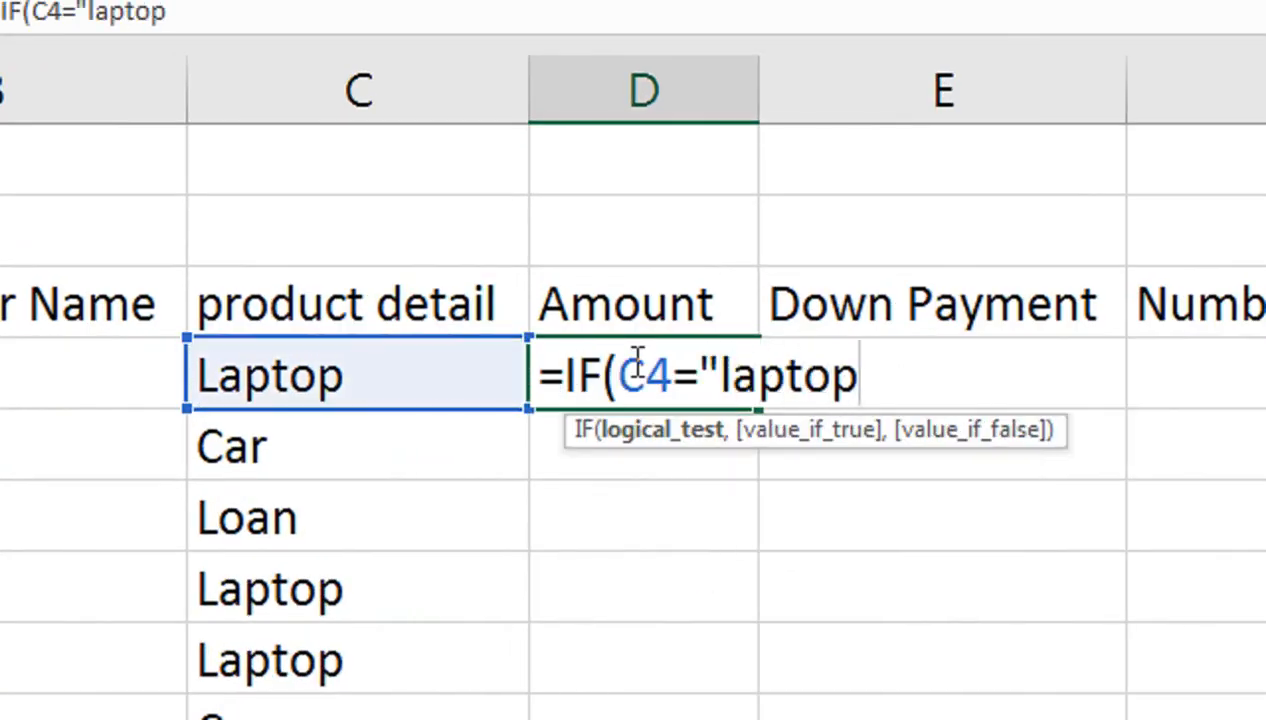
{"action": "type", "text": "\""}
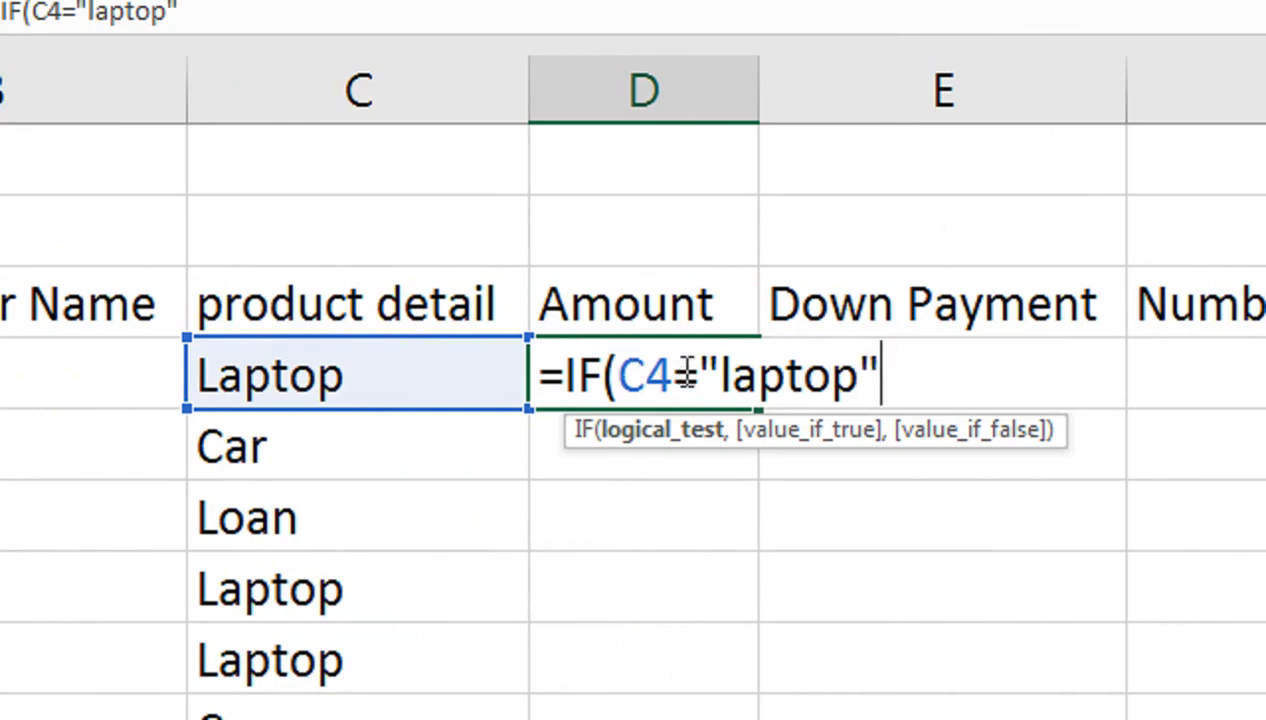
{"action": "left_click", "coordinate": [735, 358]}
{"action": "key", "text": "BackSpace"}
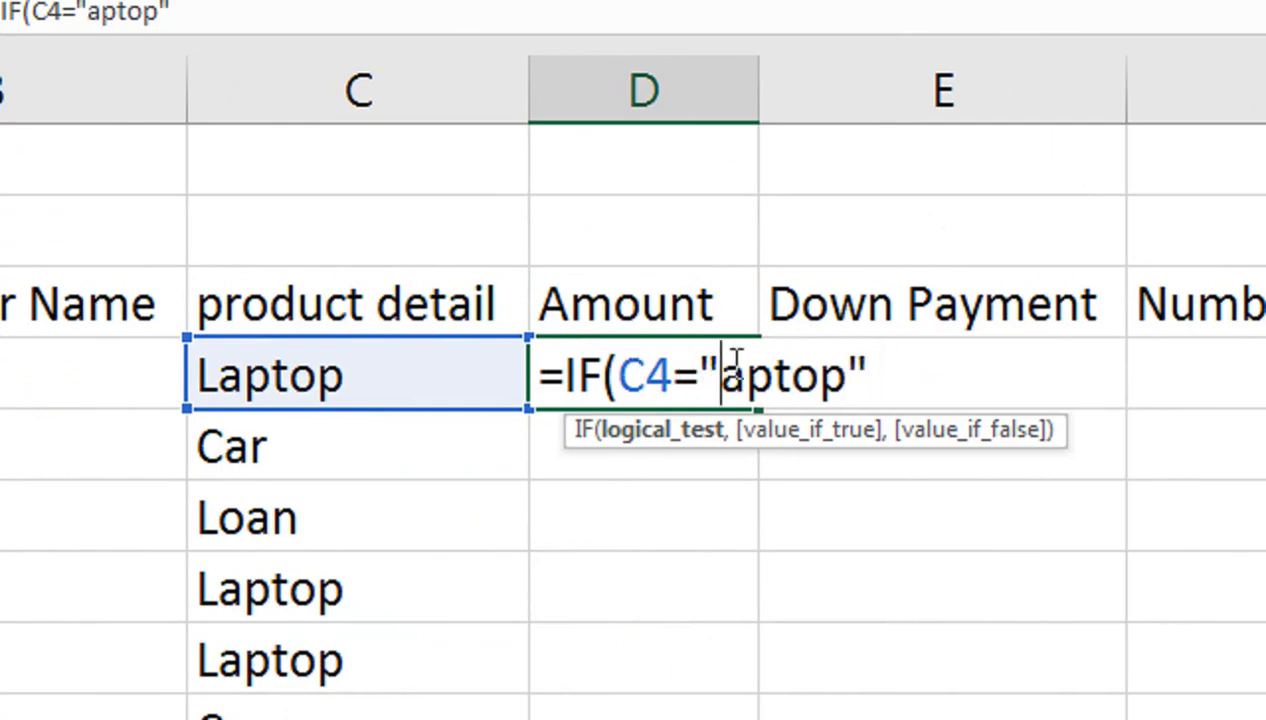
{"action": "type", "text": "L"}
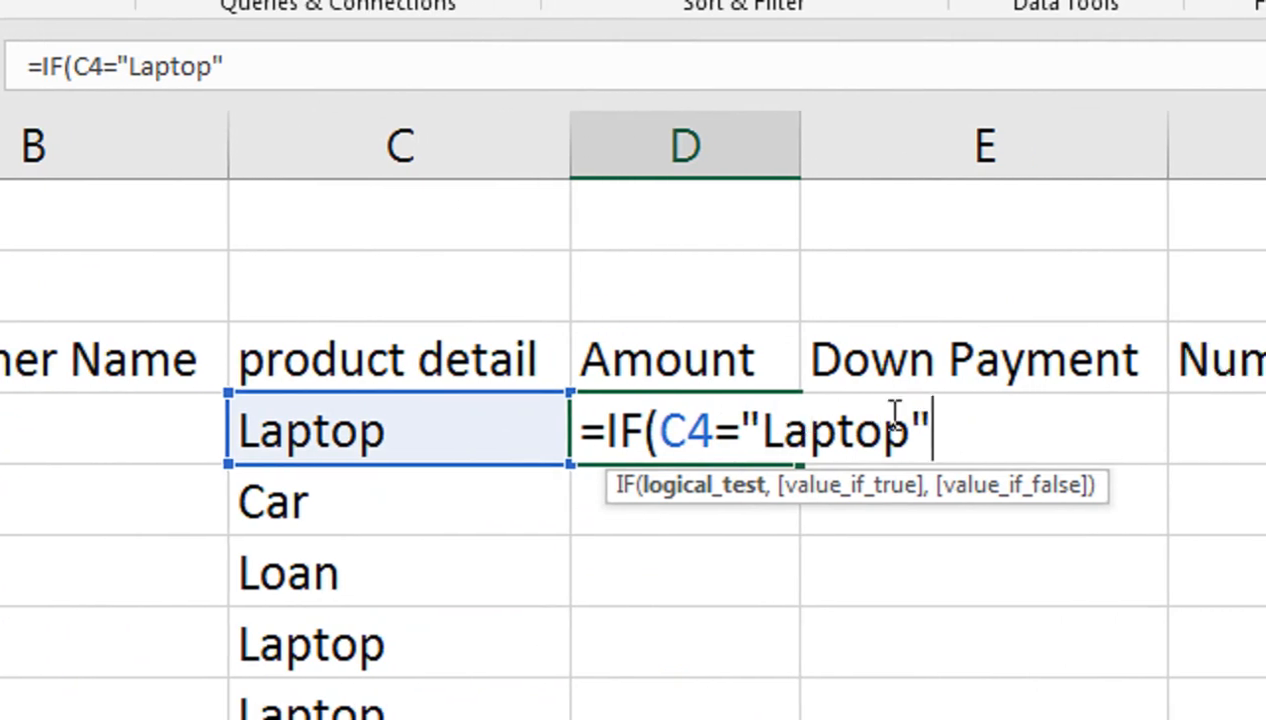
Extend the IF formula in D4 to return 80000 for Laptop and nest an IF returning 1000000 when C4="Car".
{"action": "type", "text": ","}
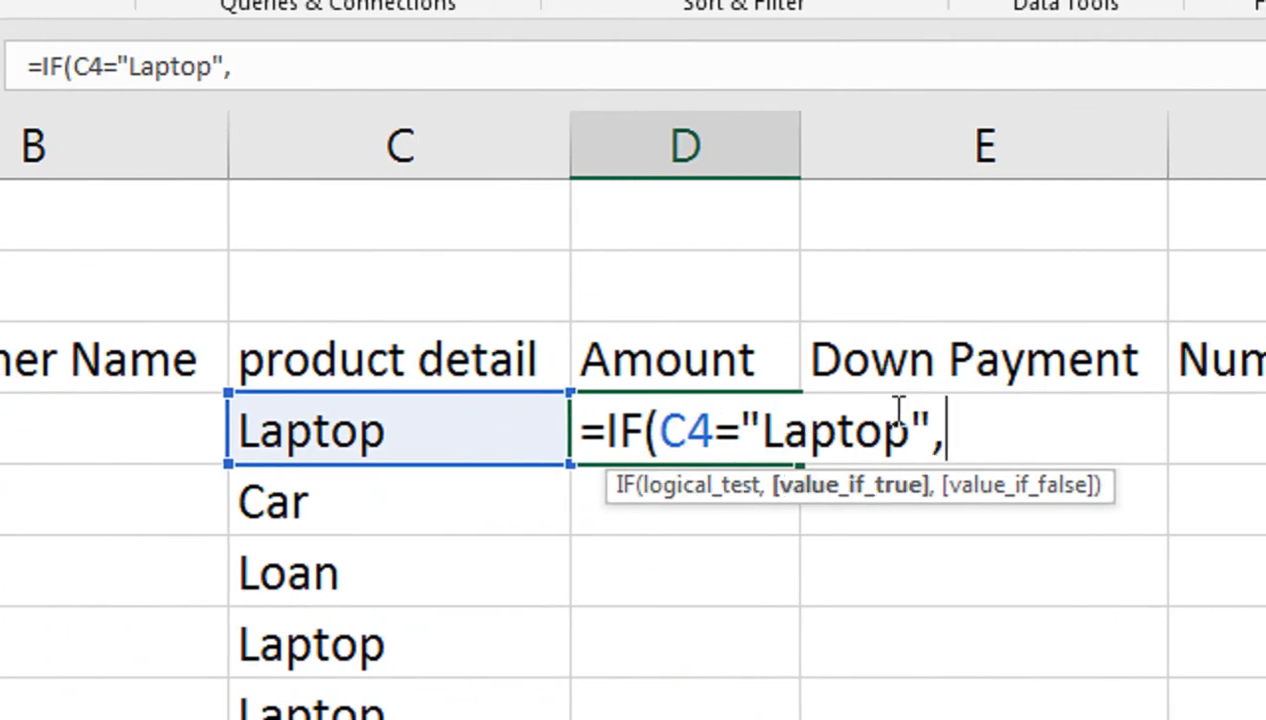
{"action": "type", "text": "80000"}
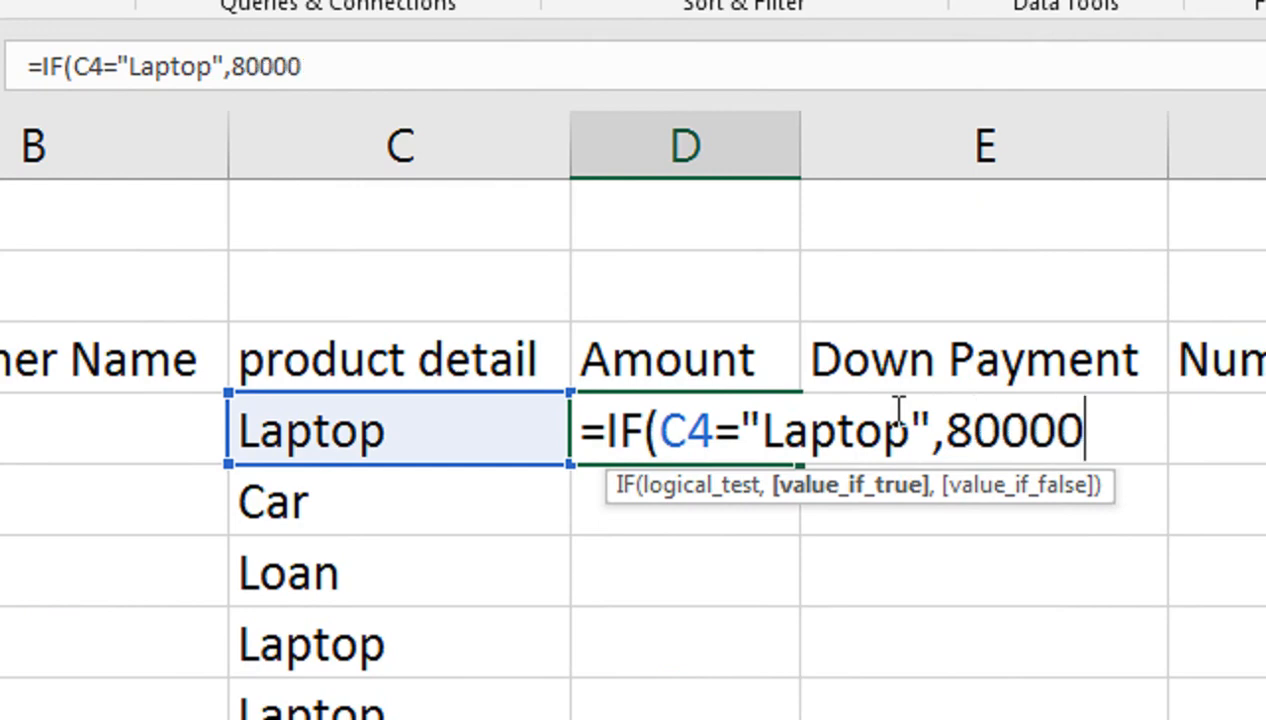
{"action": "type", "text": ",if"}
{"action": "key", "text": "Tab"}
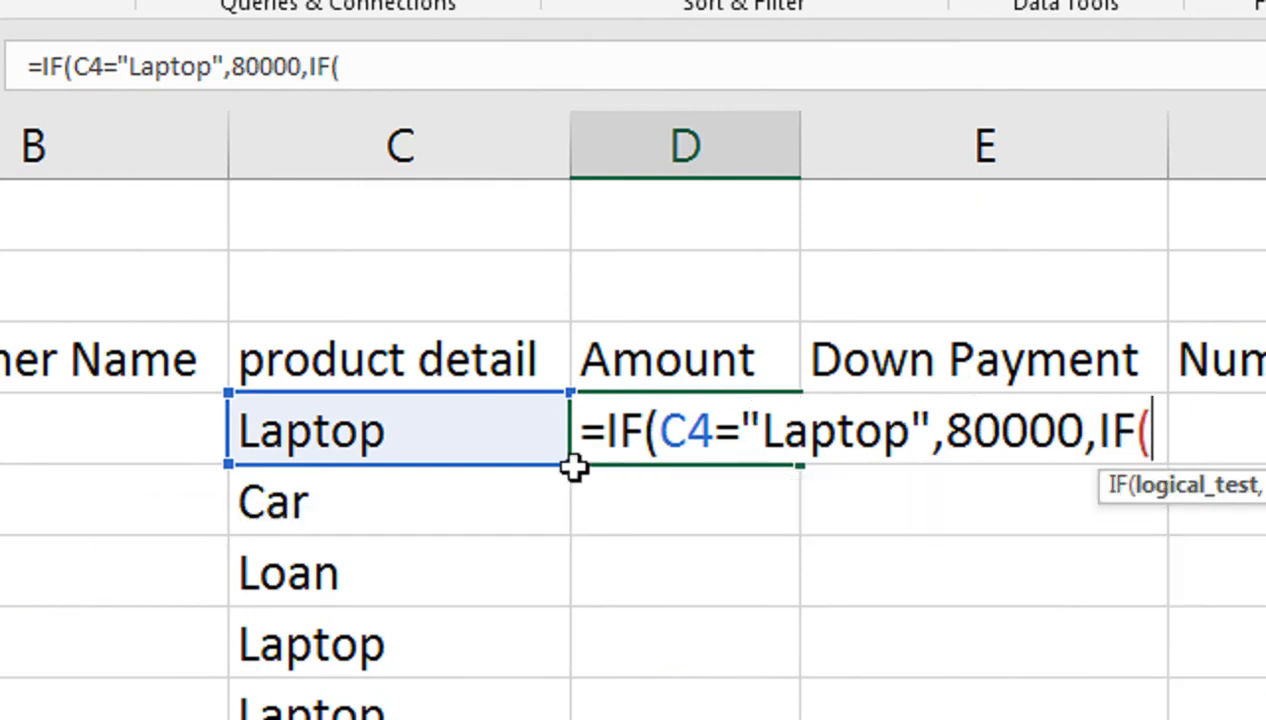
{"action": "left_click", "coordinate": [520, 420]}
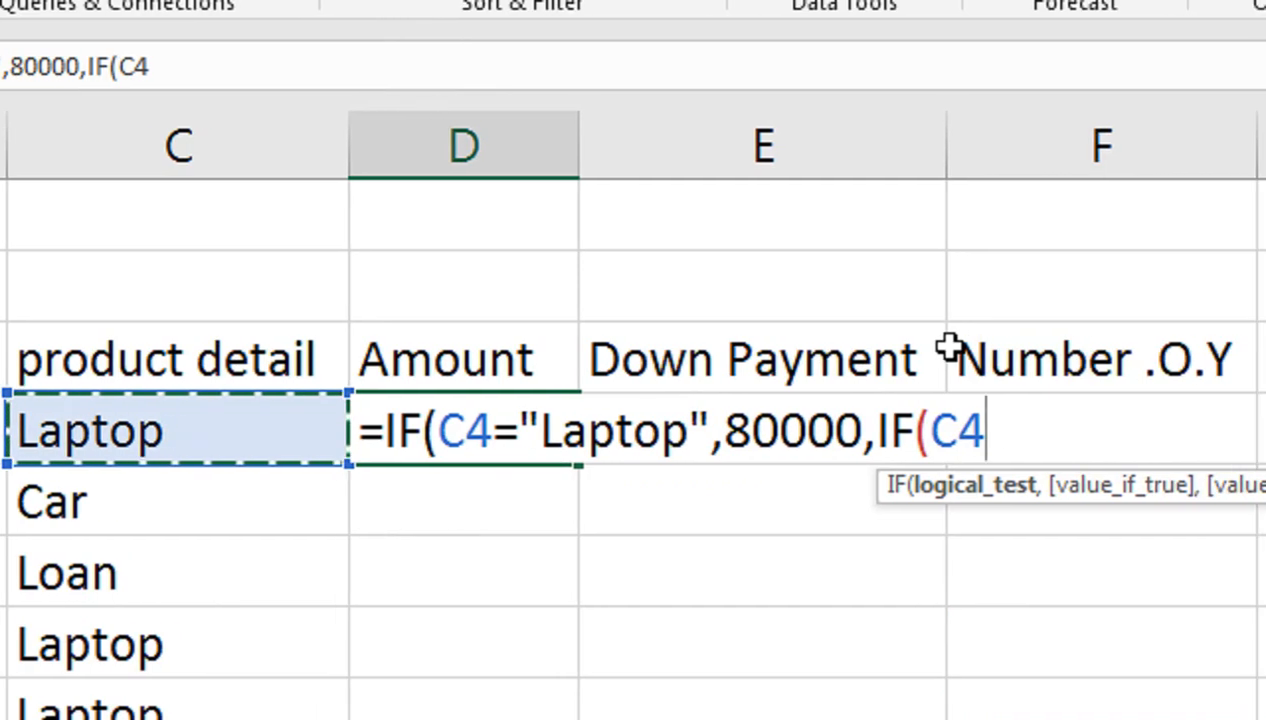
{"action": "type", "text": "=\"Car"}
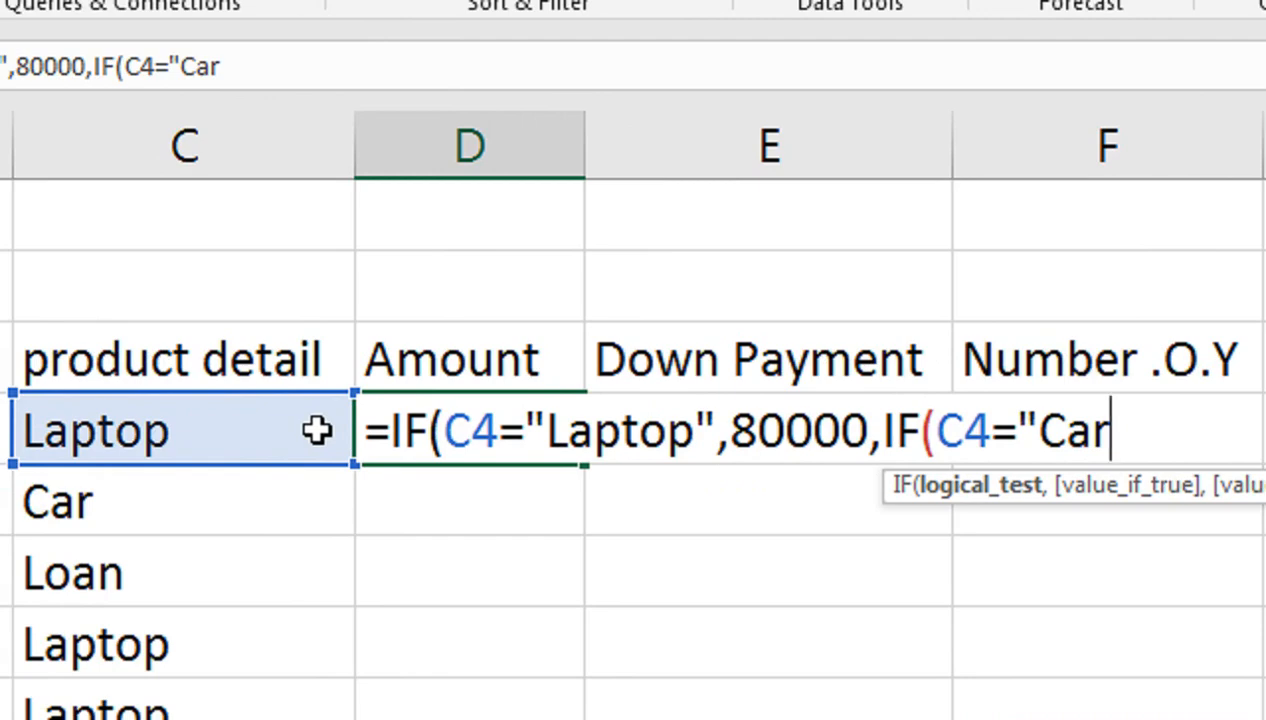
{"action": "type", "text": "\","}
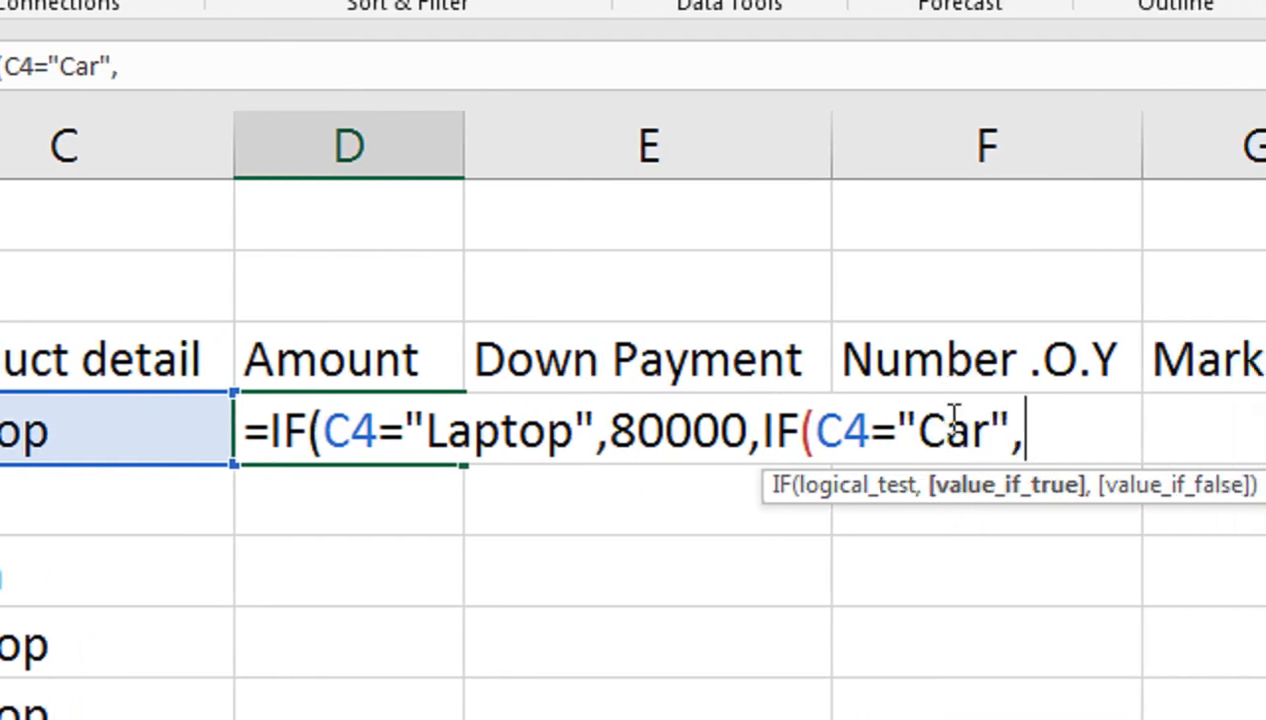
{"action": "type", "text": "1000000"}
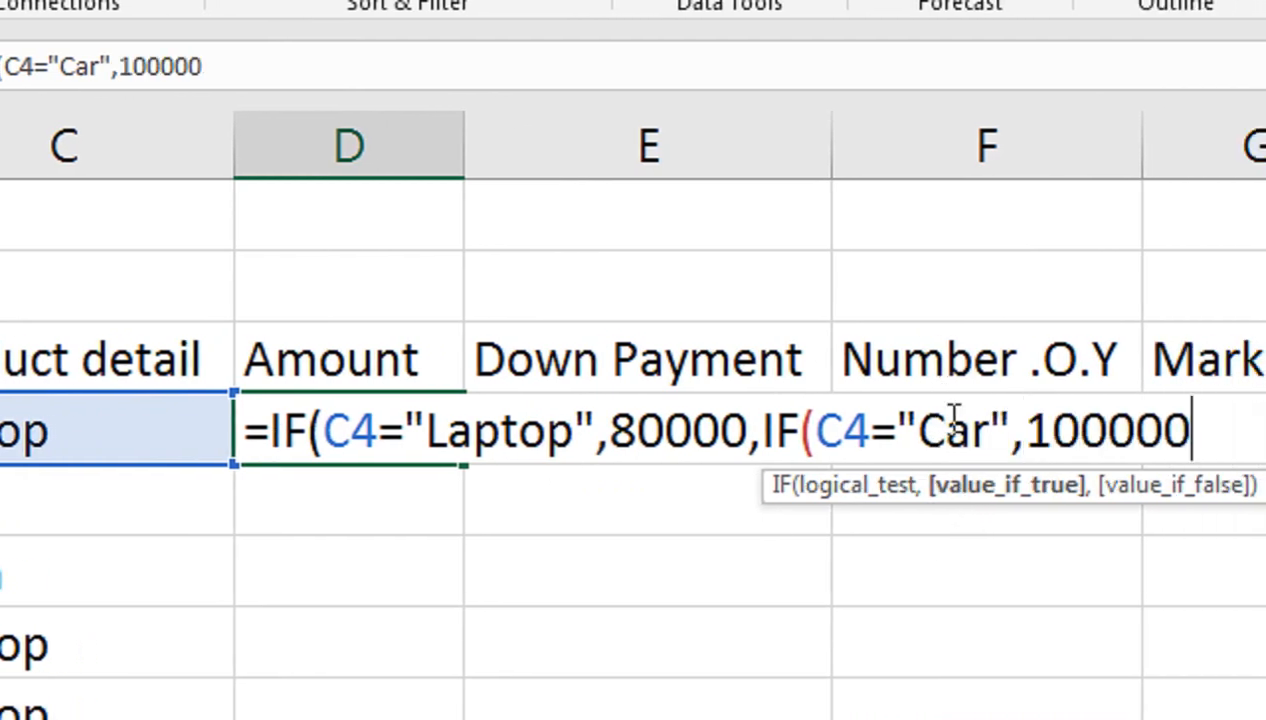
Finish the nested IF in D4 with empty text "" as the value if false, accepting the proposed closing-bracket correction.
{"action": "type", "text": ","}
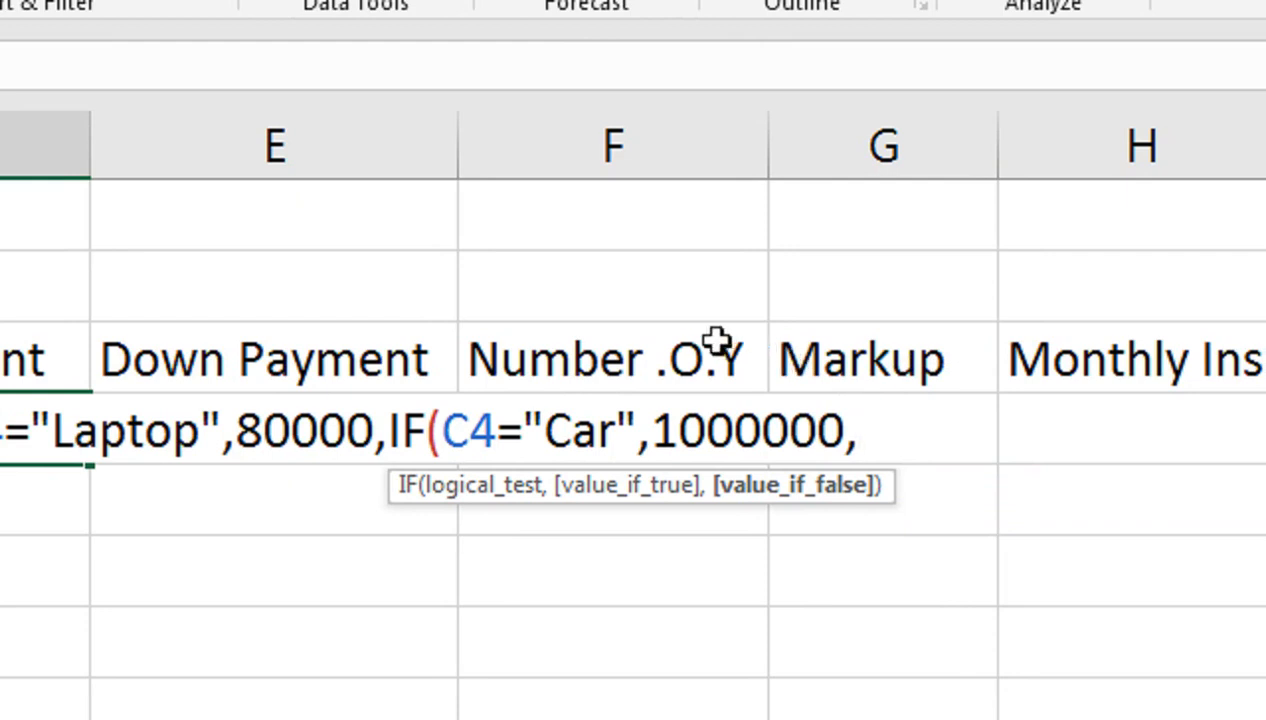
{"action": "type", "text": "\"\")"}
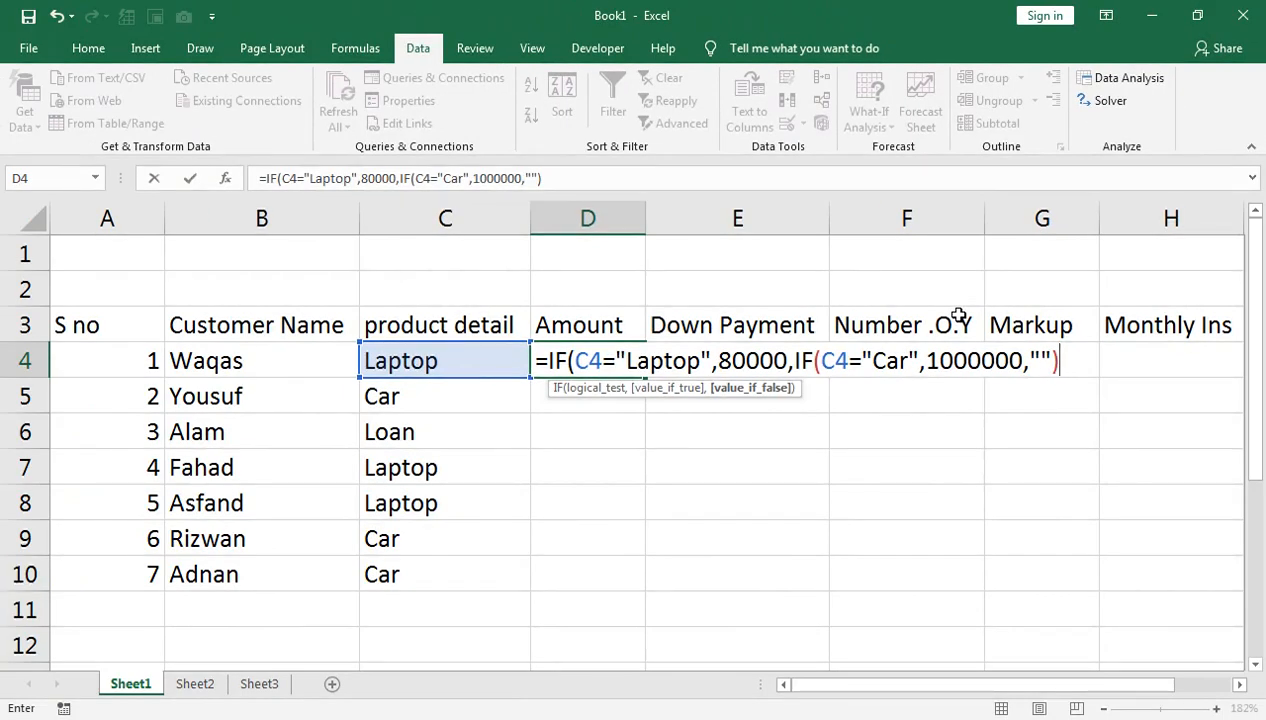
{"action": "key", "text": "Return"}
{"action": "left_click", "coordinate": [587, 450]}
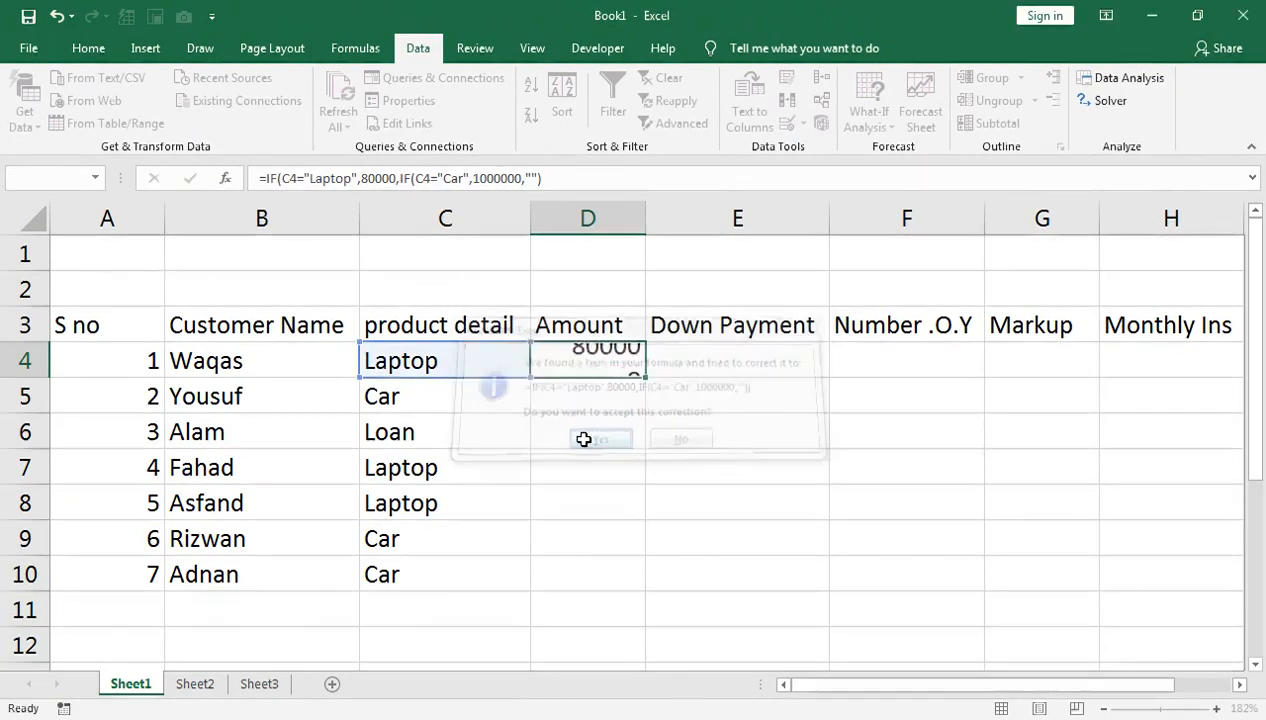
Fill the amount formula from D4 down through D10 and inspect the formulas in D6 and D4.
{"action": "left_click", "coordinate": [612, 358]}
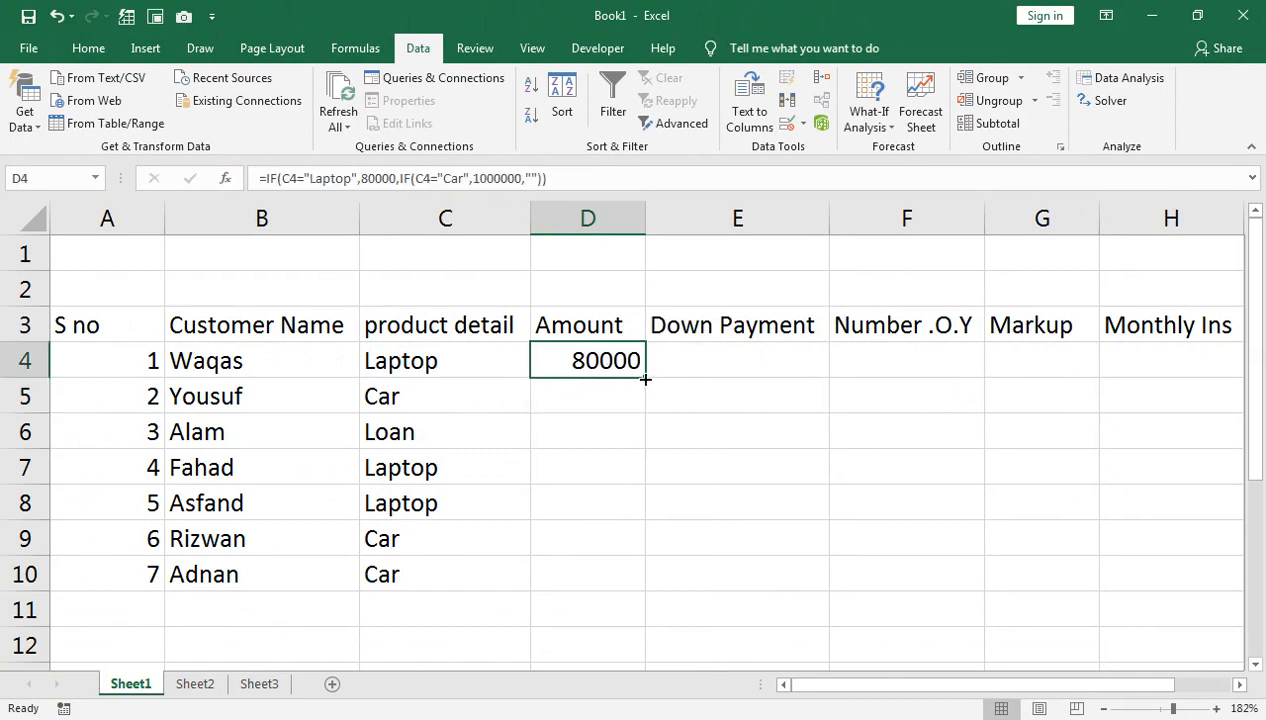
{"action": "left_click_drag", "start_coordinate": [645, 378], "coordinate": [641, 596]}
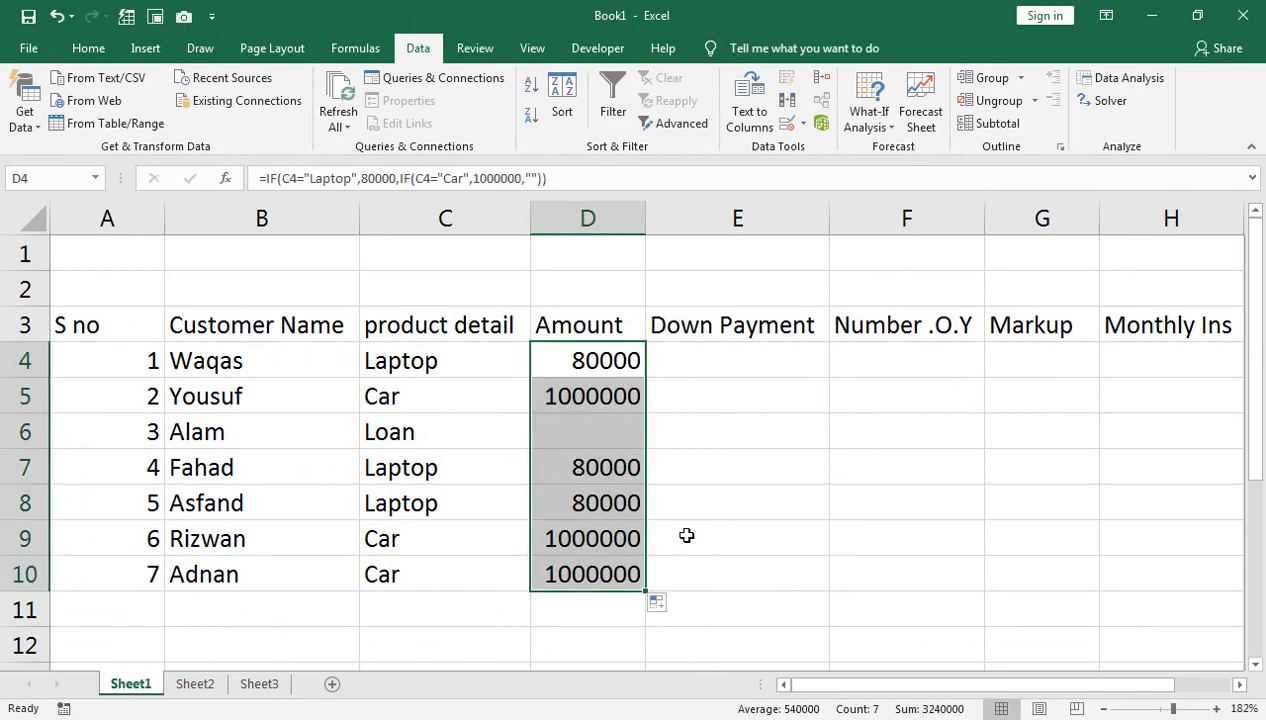
{"action": "left_click", "coordinate": [585, 434]}
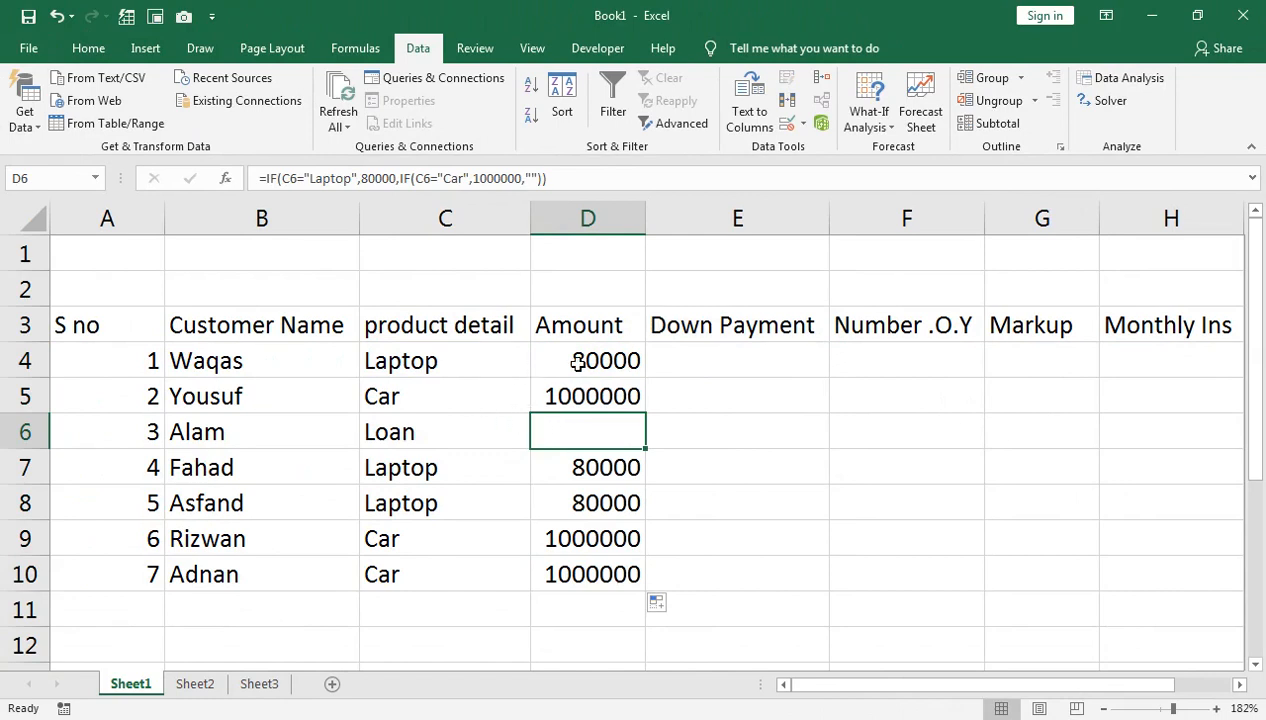
{"action": "double_click", "coordinate": [547, 371]}
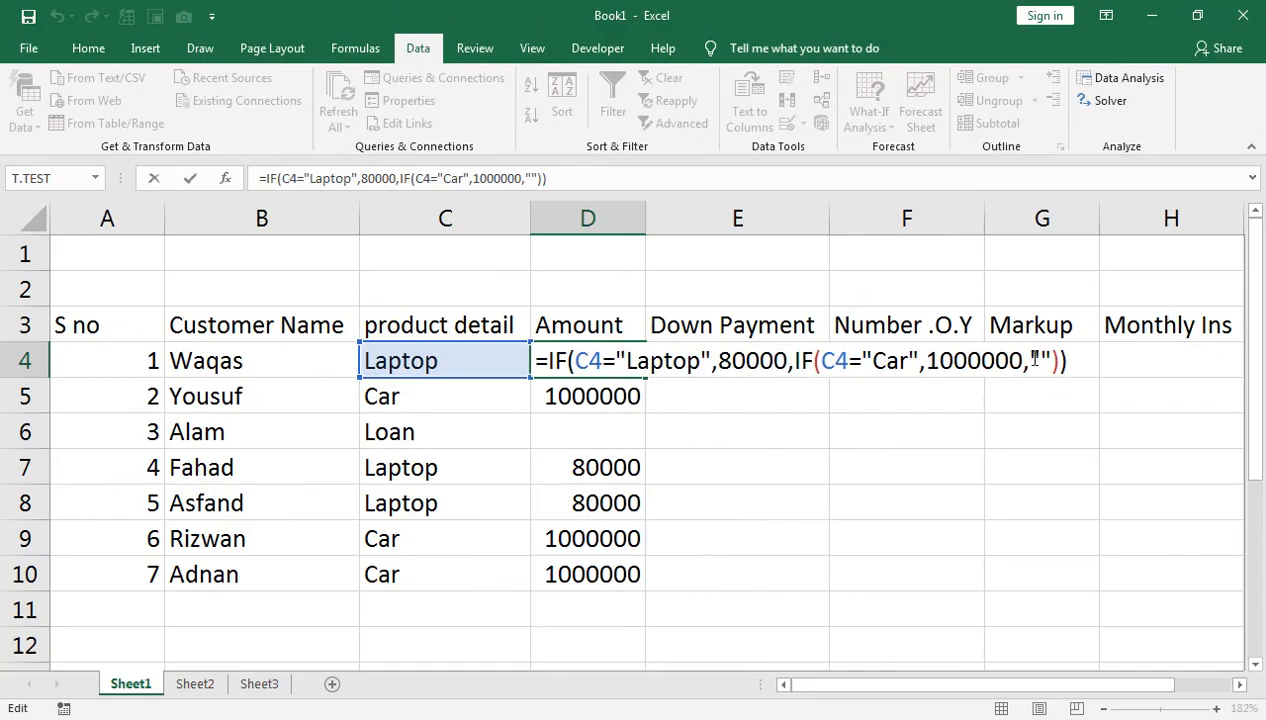
{"action": "key", "text": "Return"}
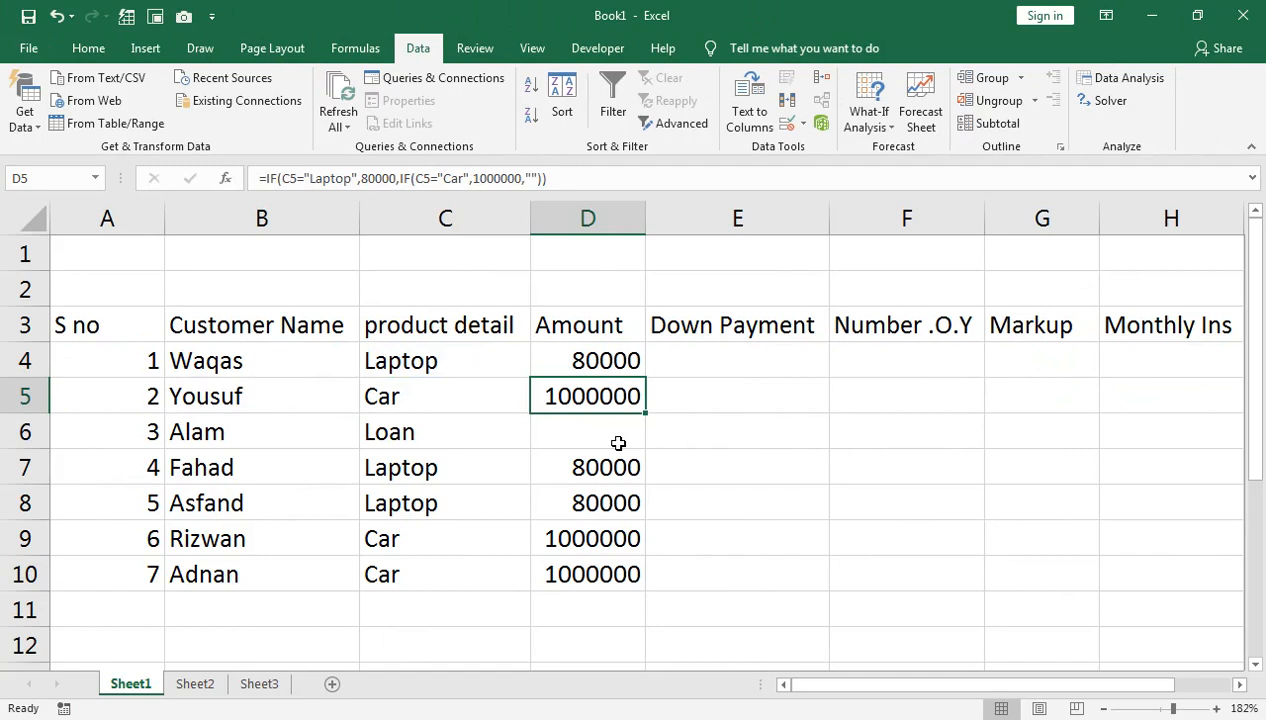
Enter 500000 as the Loan row's amount in cell D6, replacing its formula.
{"action": "left_click", "coordinate": [688, 379]}
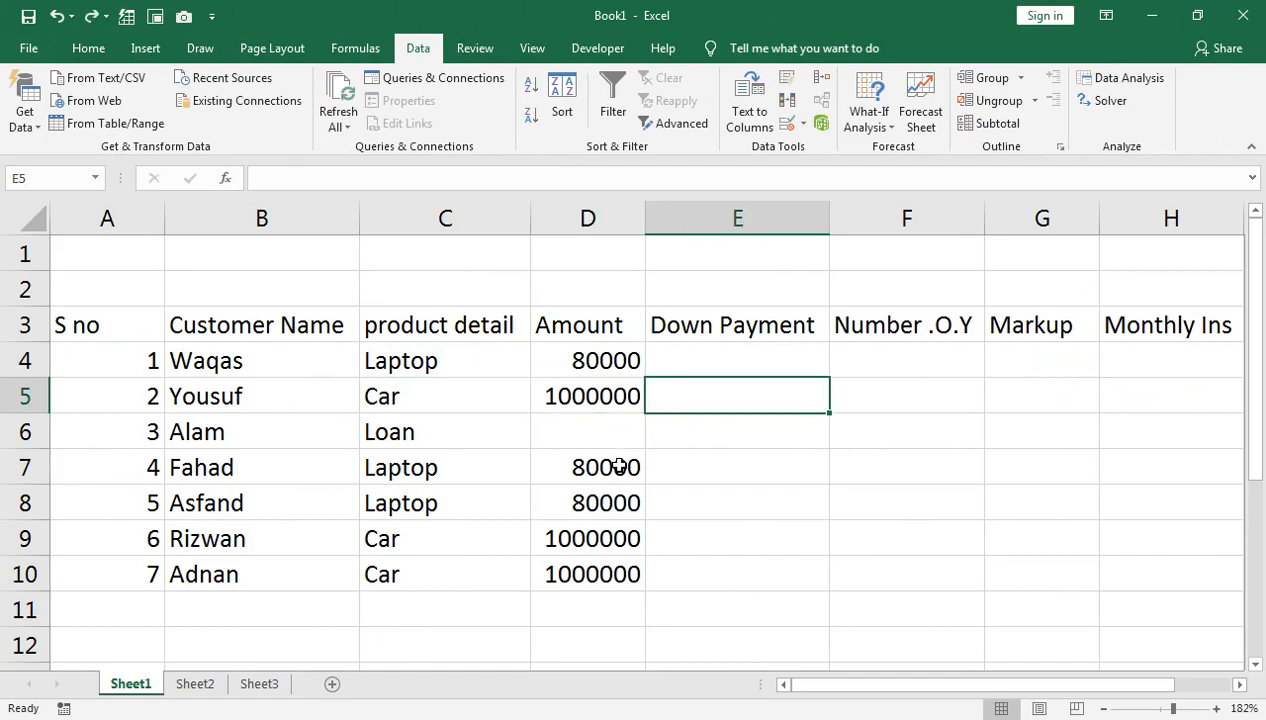
{"action": "left_click", "coordinate": [608, 437]}
{"action": "type", "text": "500000"}
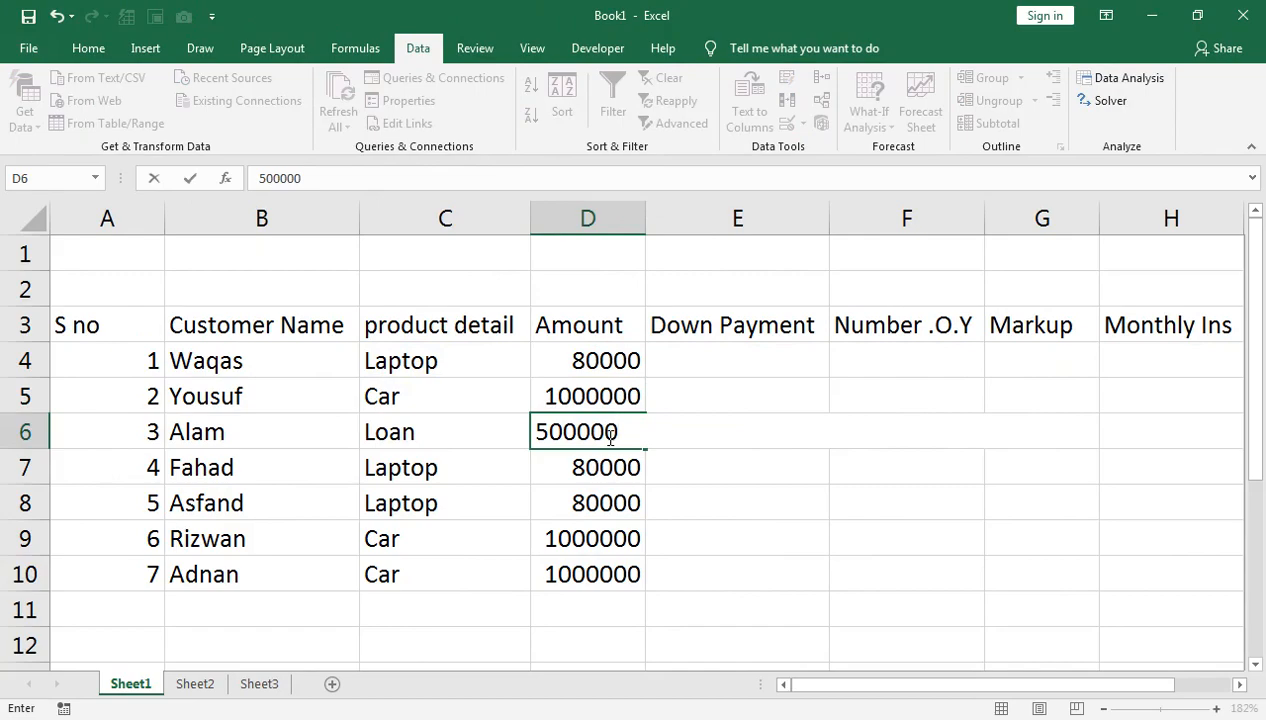
{"action": "key", "text": "Return"}
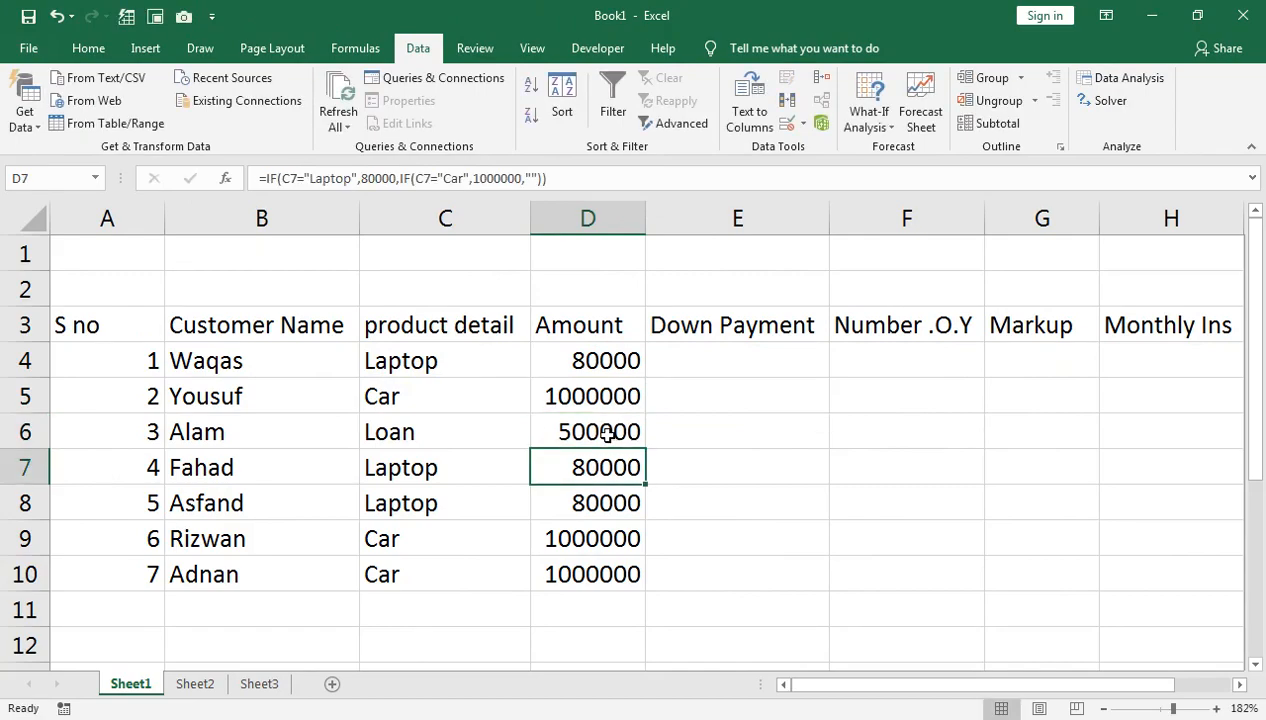
{"action": "left_click", "coordinate": [607, 435]}
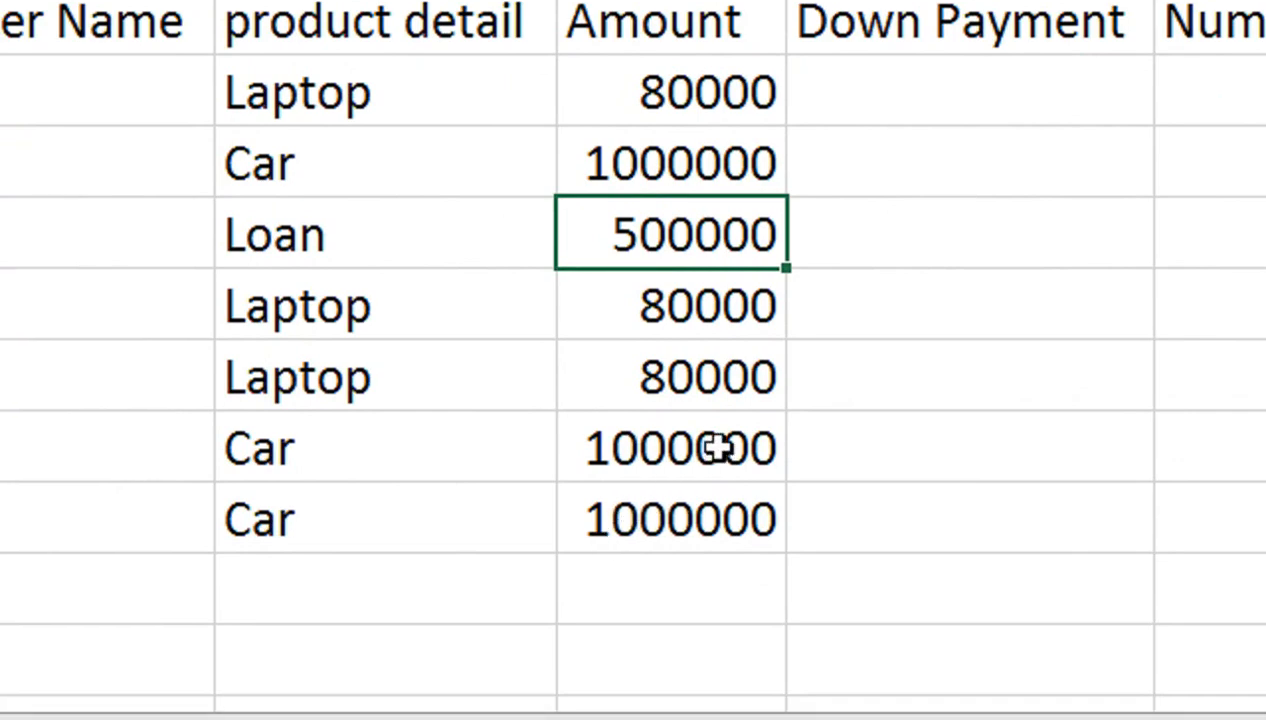
Enter the first two down payments: 10000 in E4 and 300000 in E5.
{"action": "left_click", "coordinate": [964, 104]}
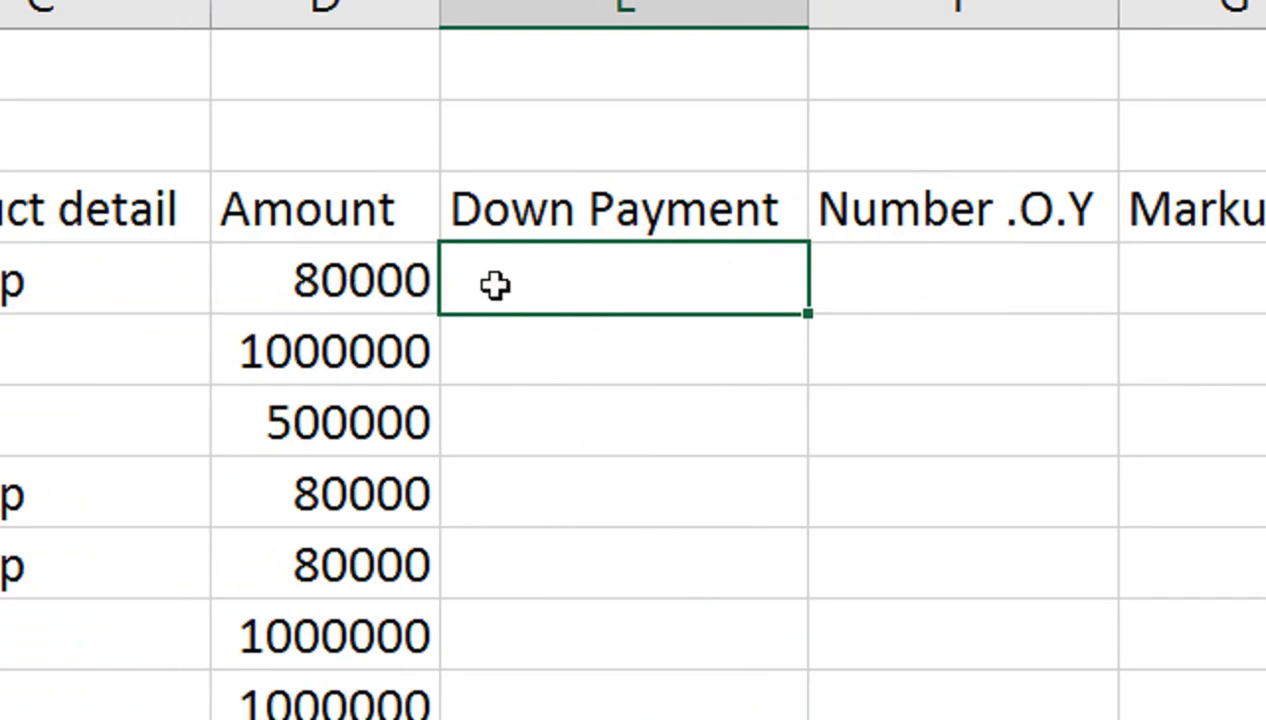
{"action": "type", "text": "10000"}
{"action": "key", "text": "Return"}
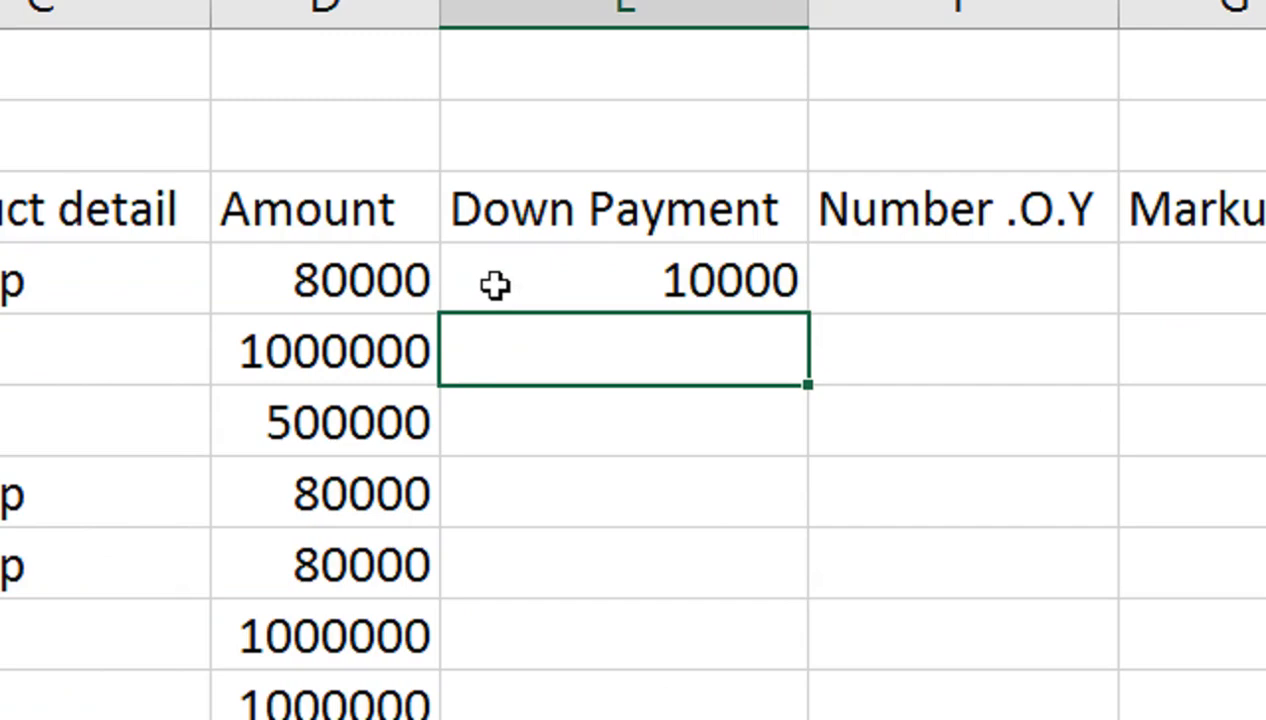
{"action": "type", "text": "300000"}
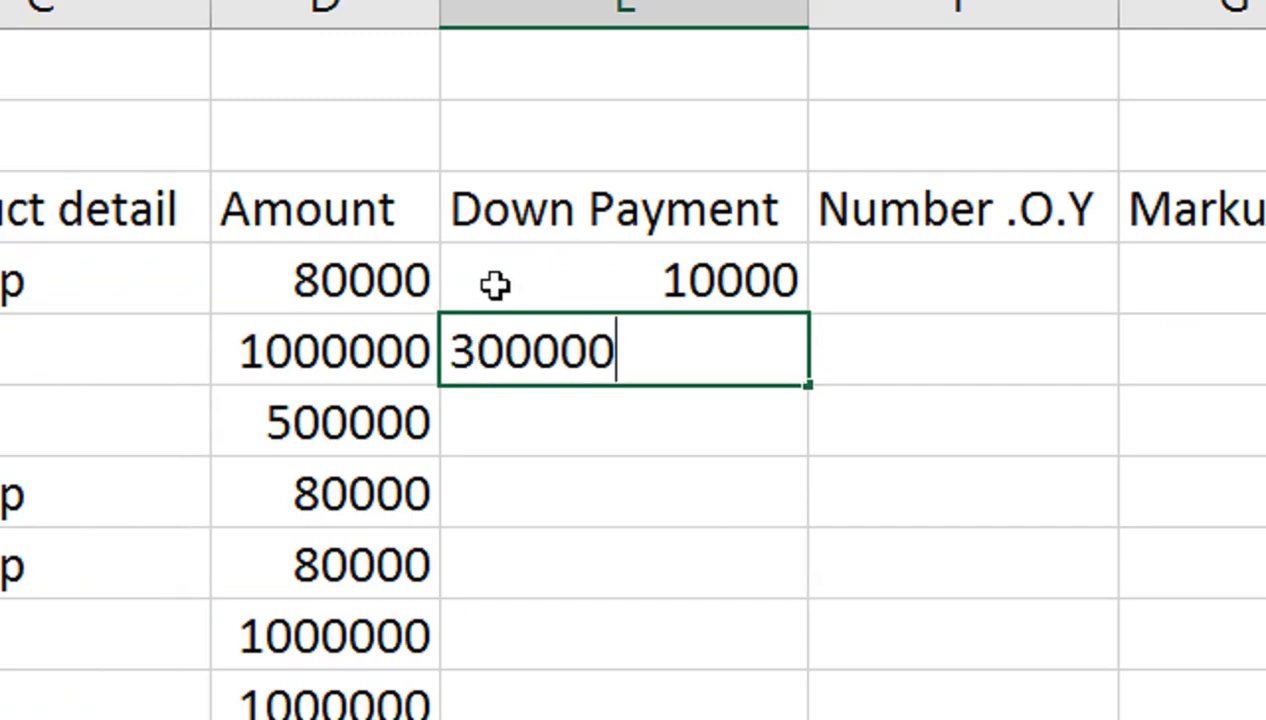
{"action": "key", "text": "Return"}
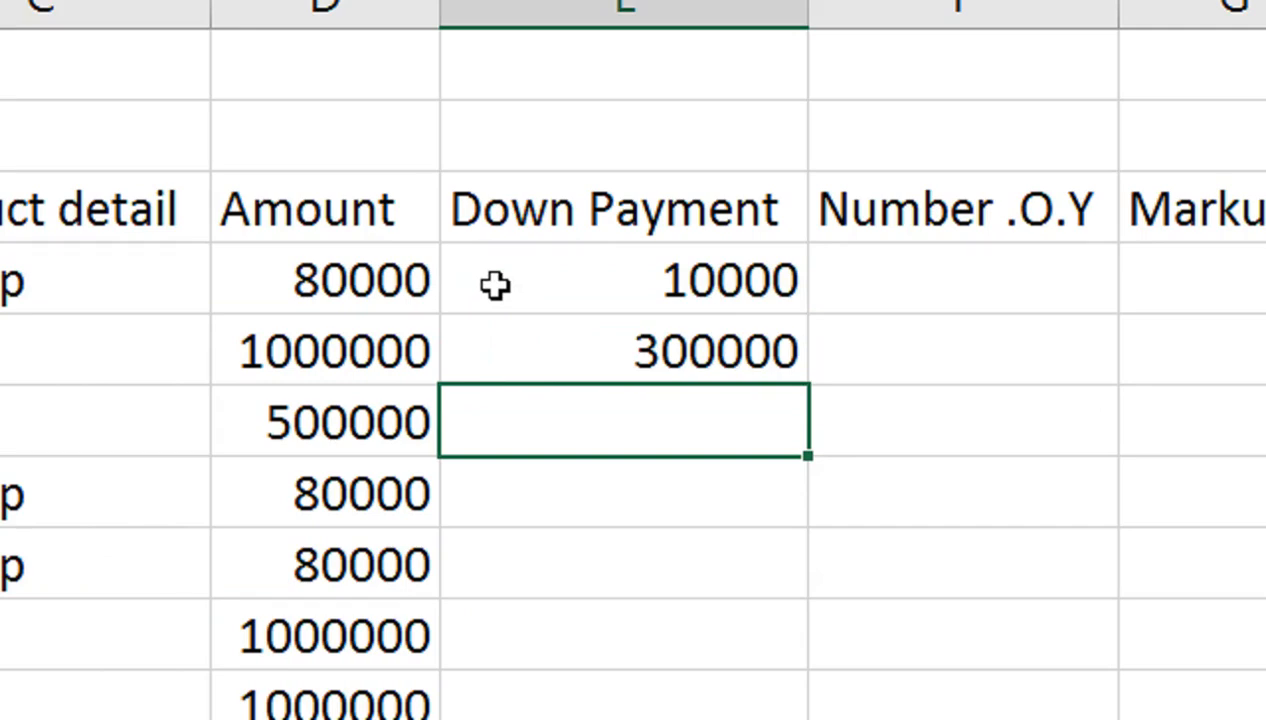
Leave the Loan row's down payment empty and enter 20000 in E7 and 15000 in E8.
{"action": "key", "text": "Return"}
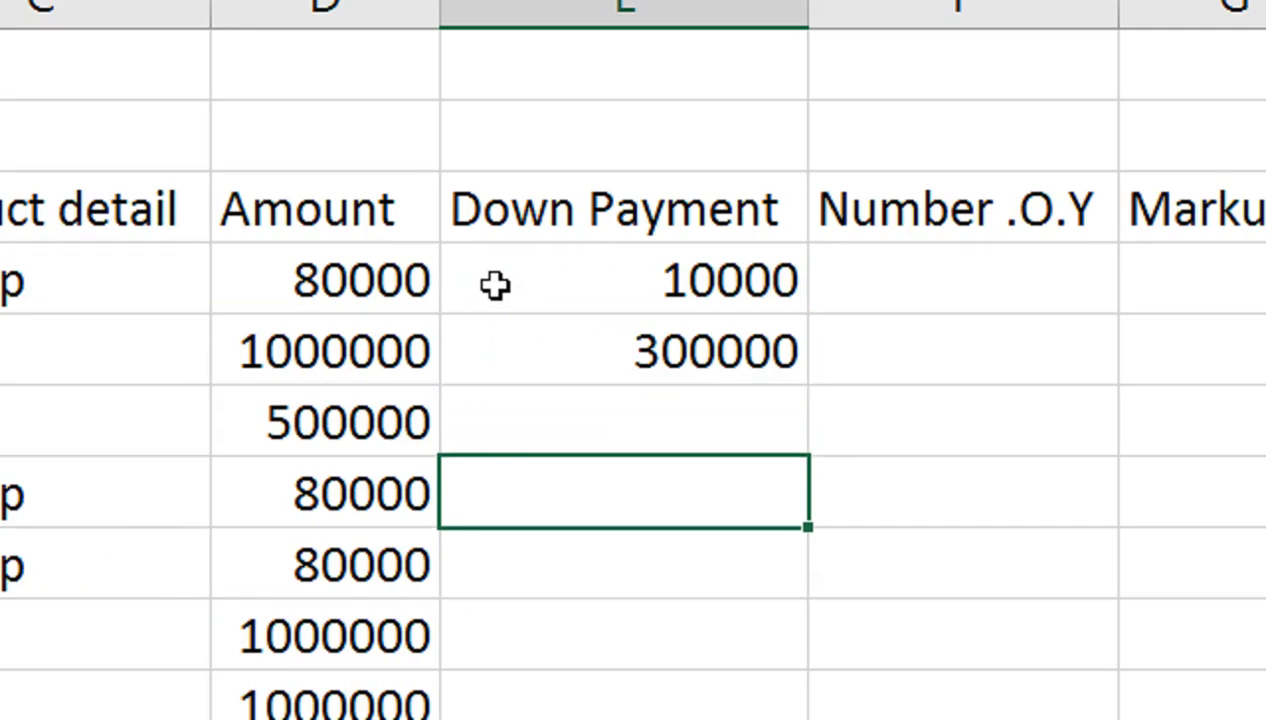
{"action": "type", "text": "2"}
{"action": "type", "text": "0000"}
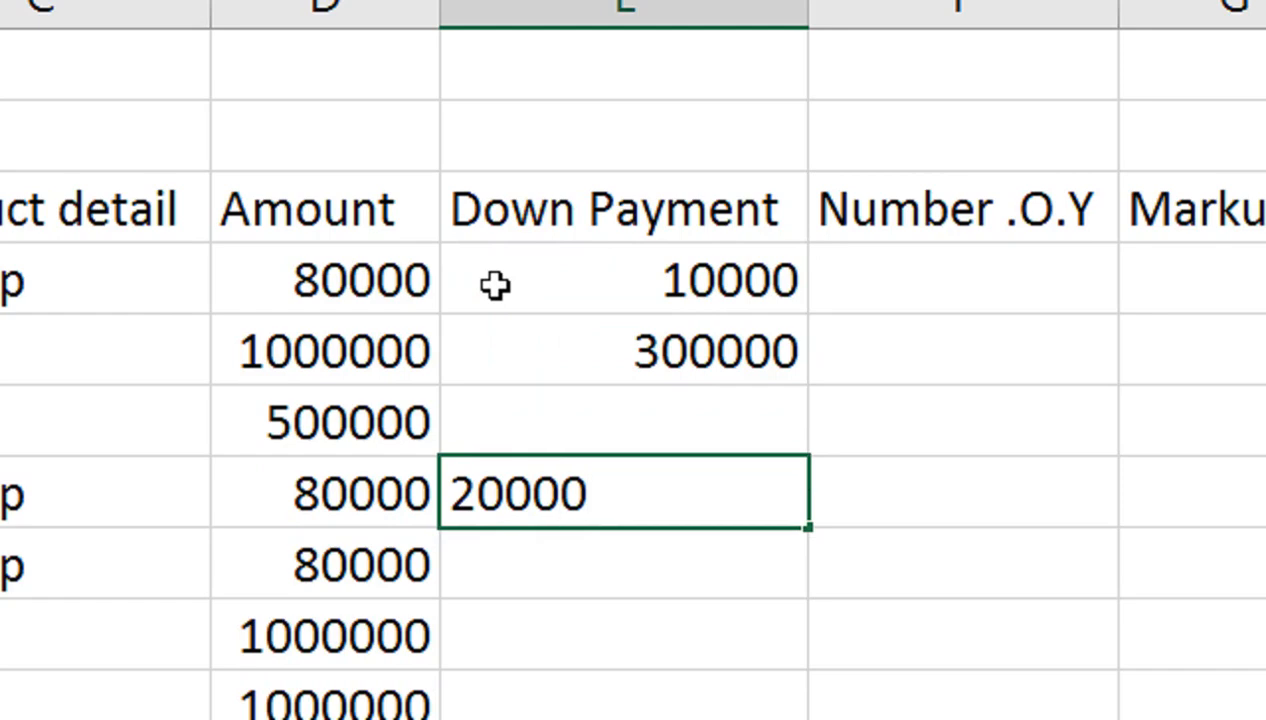
{"action": "key", "text": "Return"}
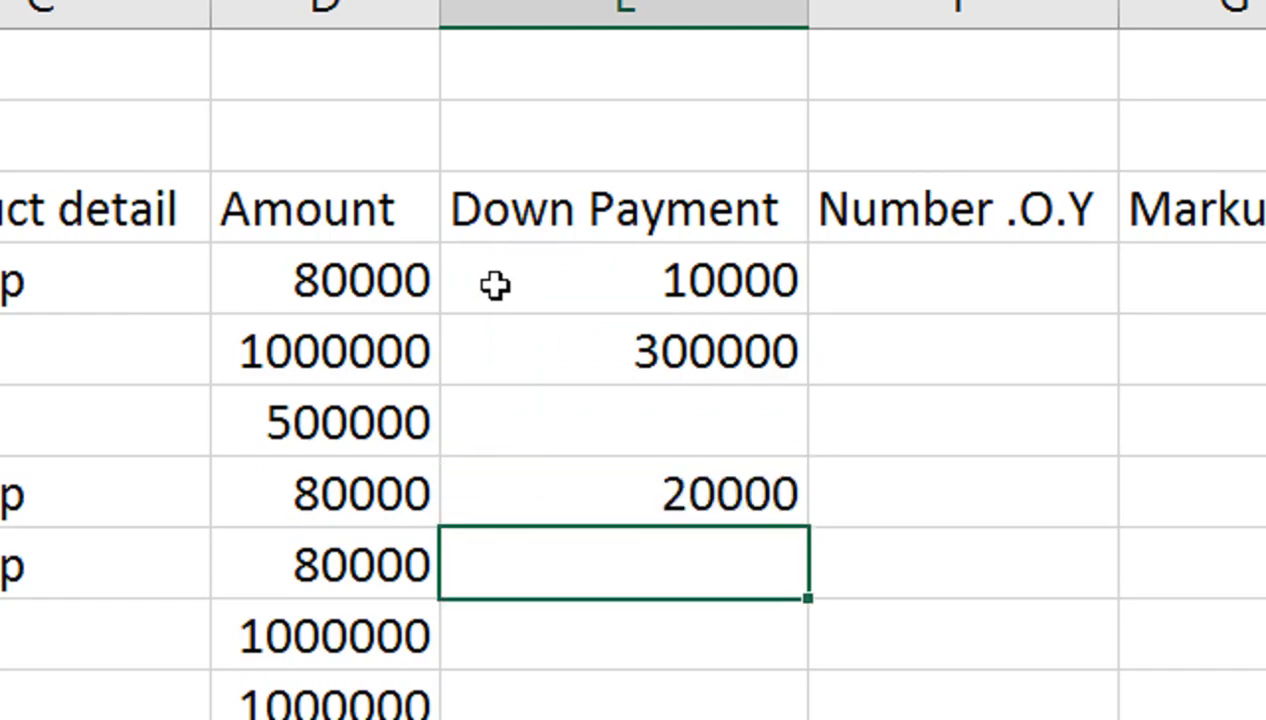
{"action": "type", "text": "150000"}
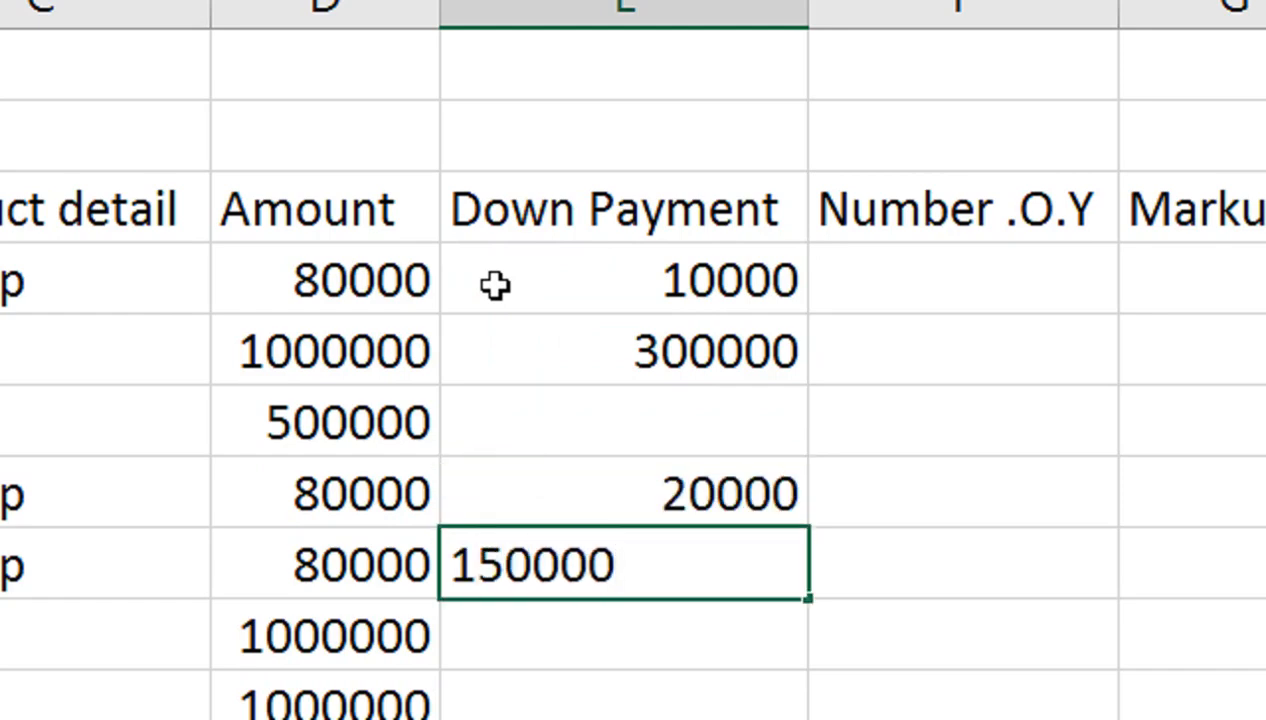
{"action": "key", "text": "BackSpace"}
{"action": "key", "text": "Return"}
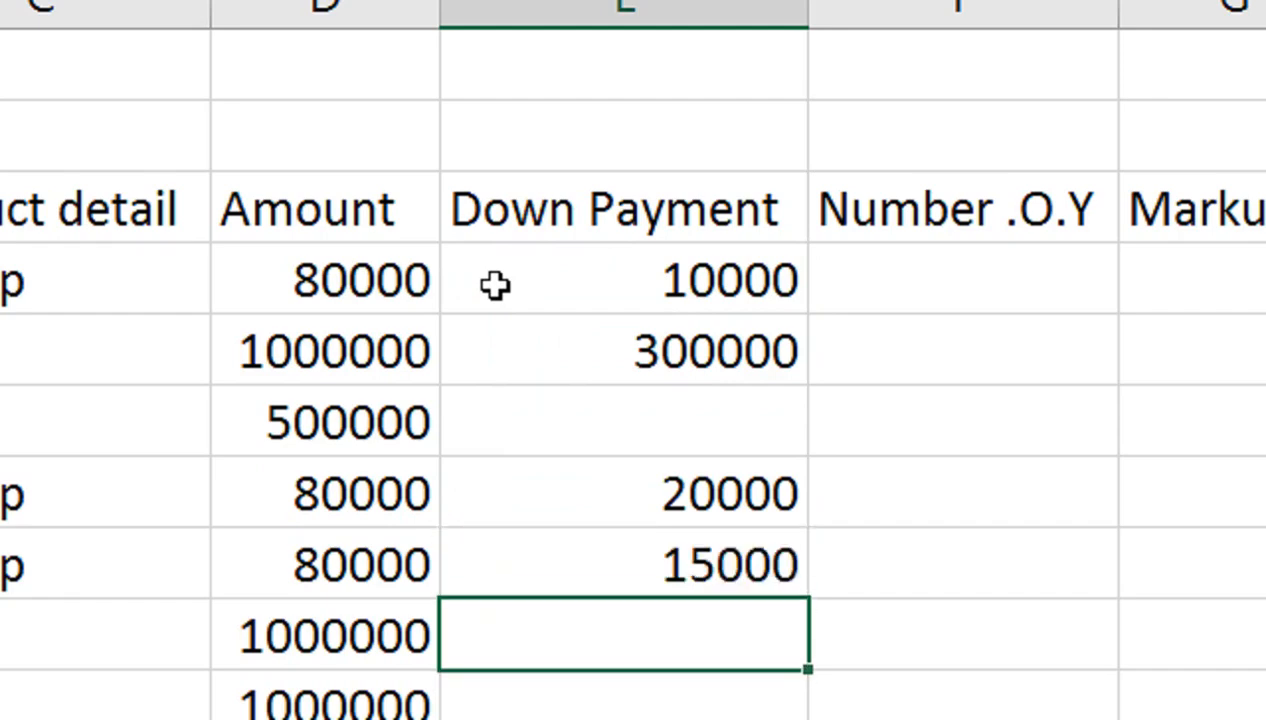
Enter the down payments for the last two Car rows: 200000 in E9 and 100000 in E10.
{"action": "type", "text": "200000"}
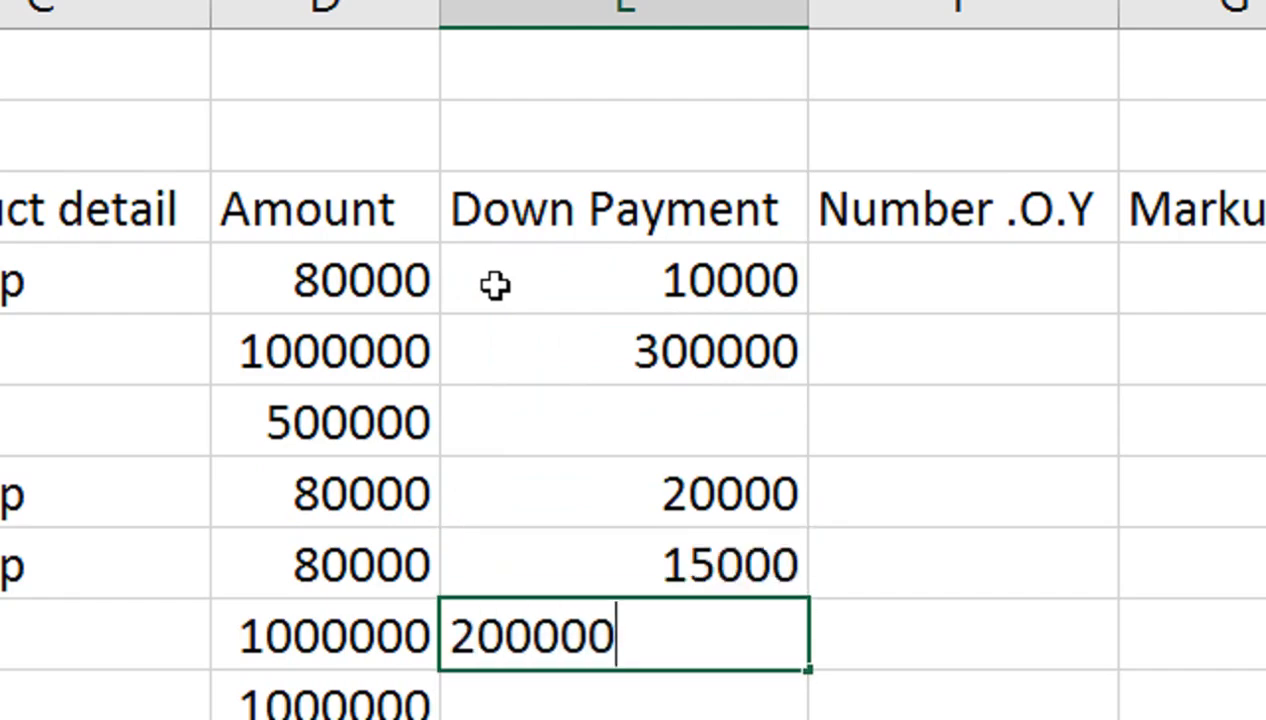
{"action": "key", "text": "Return"}
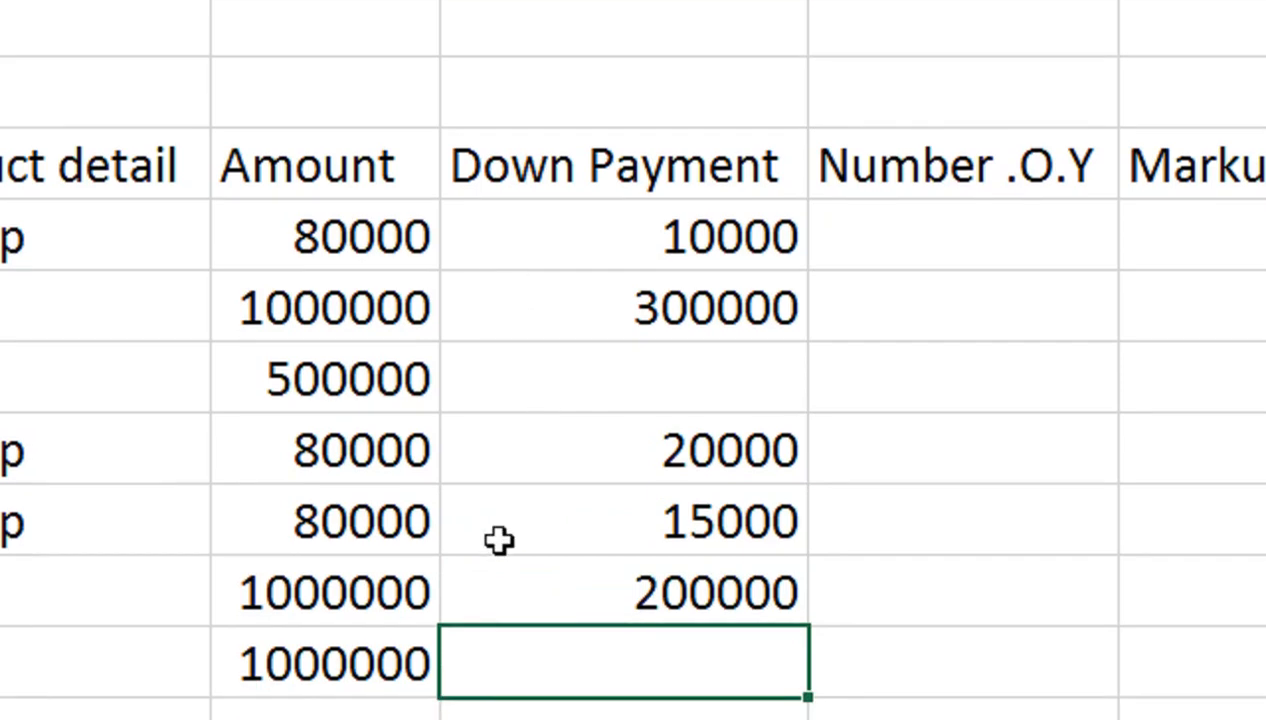
{"action": "type", "text": "100000"}
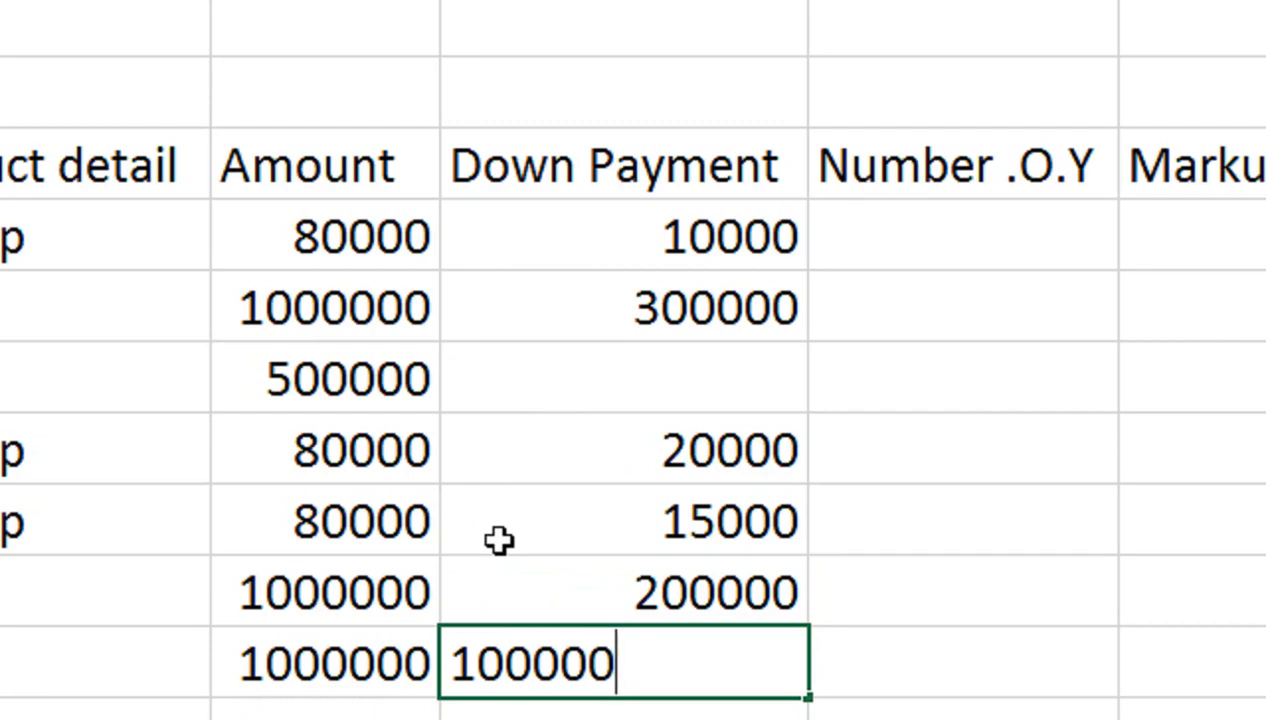
{"action": "key", "text": "Return"}
Enter the number of years for the first two customers: 3 in F4 and 4 in F5.
{"action": "key", "text": "Up"}
{"action": "key", "text": "Up"}
{"action": "key", "text": "Up"}
{"action": "key", "text": "Up"}
{"action": "key", "text": "Up"}
{"action": "key", "text": "Up"}
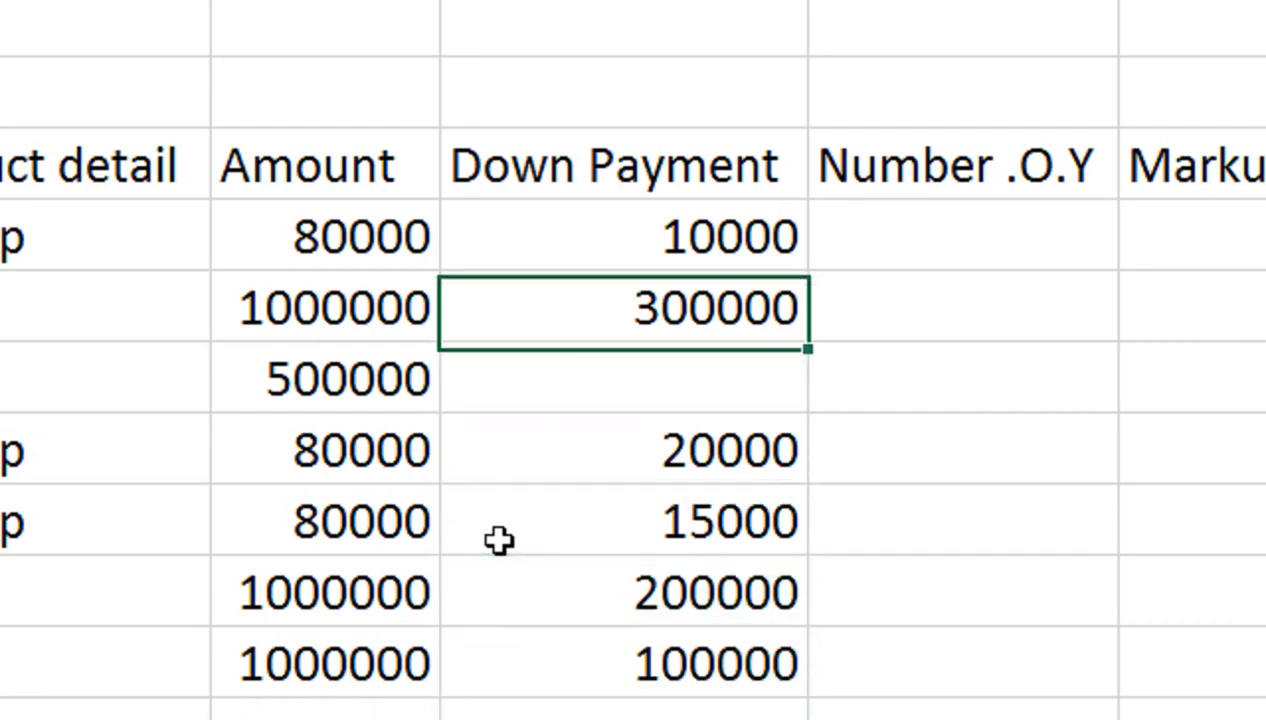
{"action": "key", "text": "Up"}
{"action": "key", "text": "Right"}
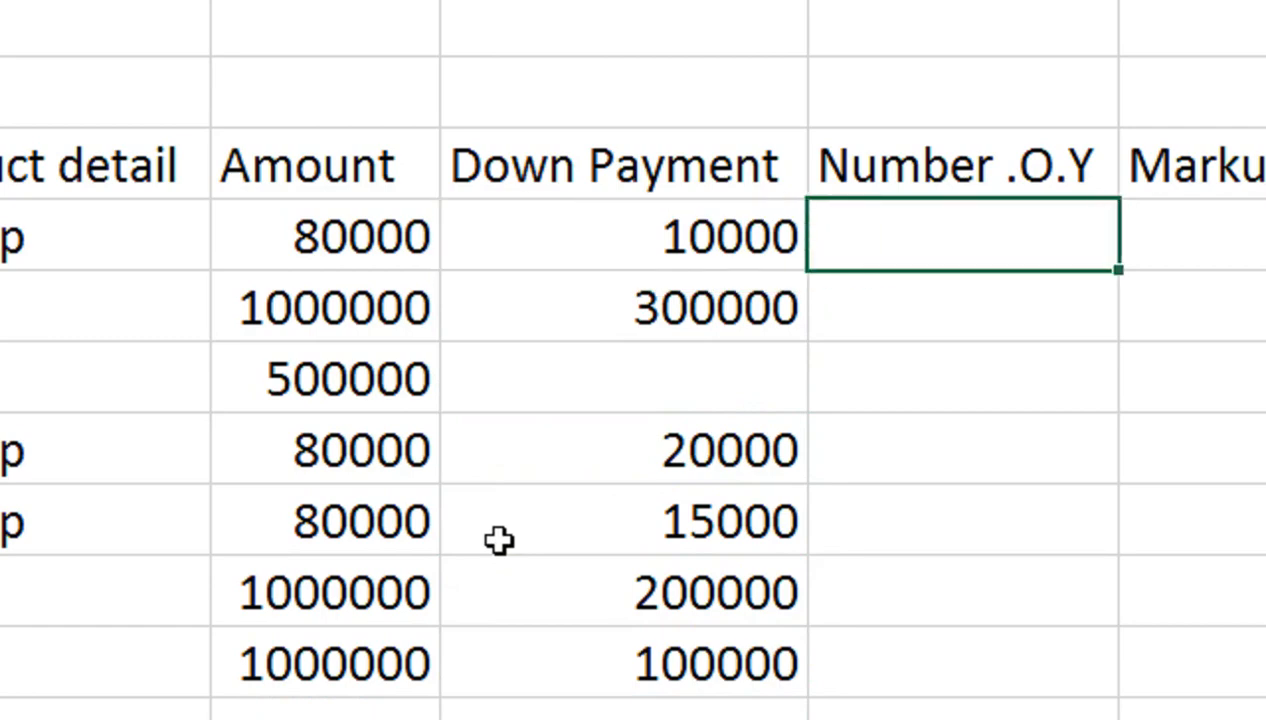
{"action": "type", "text": "3"}
{"action": "key", "text": "Return"}
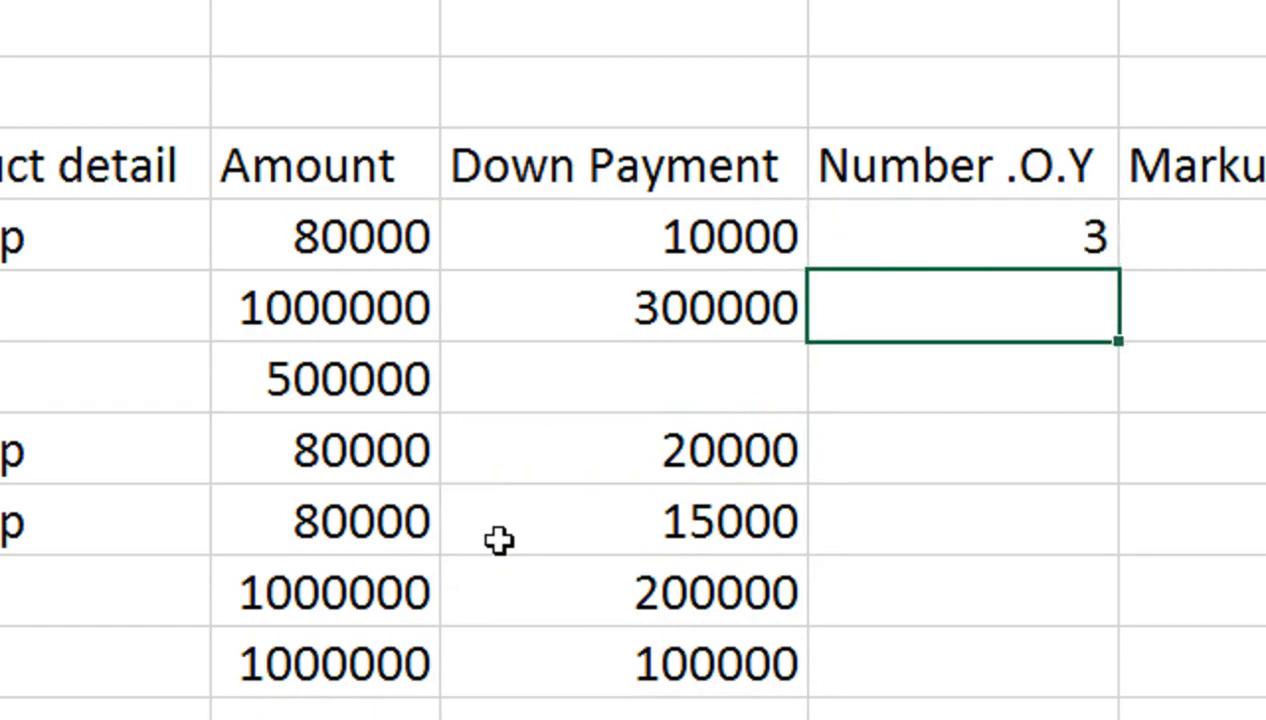
{"action": "type", "text": "4"}
{"action": "key", "text": "Return"}
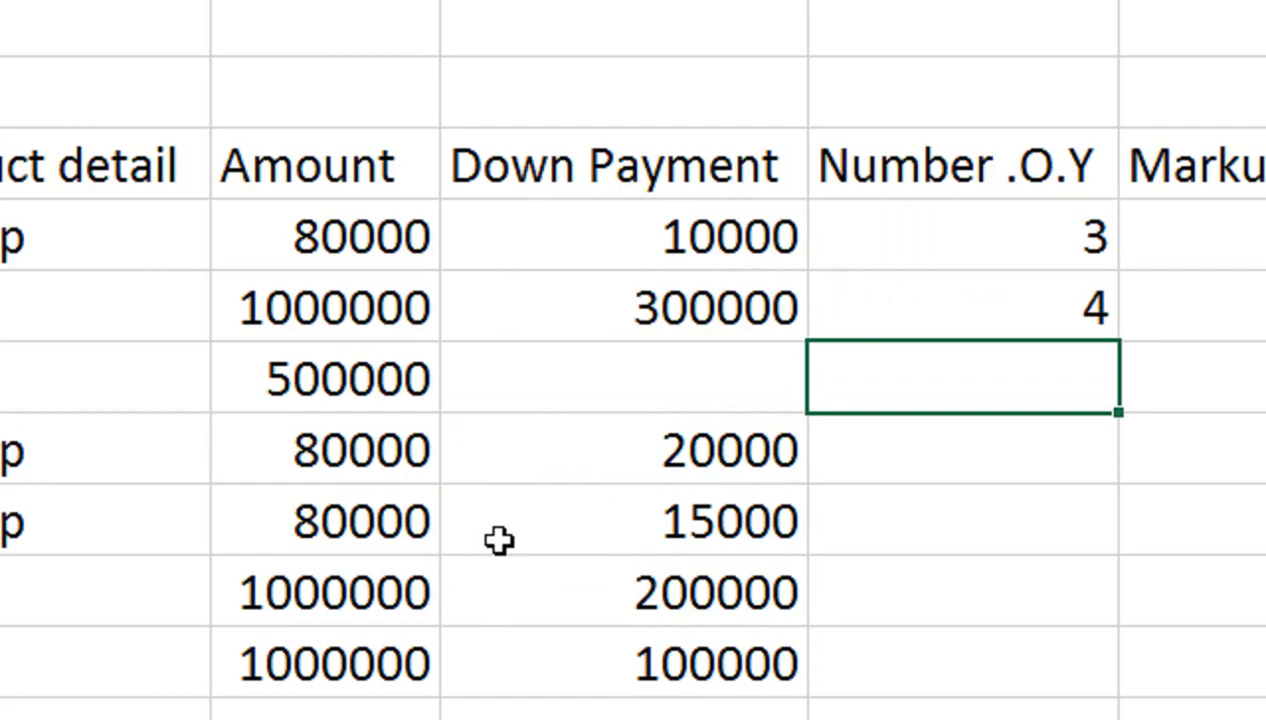
Enter the number of years for the Loan row and the Laptop row below it: 5 in F6 and 2 in F7.
{"action": "type", "text": "5"}
{"action": "key", "text": "Return"}
{"action": "type", "text": "00"}
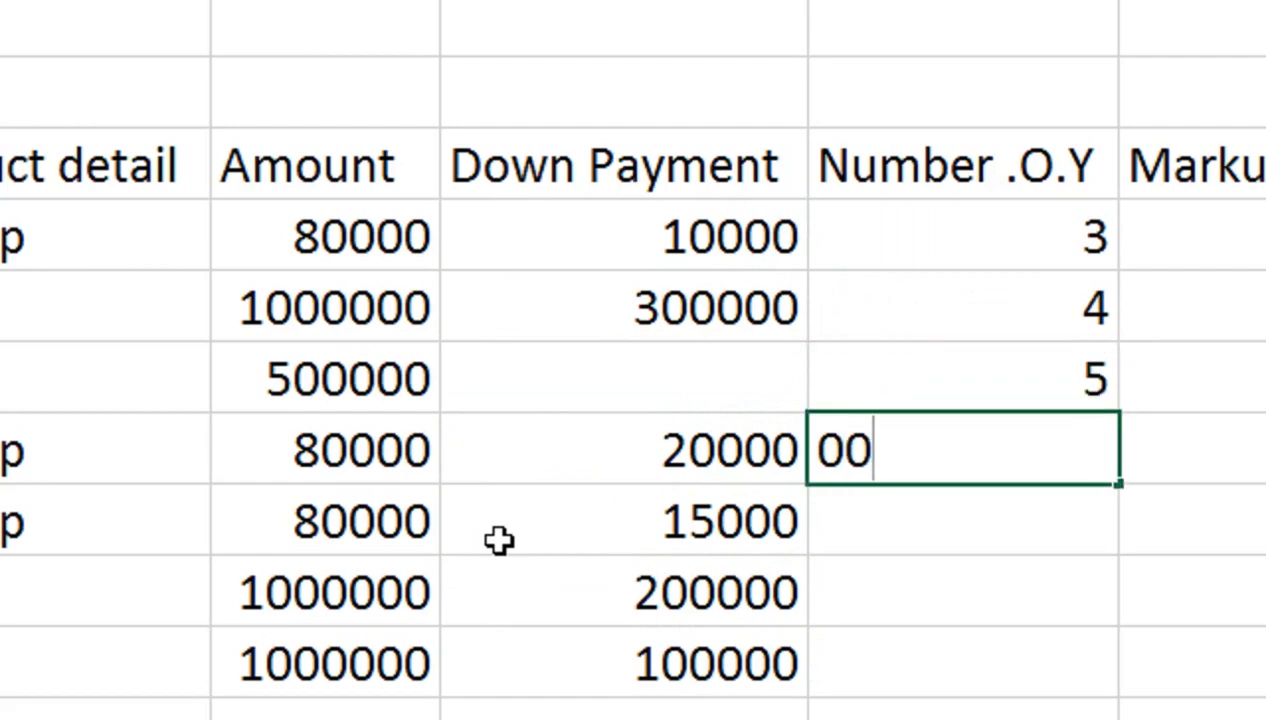
{"action": "key", "text": "BackSpace"}
{"action": "key", "text": "BackSpace"}
{"action": "type", "text": "2"}
{"action": "key", "text": "Return"}
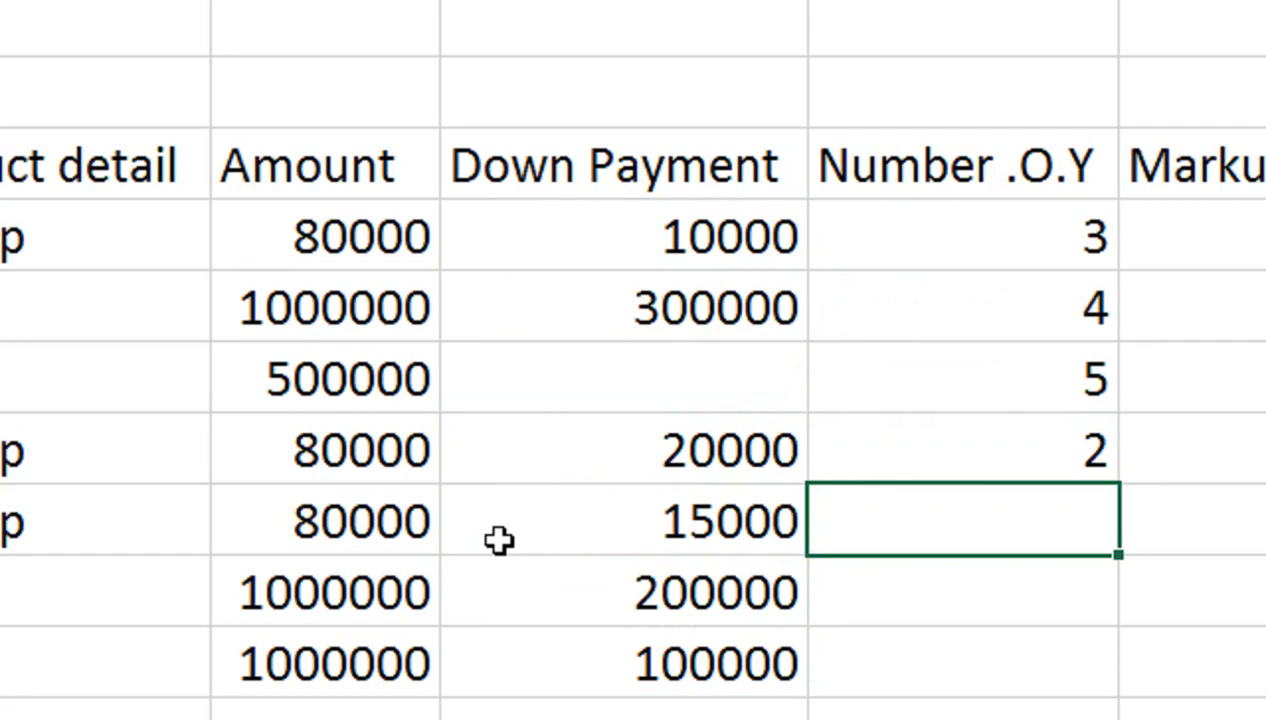
Enter the number of years for the last three customers: 2 in F8, 4 in F9 and 5 in F10.
{"action": "type", "text": "2"}
{"action": "key", "text": "Return"}
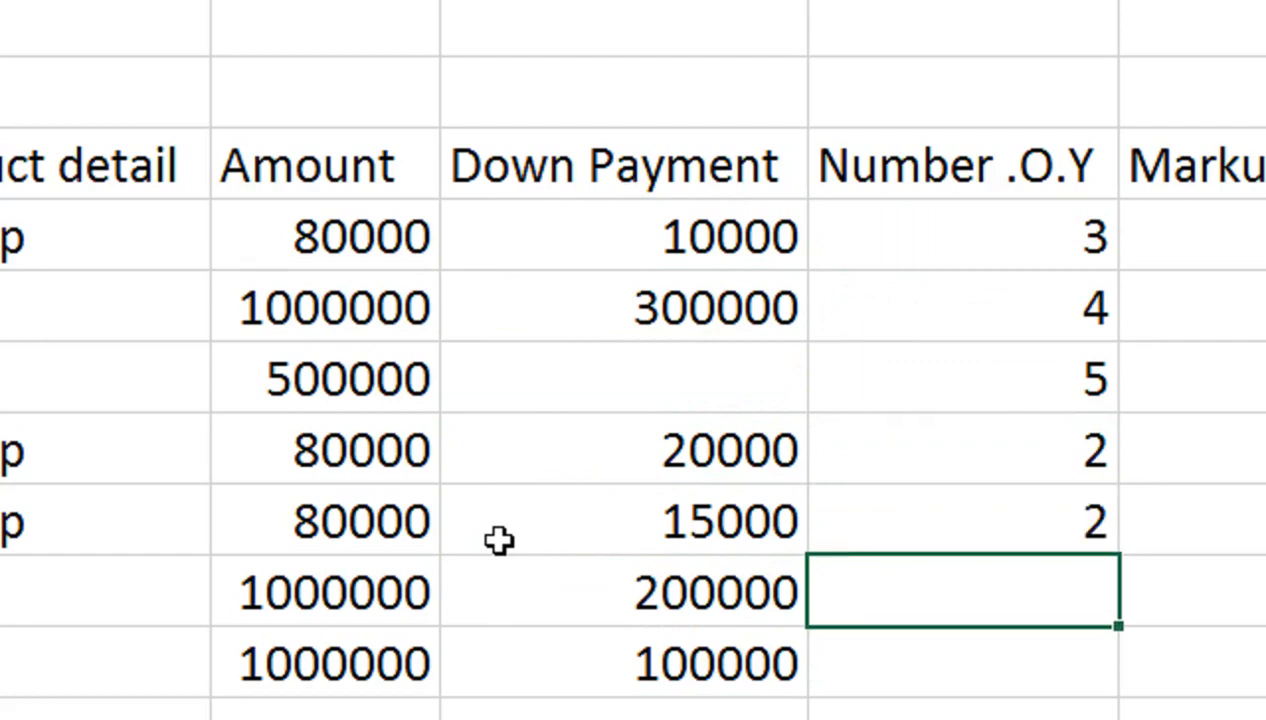
{"action": "type", "text": "4"}
{"action": "key", "text": "Return"}
{"action": "type", "text": "5"}
{"action": "key", "text": "Return"}
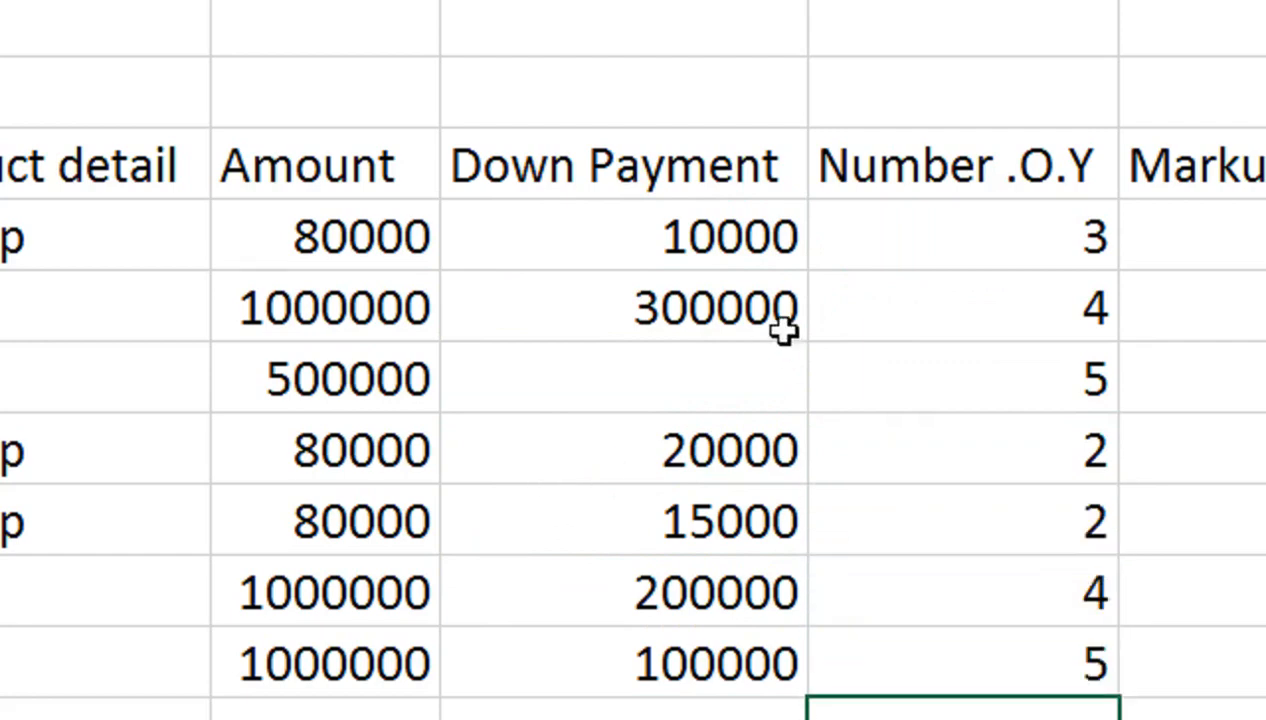
Center the number-of-years values in F4:F10 horizontally.
{"action": "left_click_drag", "start_coordinate": [882, 257], "coordinate": [868, 653]}
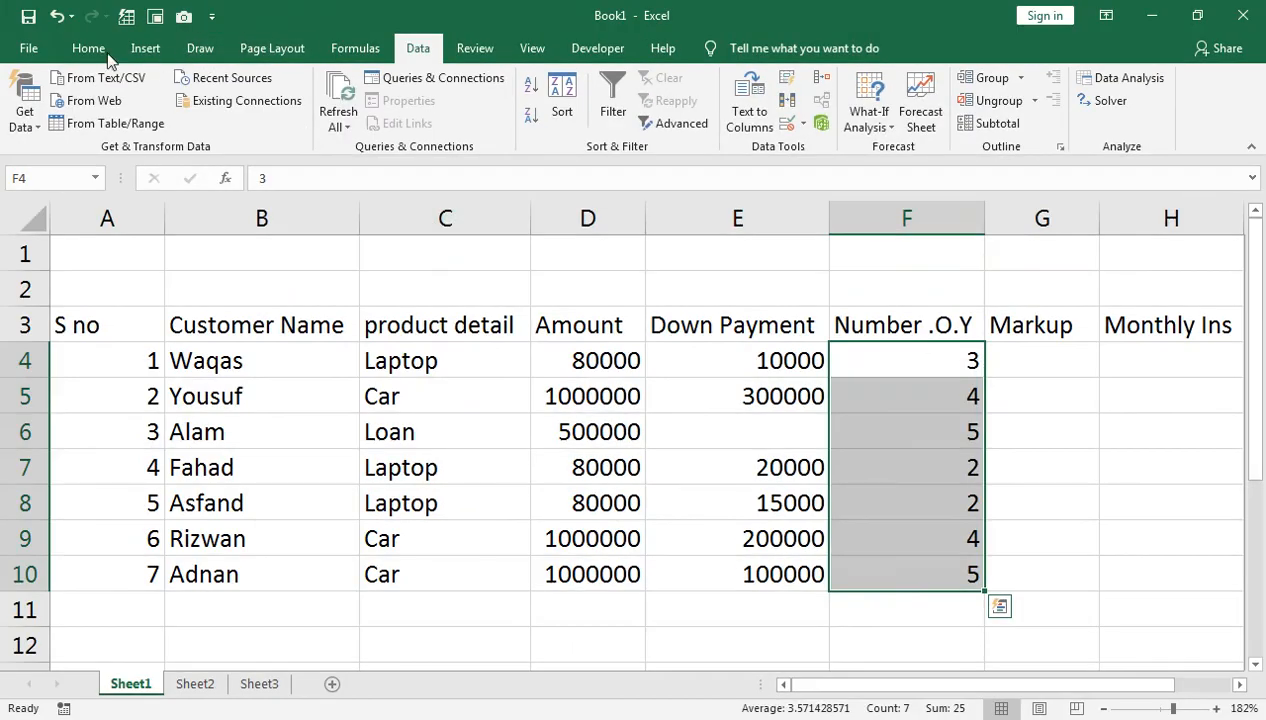
{"action": "left_click", "coordinate": [104, 54]}
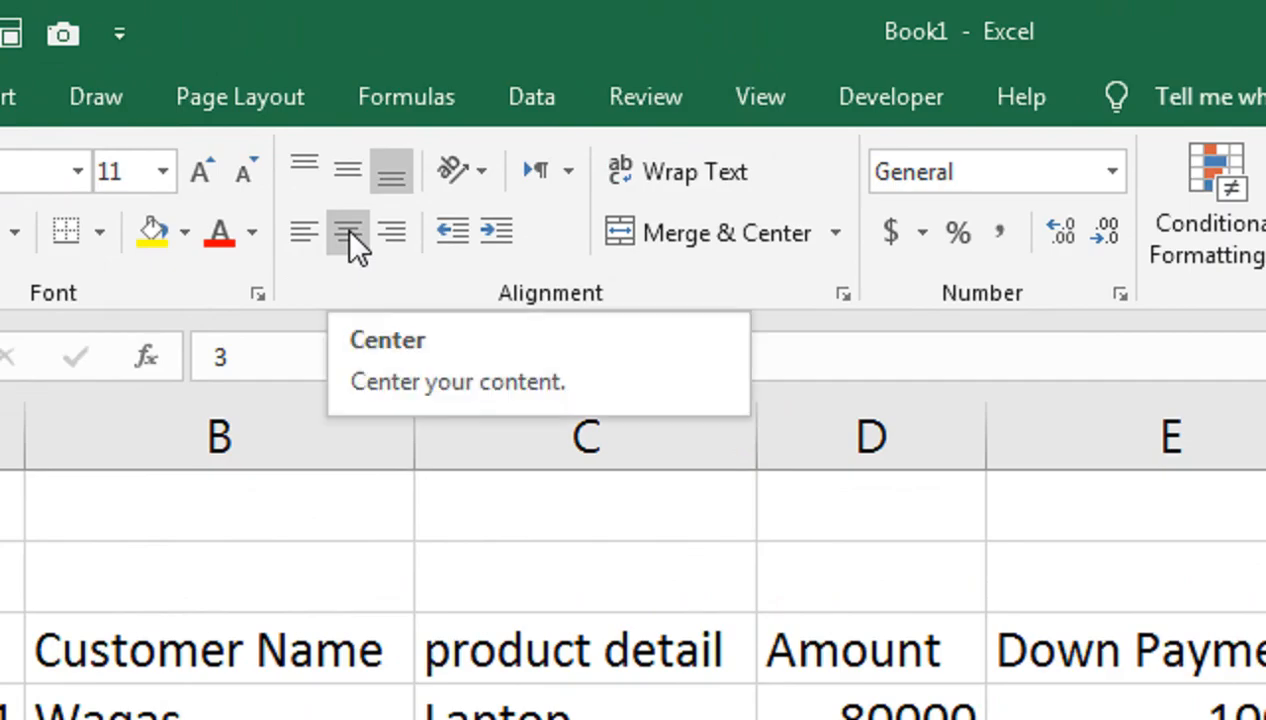
{"action": "left_click", "coordinate": [349, 234]}
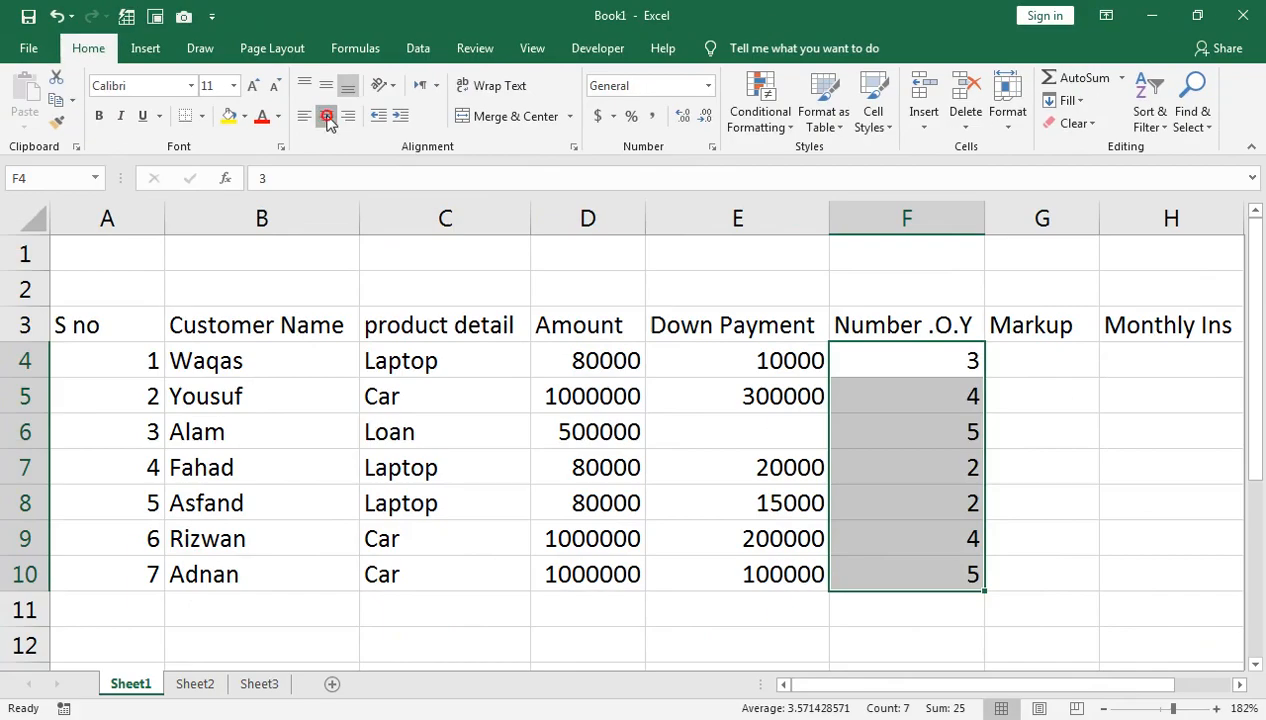
Enter the markup for the first three customers: 15% in G4, 25% in G5 and 12% in G6.
{"action": "left_click", "coordinate": [1003, 360]}
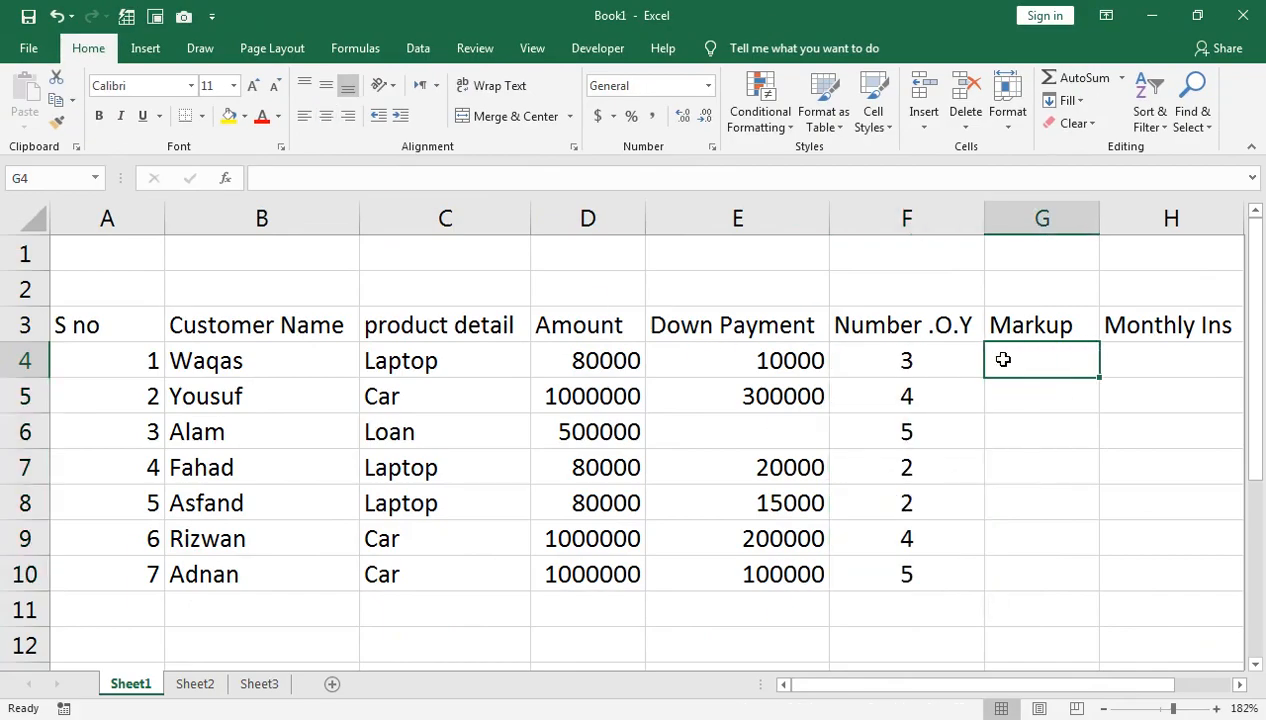
{"action": "type", "text": "15%"}
{"action": "key", "text": "Return"}
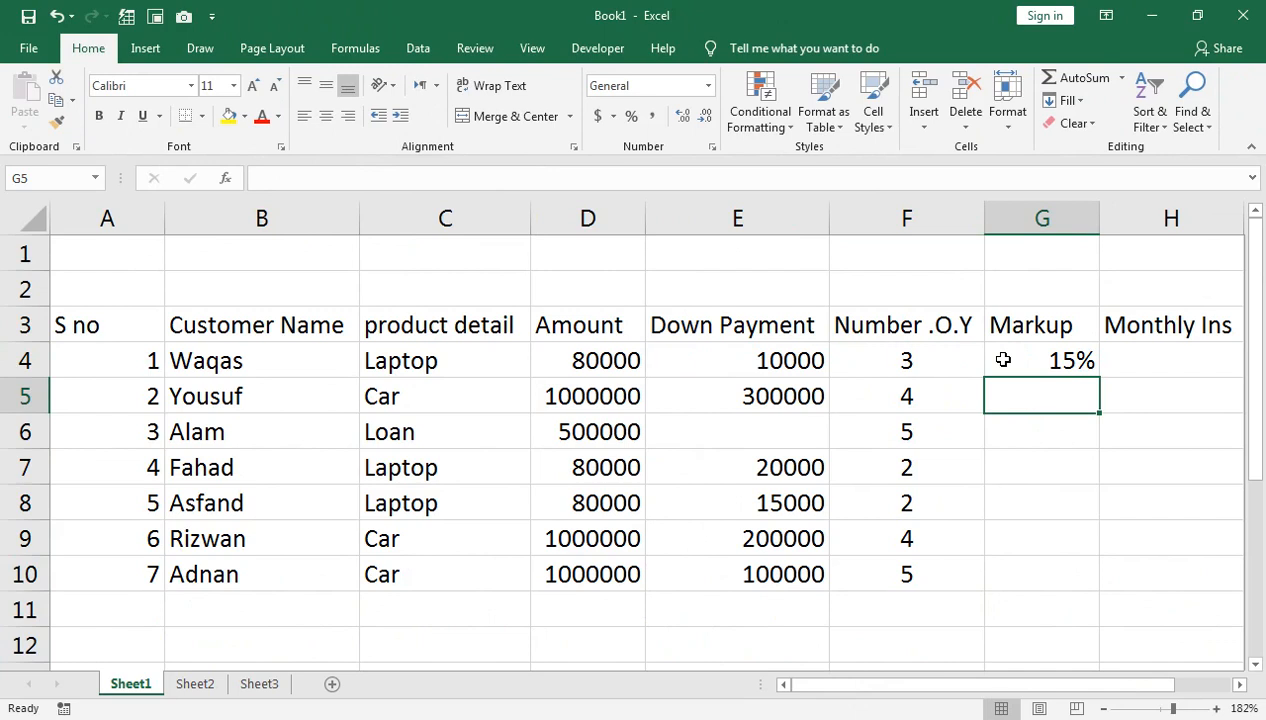
{"action": "type", "text": "25%"}
{"action": "key", "text": "Return"}
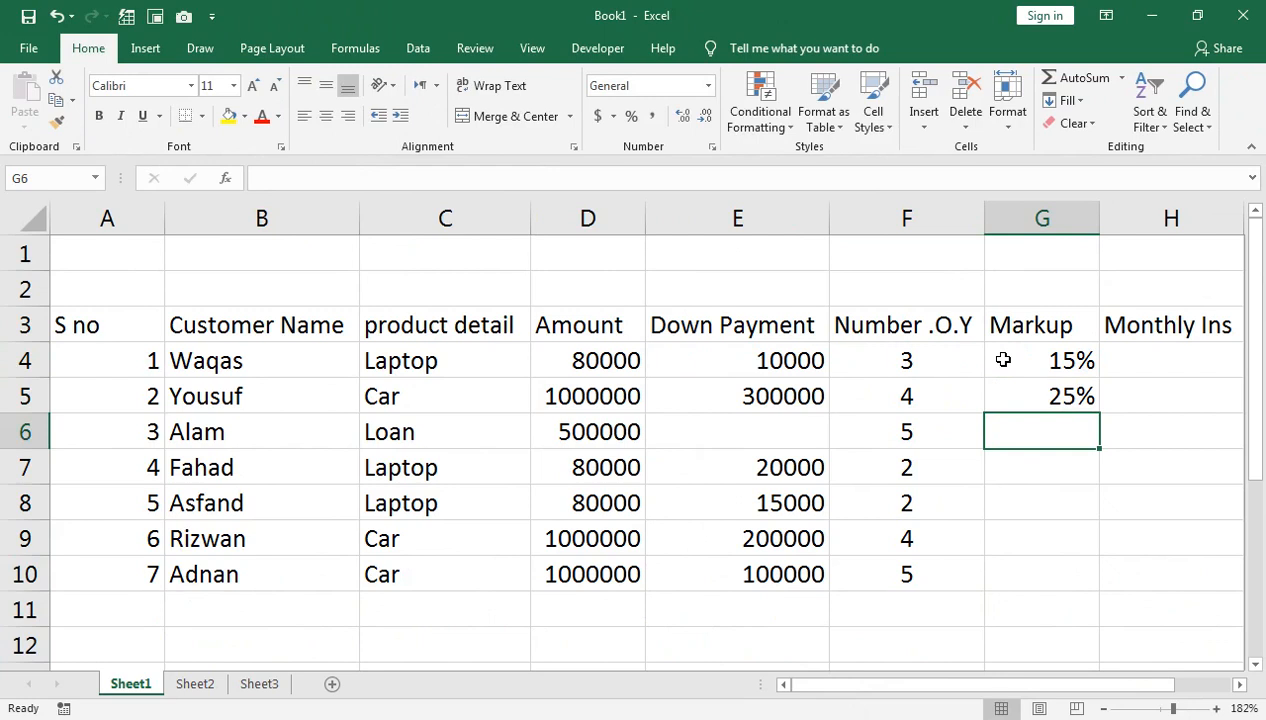
{"action": "type", "text": "12%"}
{"action": "key", "text": "Return"}
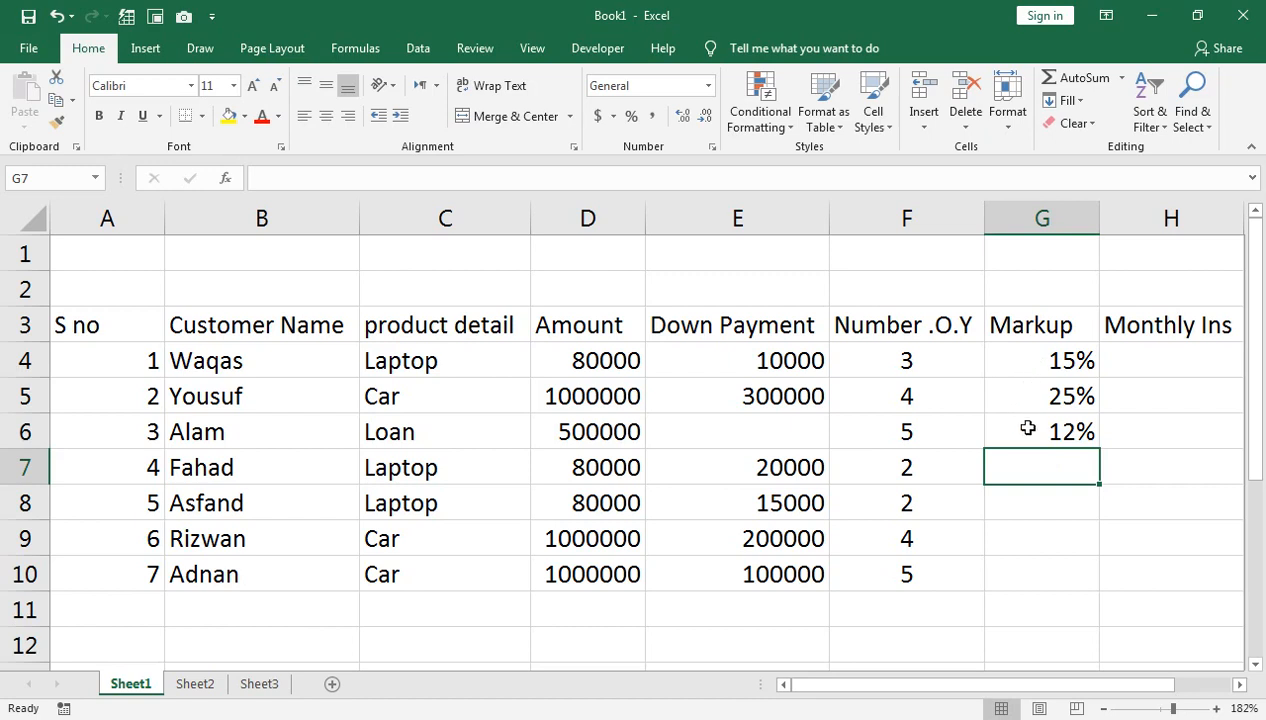
Enter the markup for the next two Laptop rows: 10% in G7 and 8% in G8.
{"action": "type", "text": "1"}
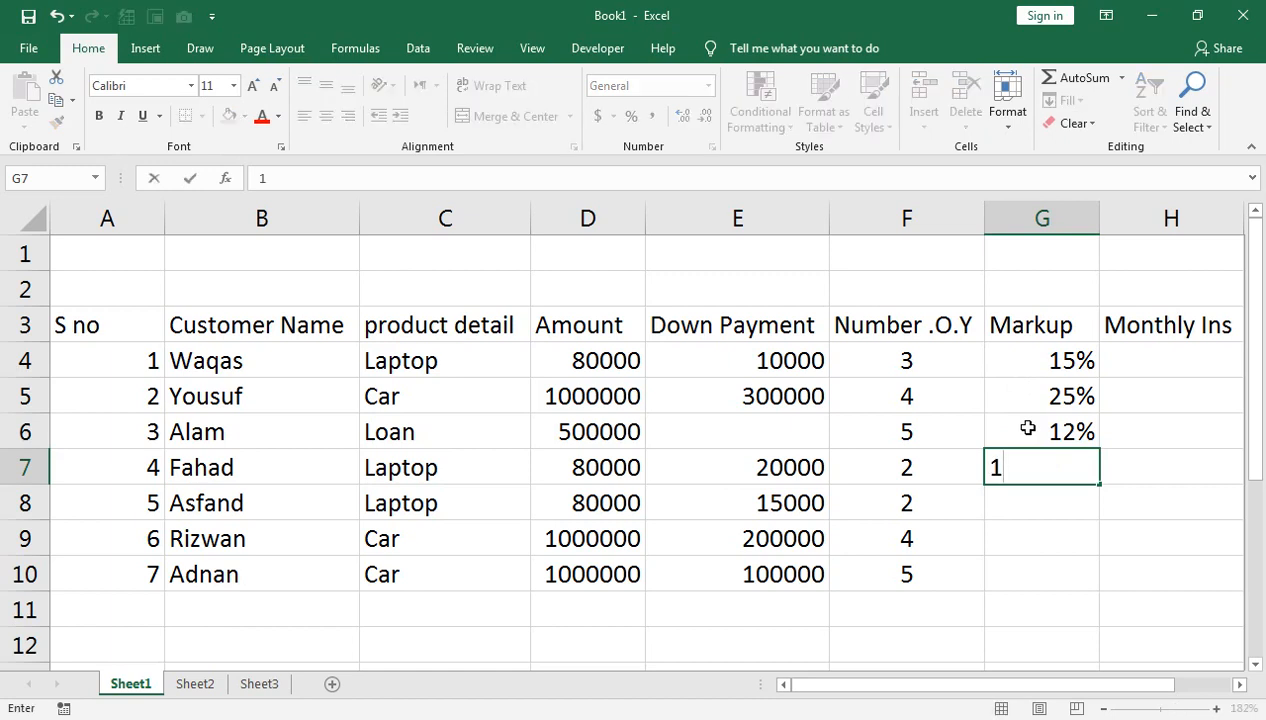
{"action": "type", "text": "0%"}
{"action": "key", "text": "Return"}
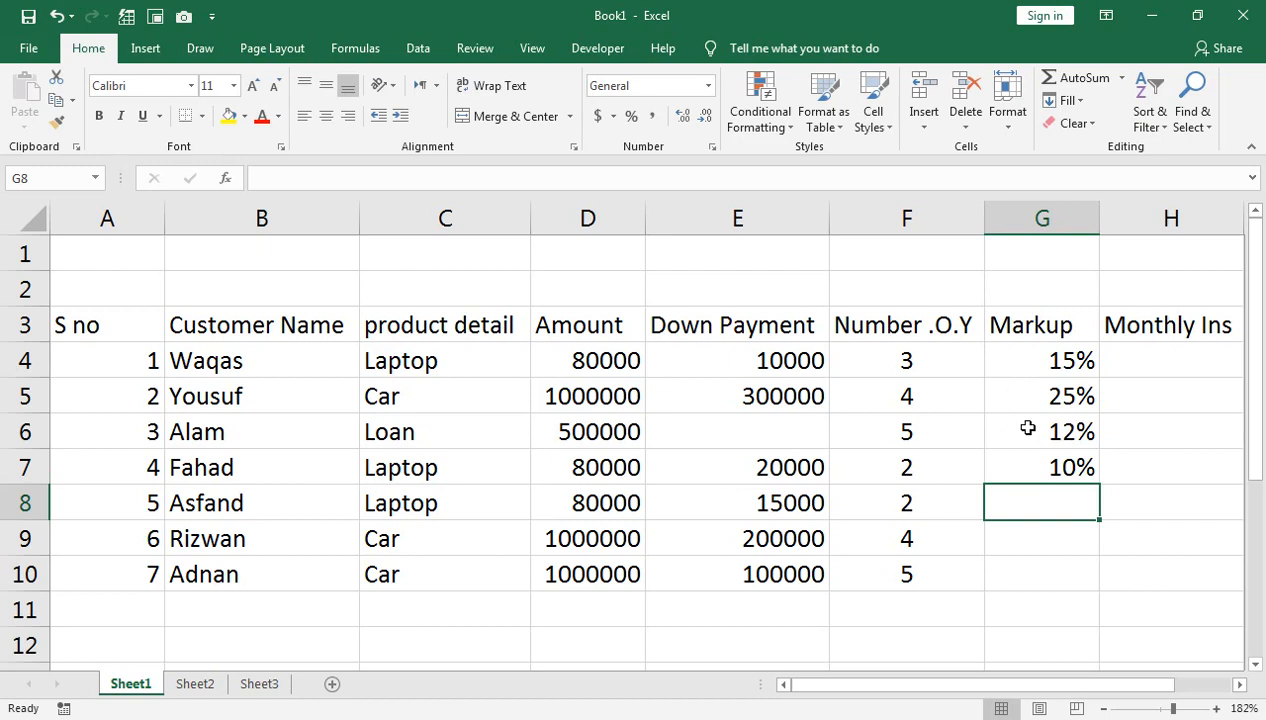
{"action": "type", "text": "8%"}
{"action": "key", "text": "Return"}
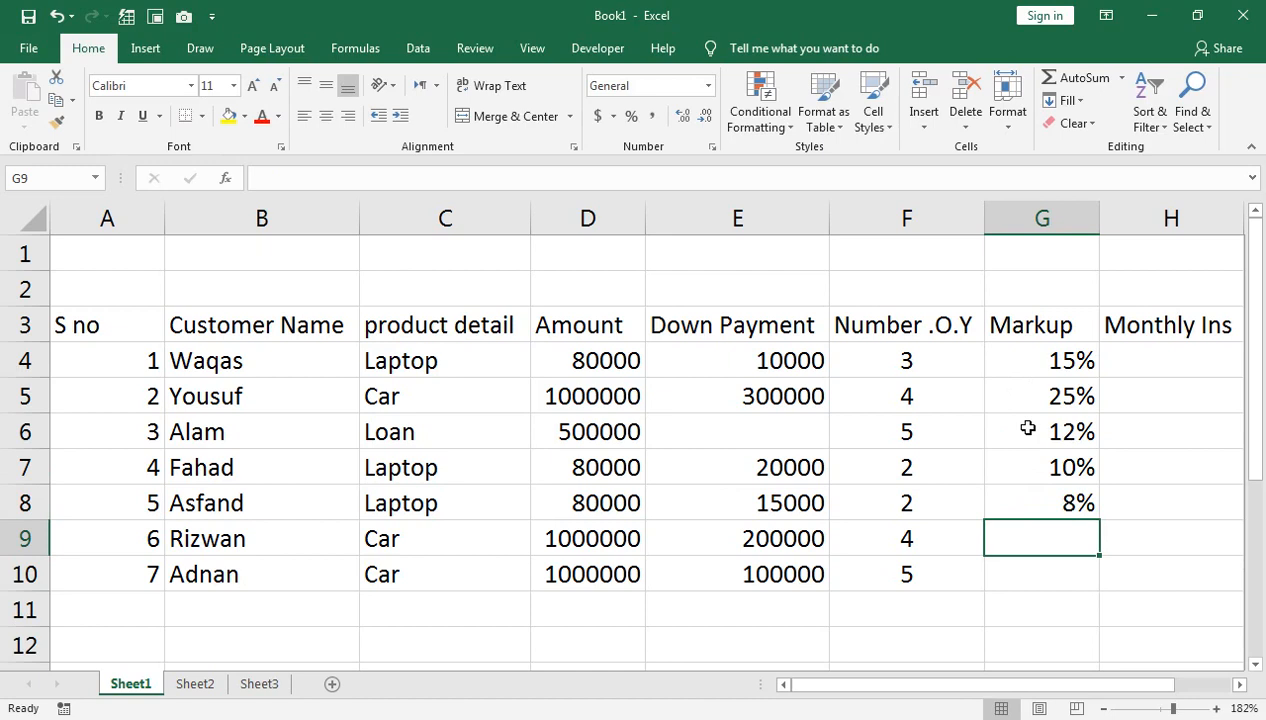
Enter the markup for the last two Car rows: 20% in G9 and 30% in G10.
{"action": "type", "text": "20"}
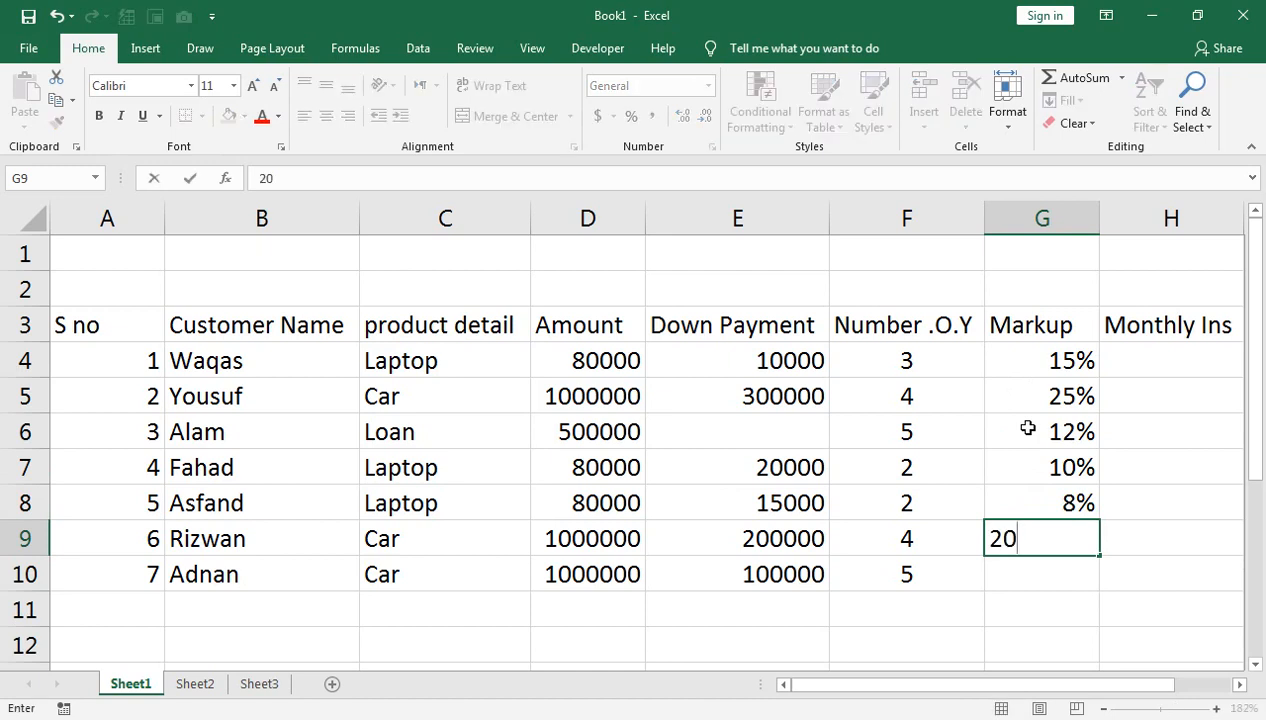
{"action": "type", "text": "%"}
{"action": "key", "text": "Return"}
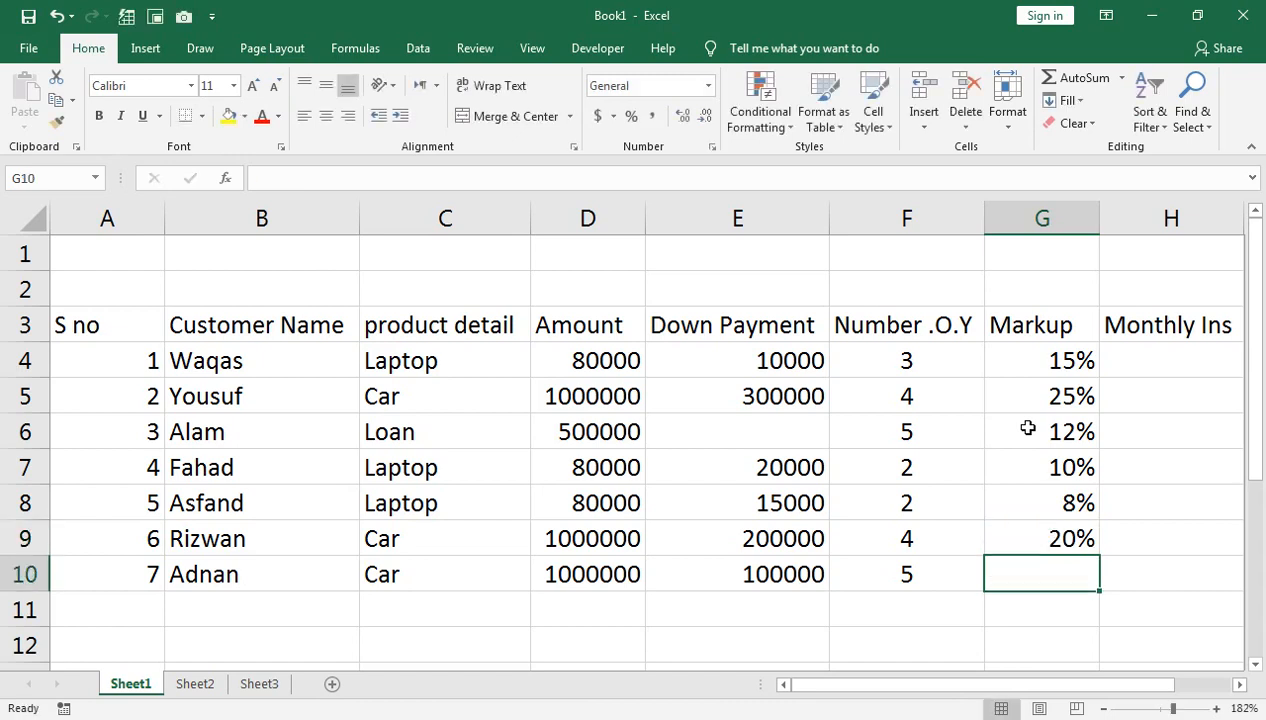
{"action": "type", "text": "30"}
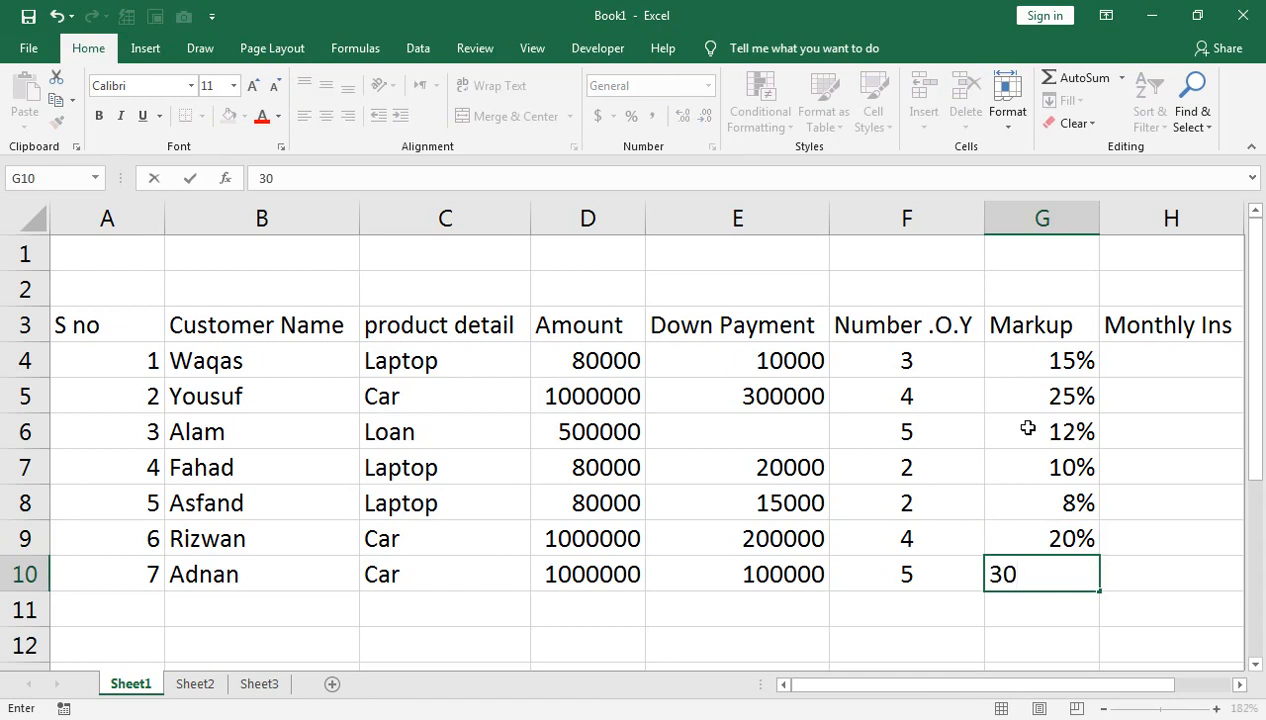
{"action": "type", "text": "%"}
{"action": "key", "text": "Return"}
Start a PMT formula in H4 under Monthly Ins, with G4/12 as the monthly rate.
{"action": "key", "text": "Up"}
{"action": "key", "text": "Up"}
{"action": "key", "text": "Up"}
{"action": "key", "text": "Up"}
{"action": "key", "text": "Up"}
{"action": "key", "text": "Up"}
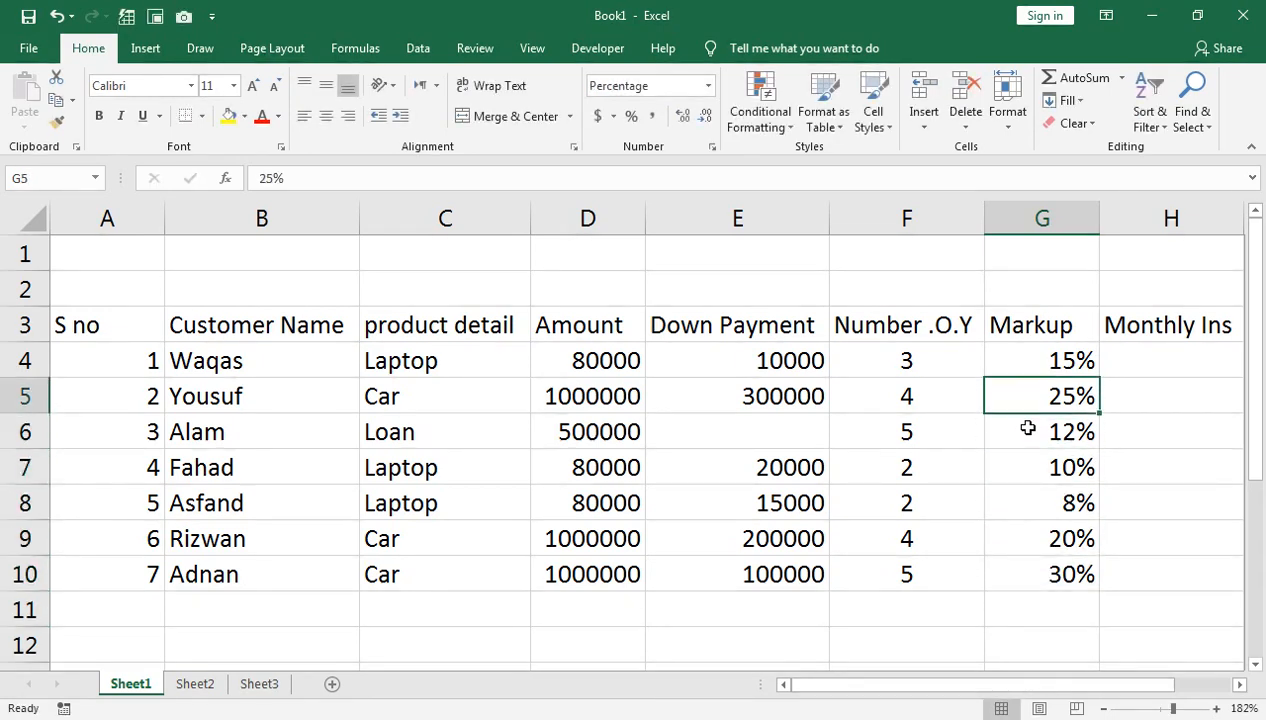
{"action": "key", "text": "Up"}
{"action": "key", "text": "Right"}
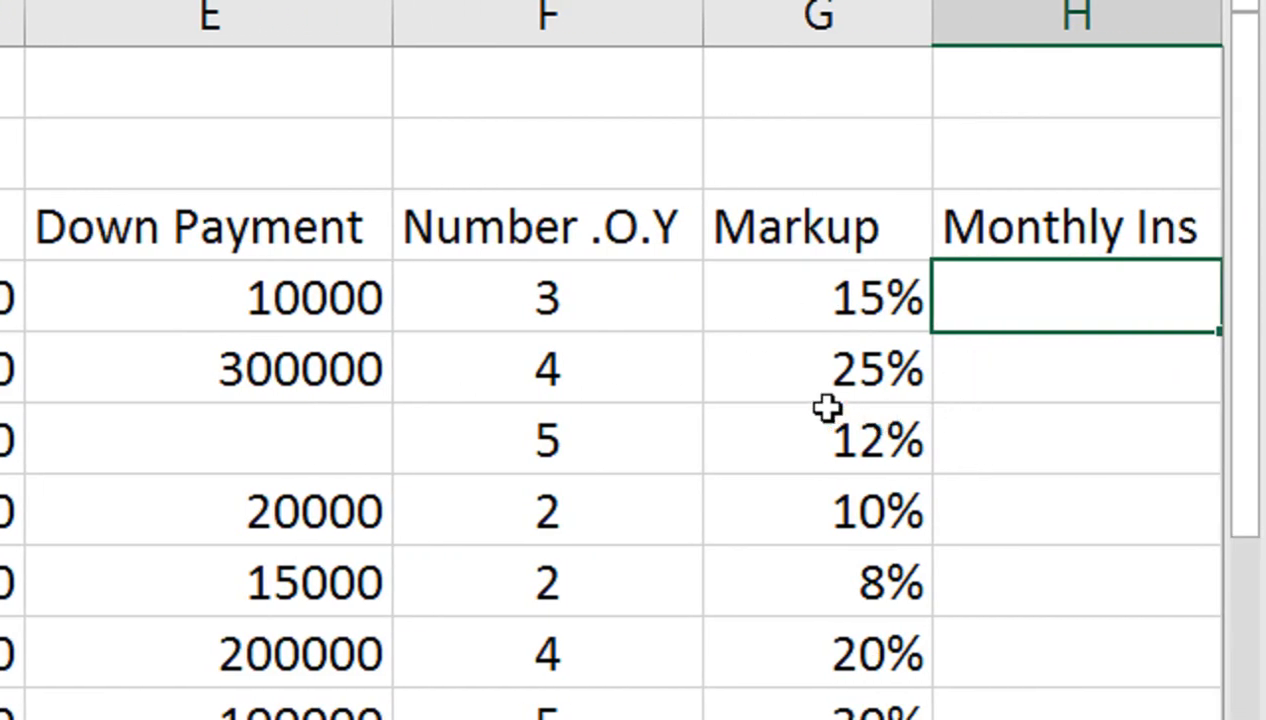
{"action": "type", "text": "=pmt"}
{"action": "key", "text": "Tab"}
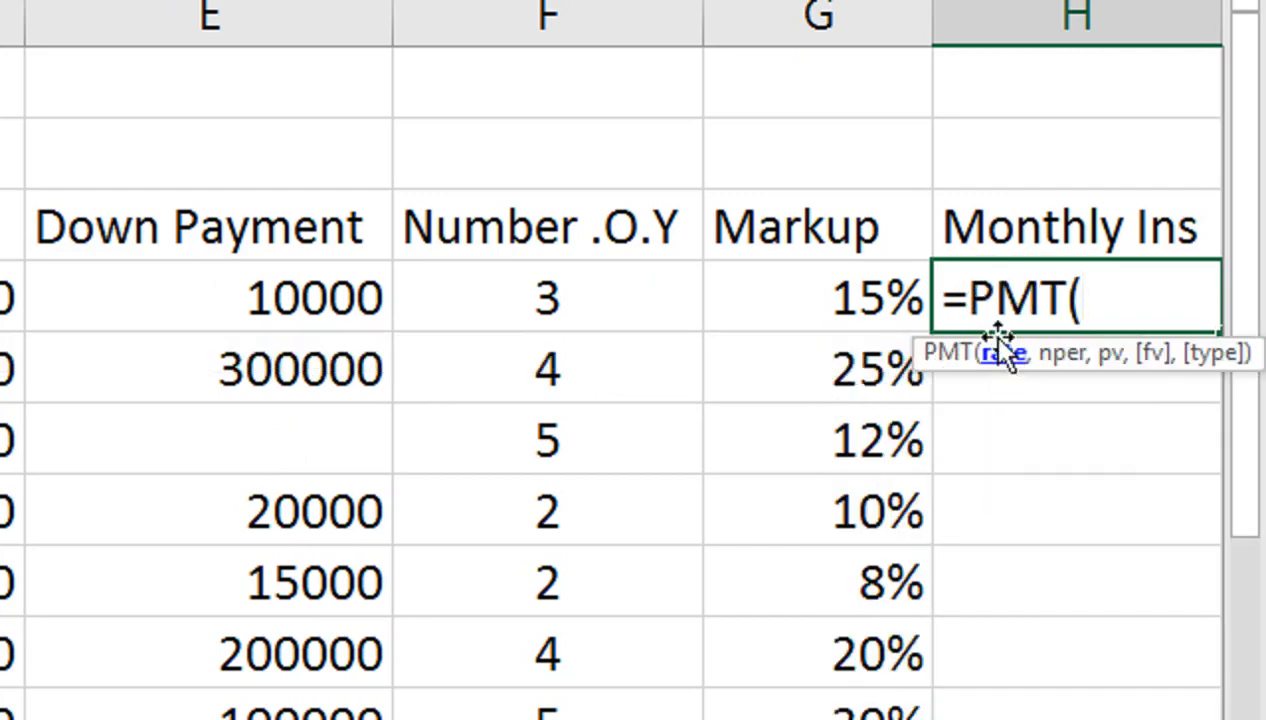
{"action": "left_click", "coordinate": [787, 280]}
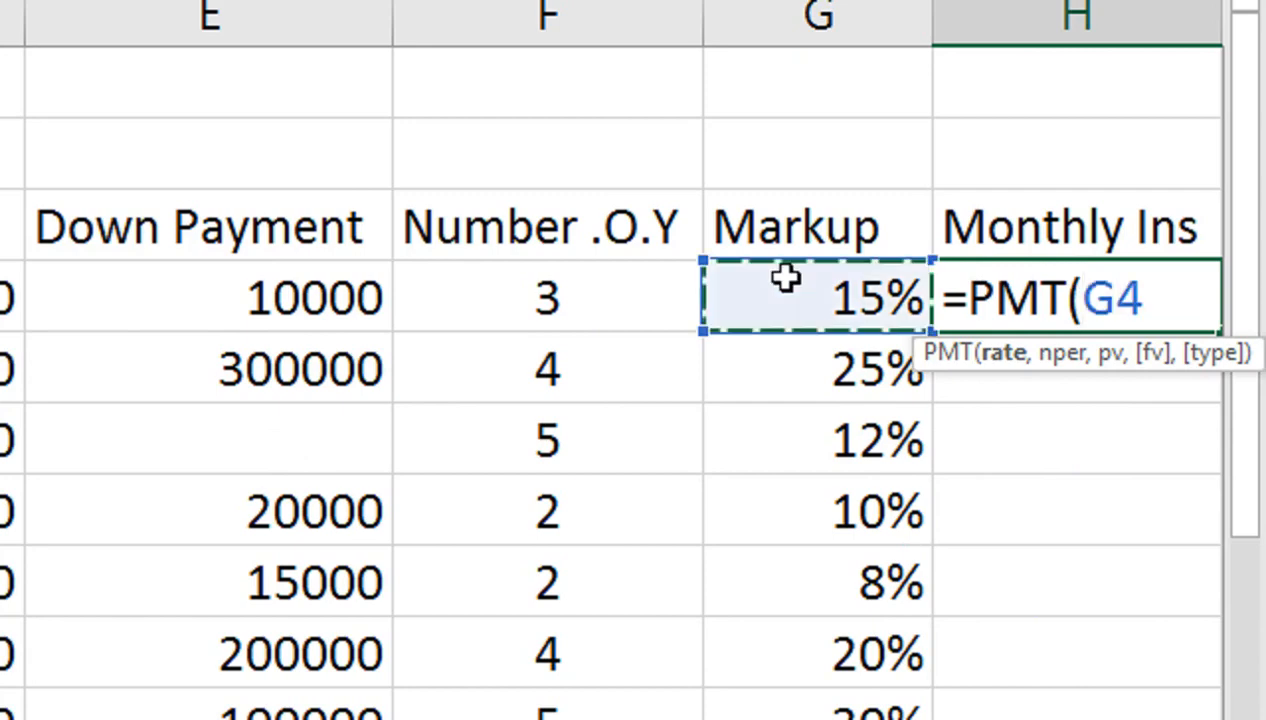
{"action": "type", "text": "/"}
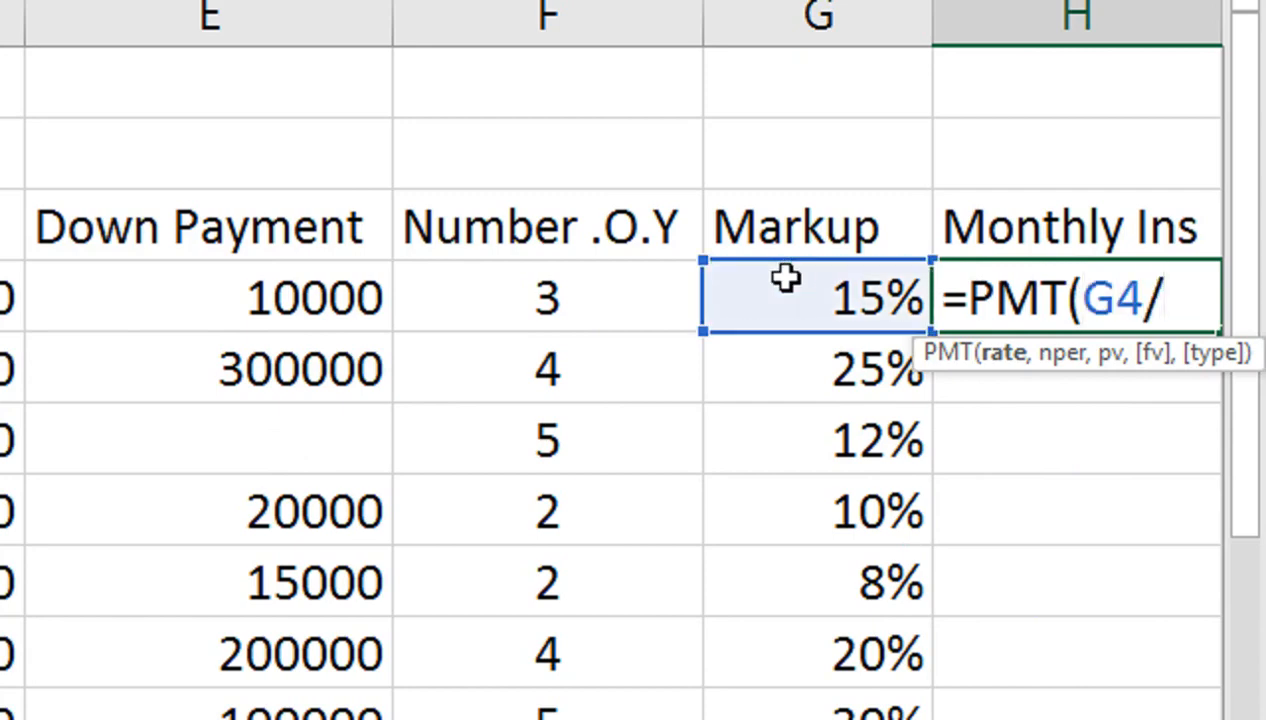
{"action": "type", "text": "12"}
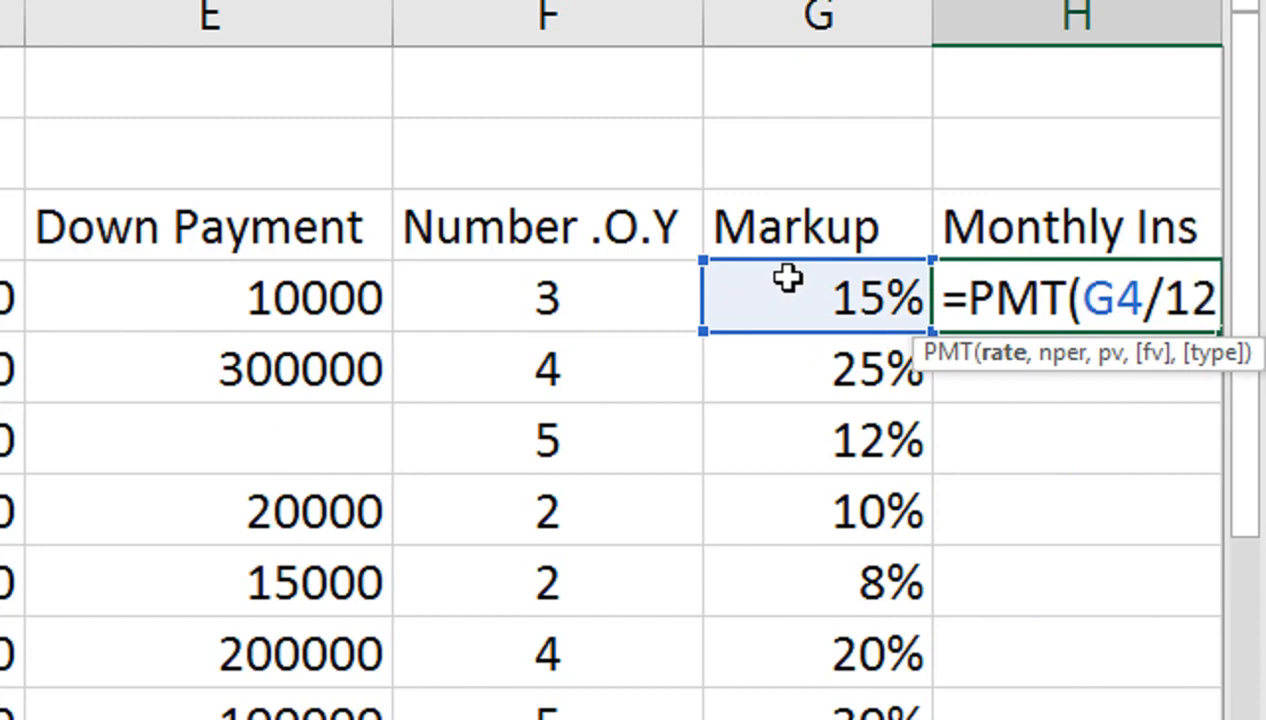
{"action": "type", "text": ","}
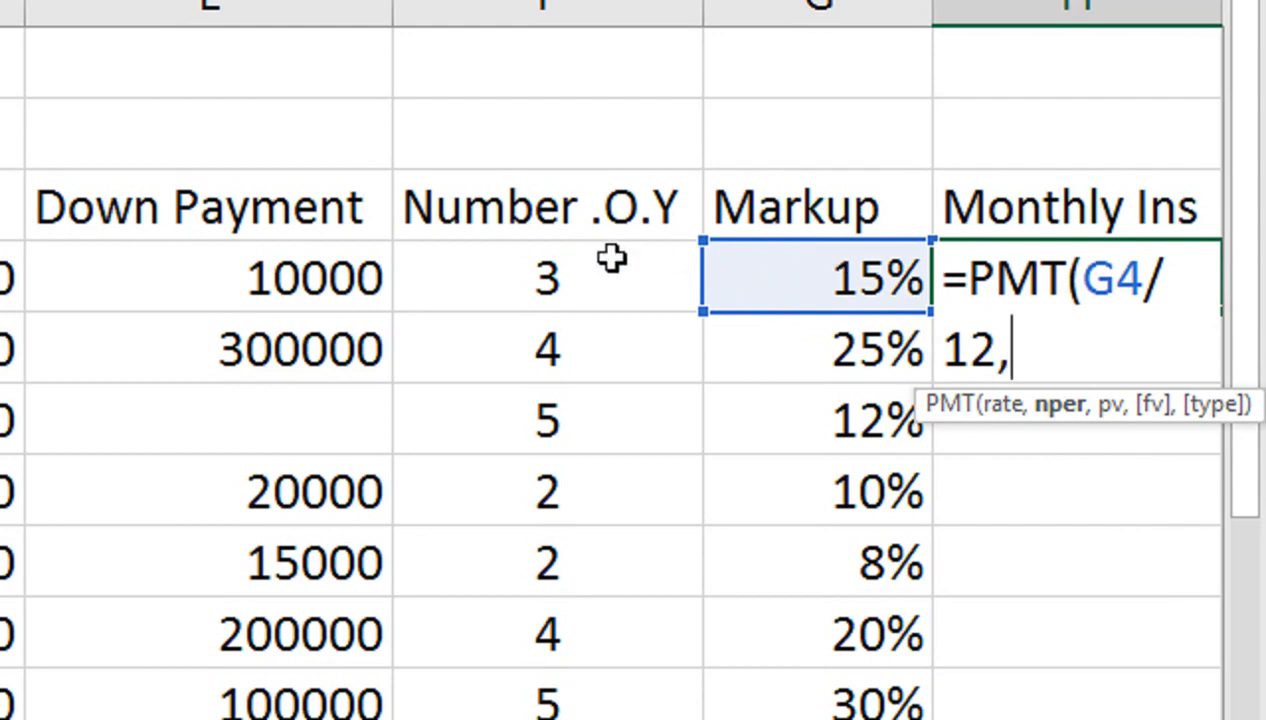
Complete the PMT formula in H4 with F4*12 as the number of periods and D4-E4 as the present value.
{"action": "left_click", "coordinate": [600, 260]}
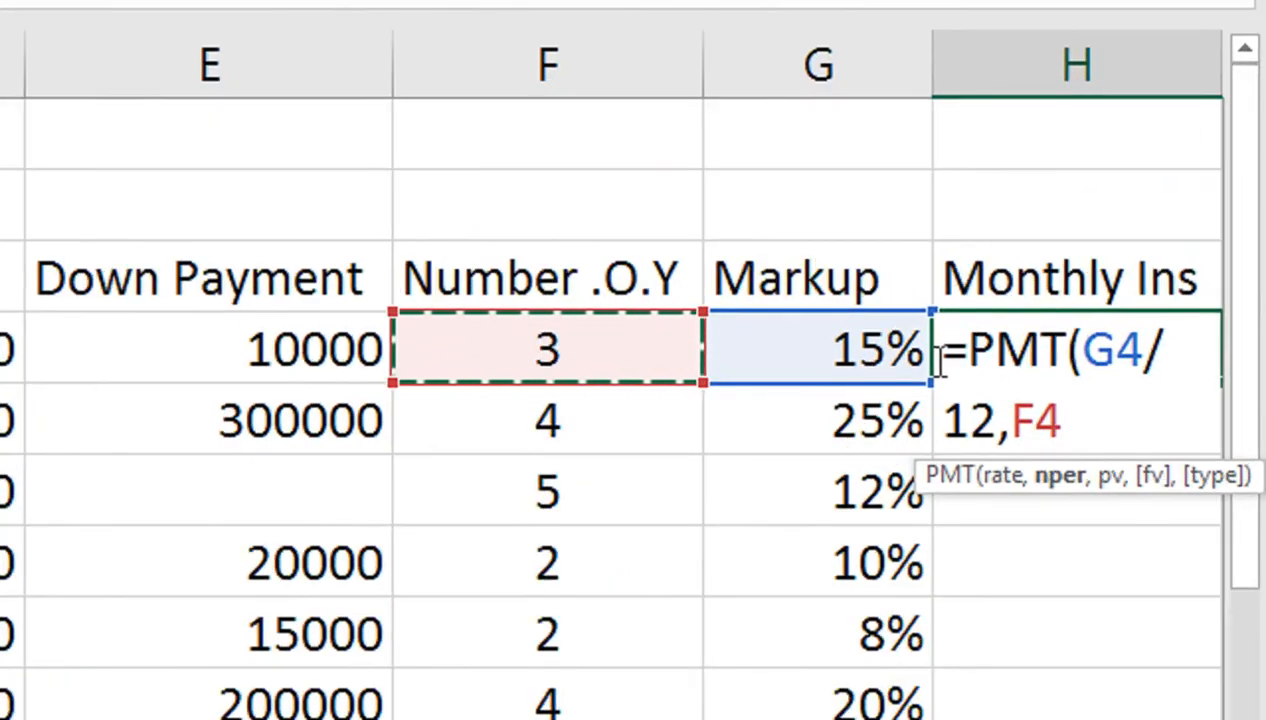
{"action": "type", "text": "*12,"}
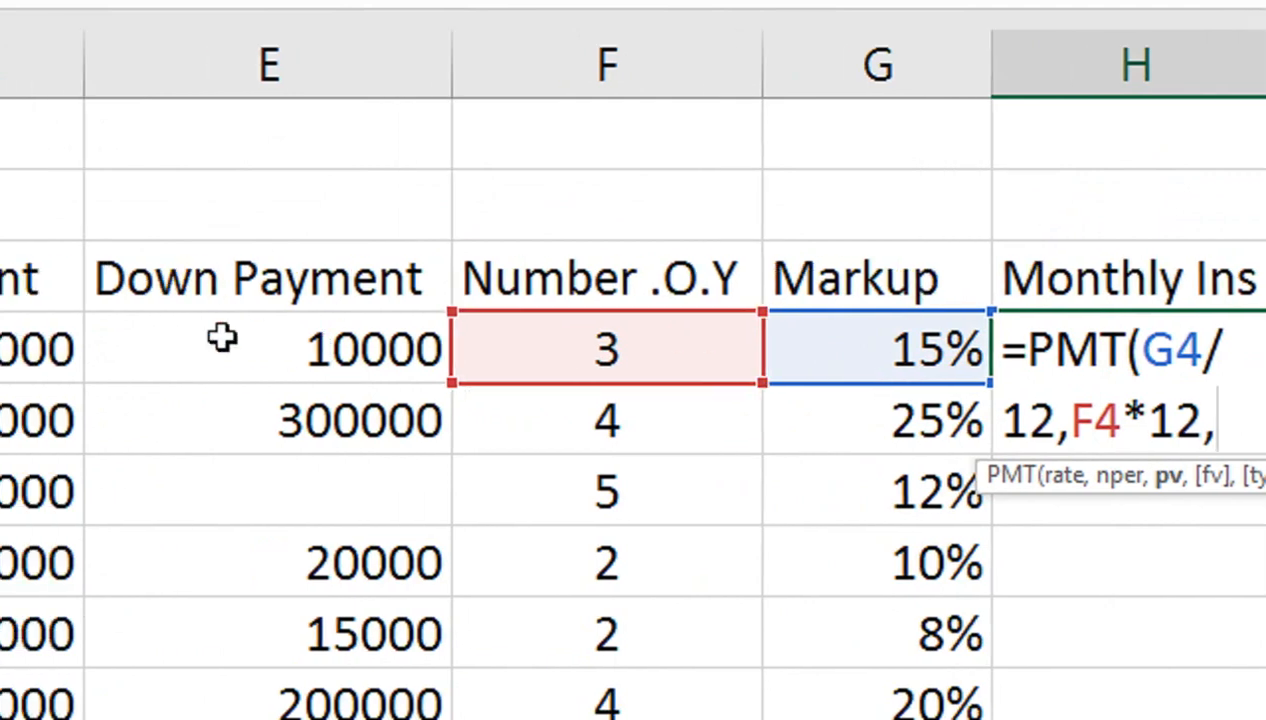
{"action": "left_click", "coordinate": [317, 360]}
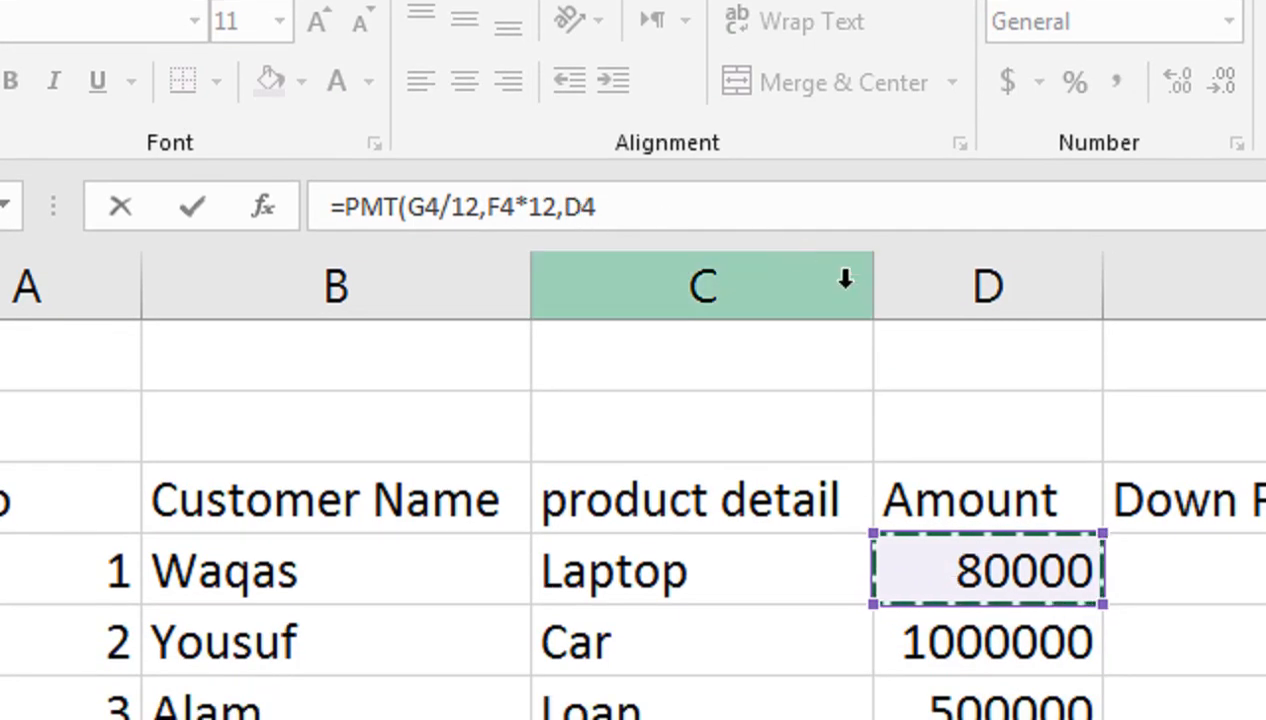
{"action": "left_click", "coordinate": [620, 190]}
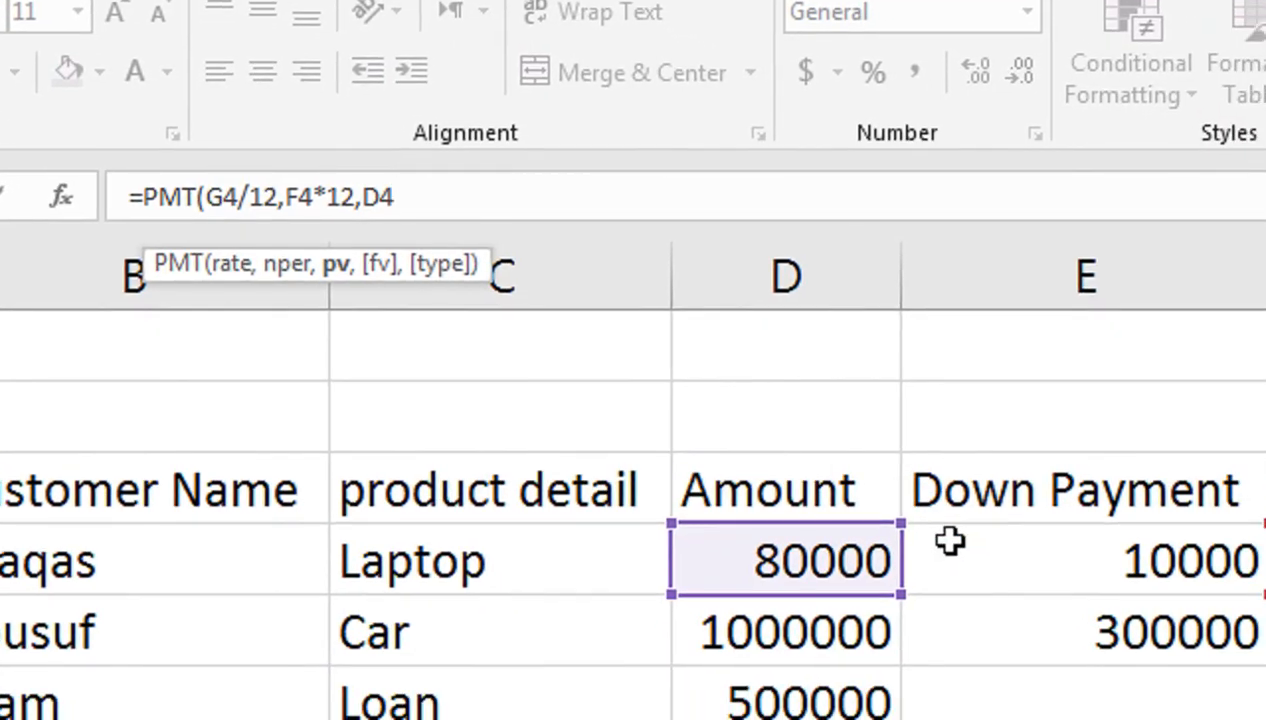
{"action": "type", "text": "-"}
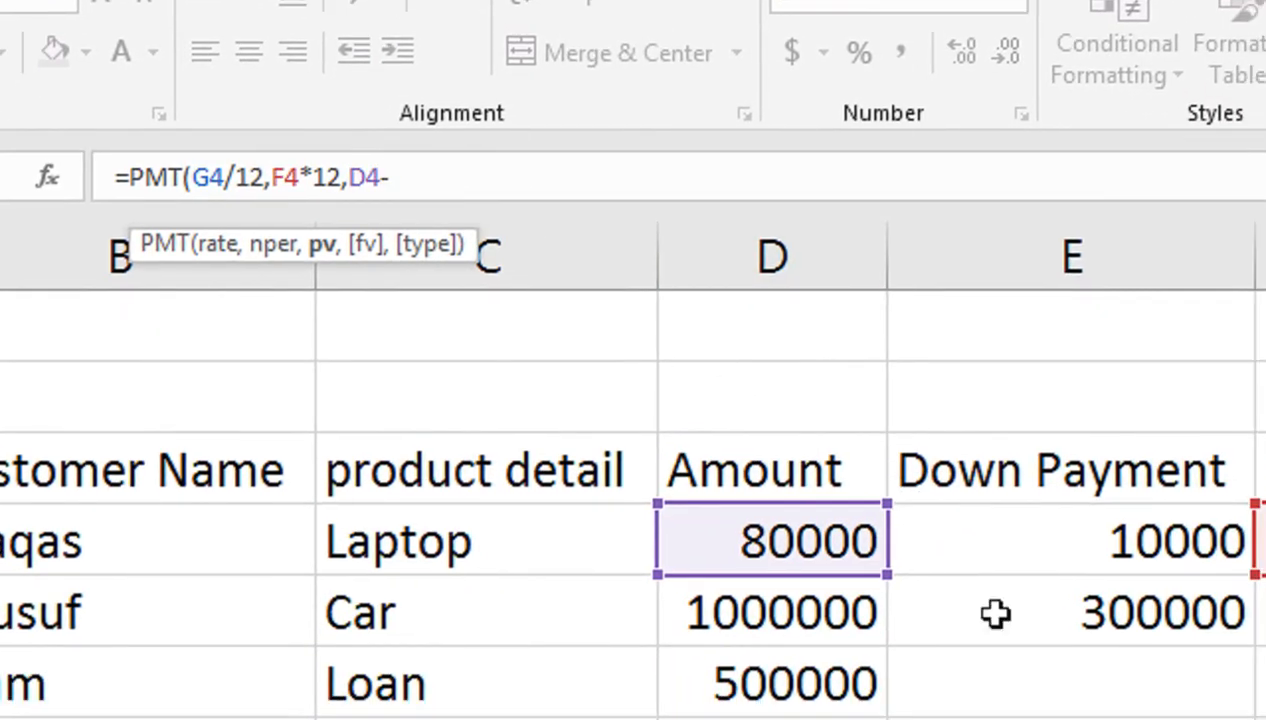
{"action": "left_click", "coordinate": [995, 560]}
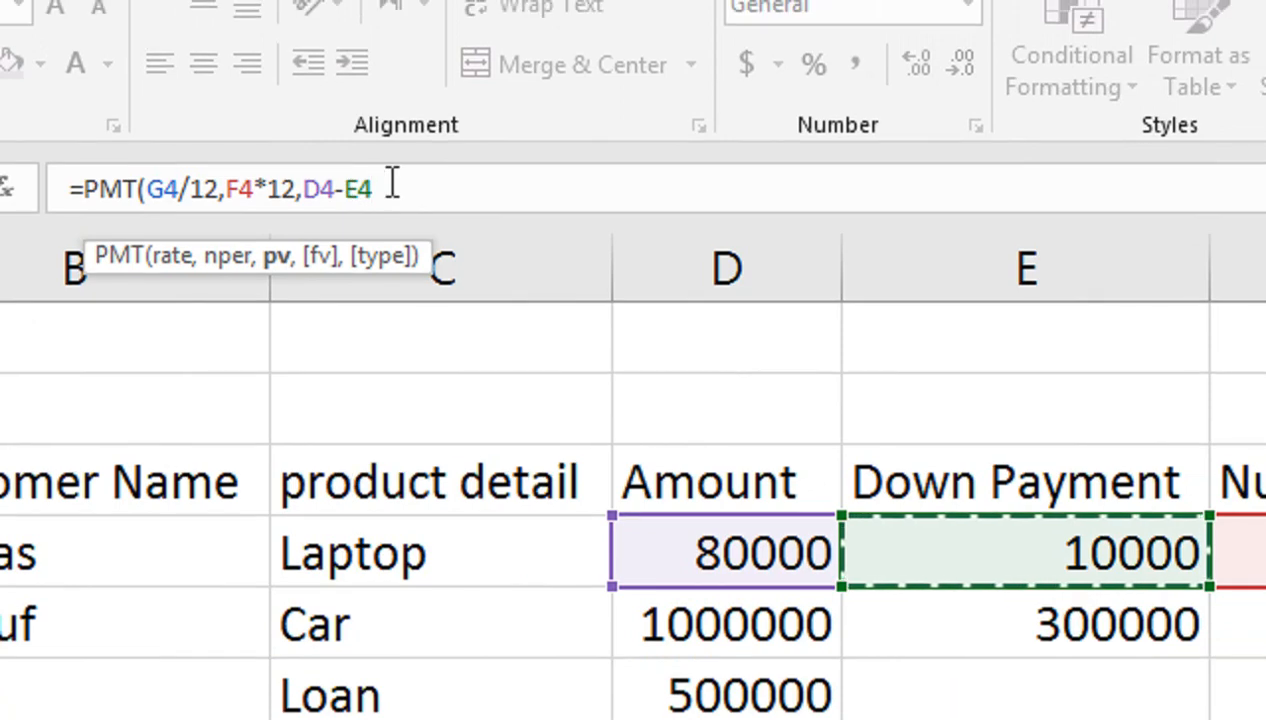
{"action": "type", "text": ")"}
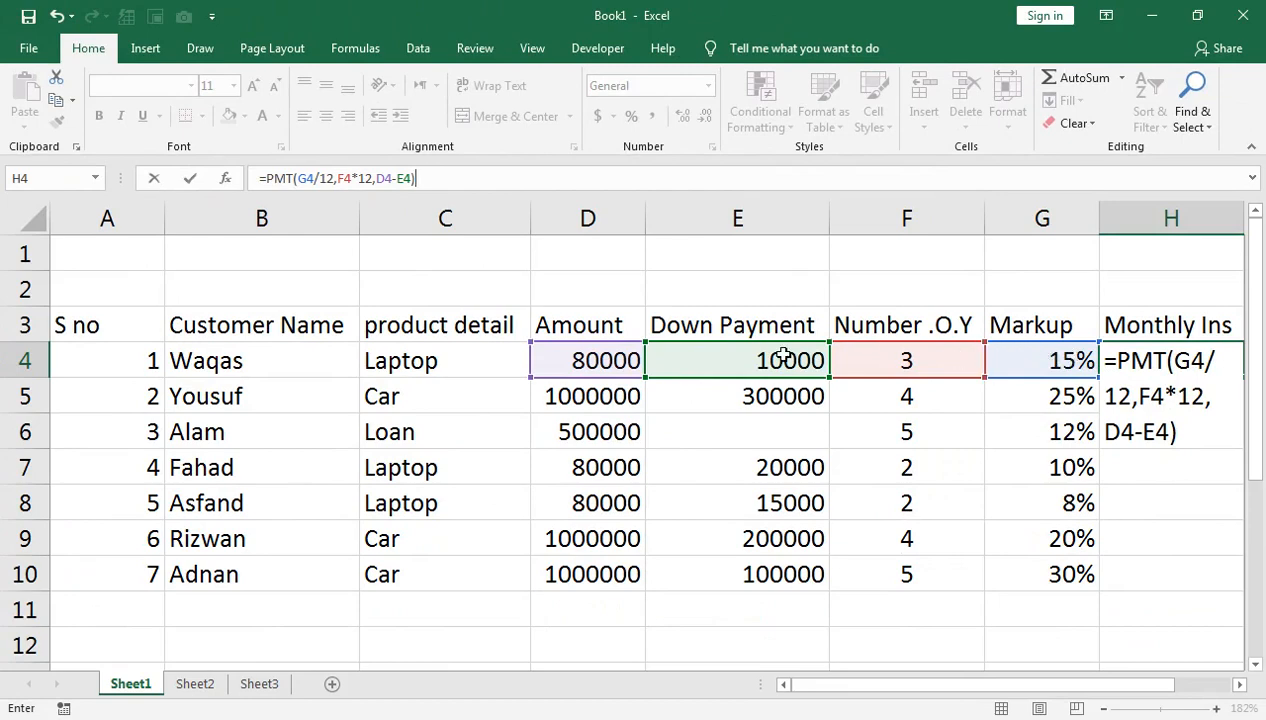
{"action": "key", "text": "Return"}
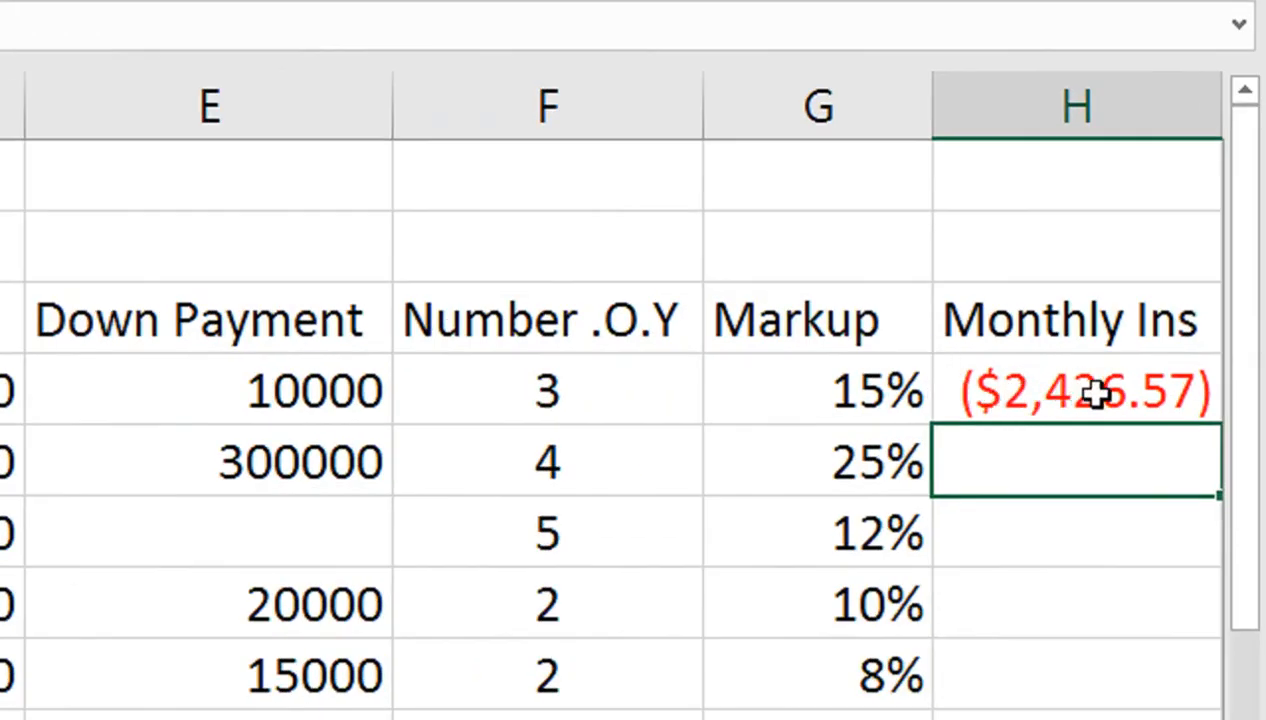
Fill the monthly installment formula from H4 down to H10.
{"action": "left_click", "coordinate": [1075, 370]}
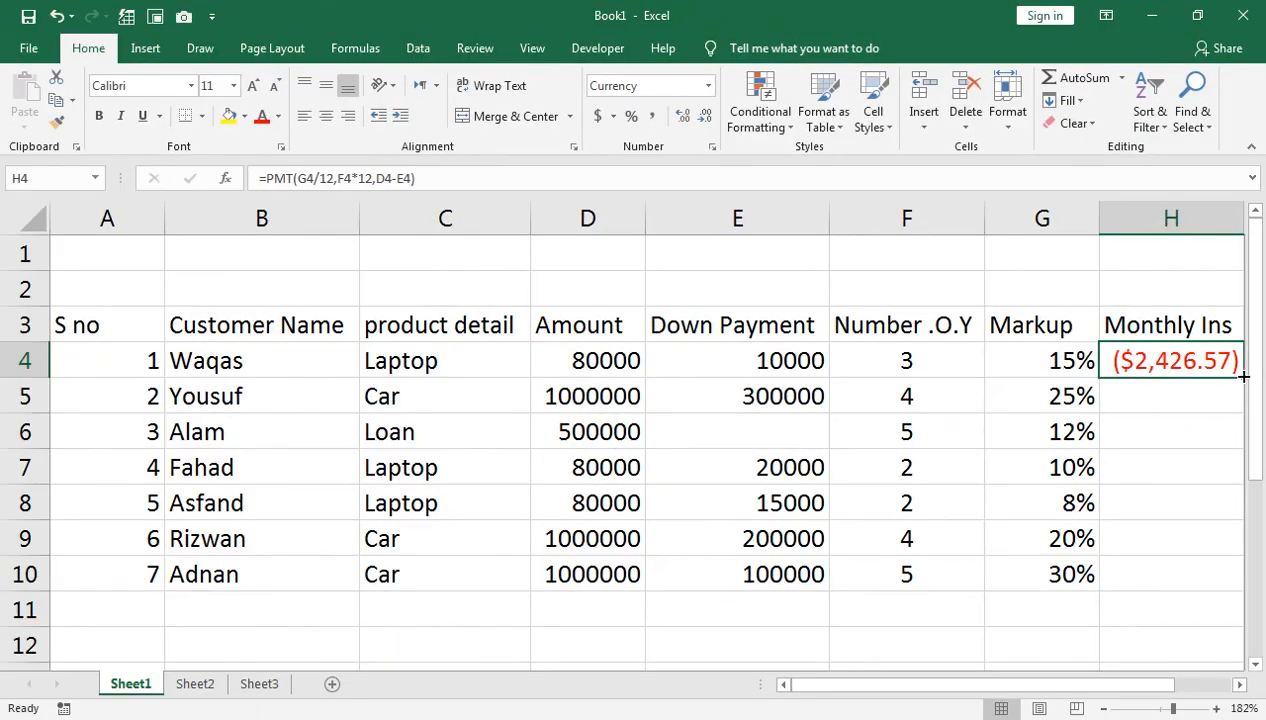
{"action": "left_click_drag", "start_coordinate": [1243, 376], "coordinate": [1208, 600]}
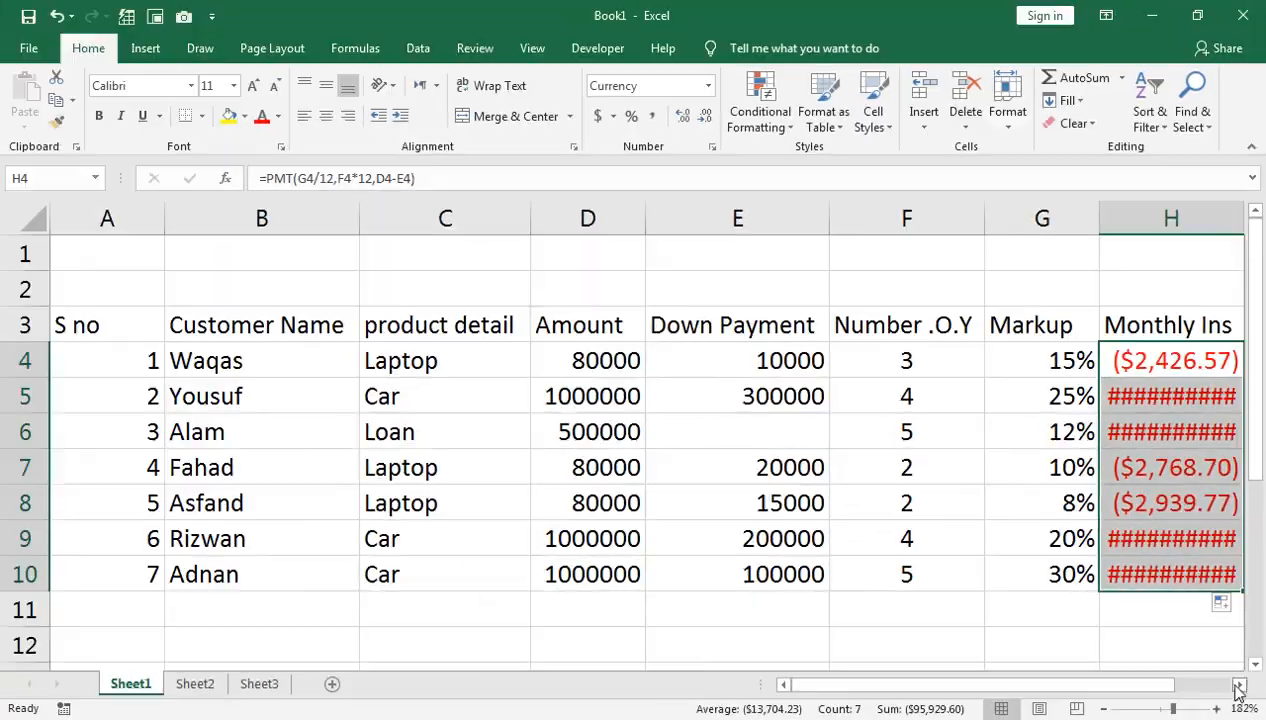
{"action": "left_click", "coordinate": [1213, 650]}
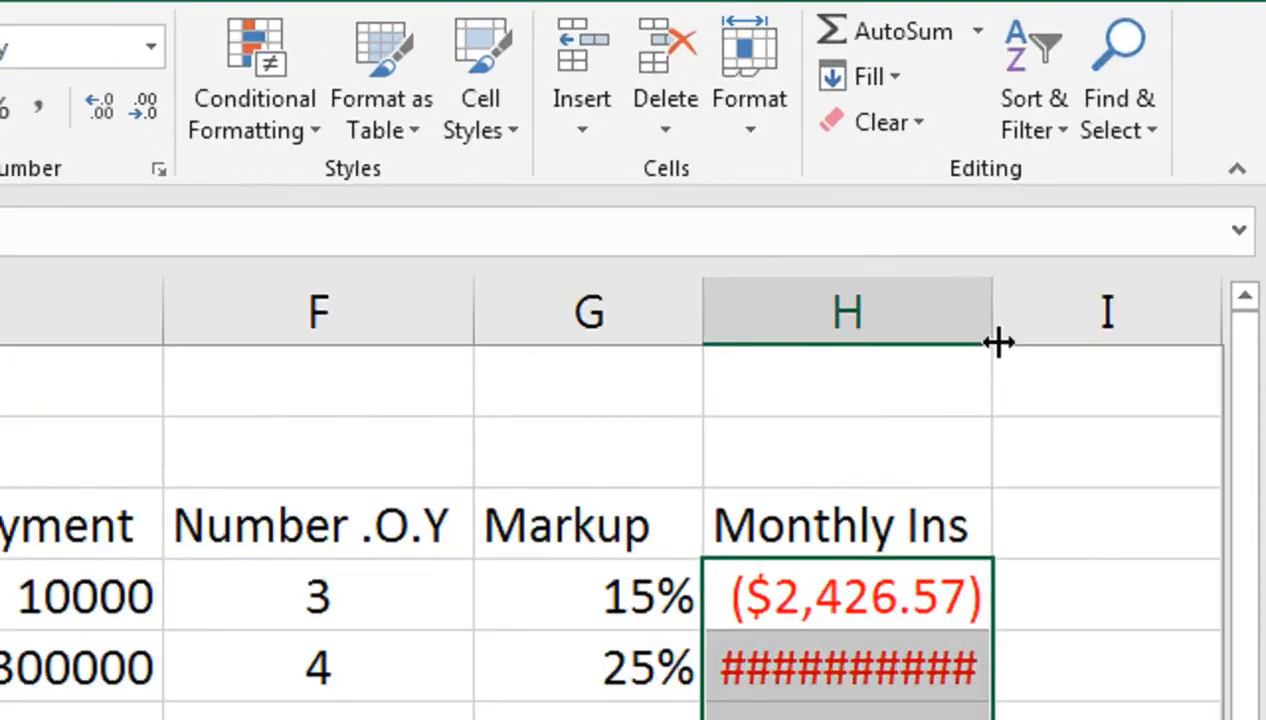
Autofit the width of column H to its monthly installment values.
{"action": "double_click", "coordinate": [991, 318]}
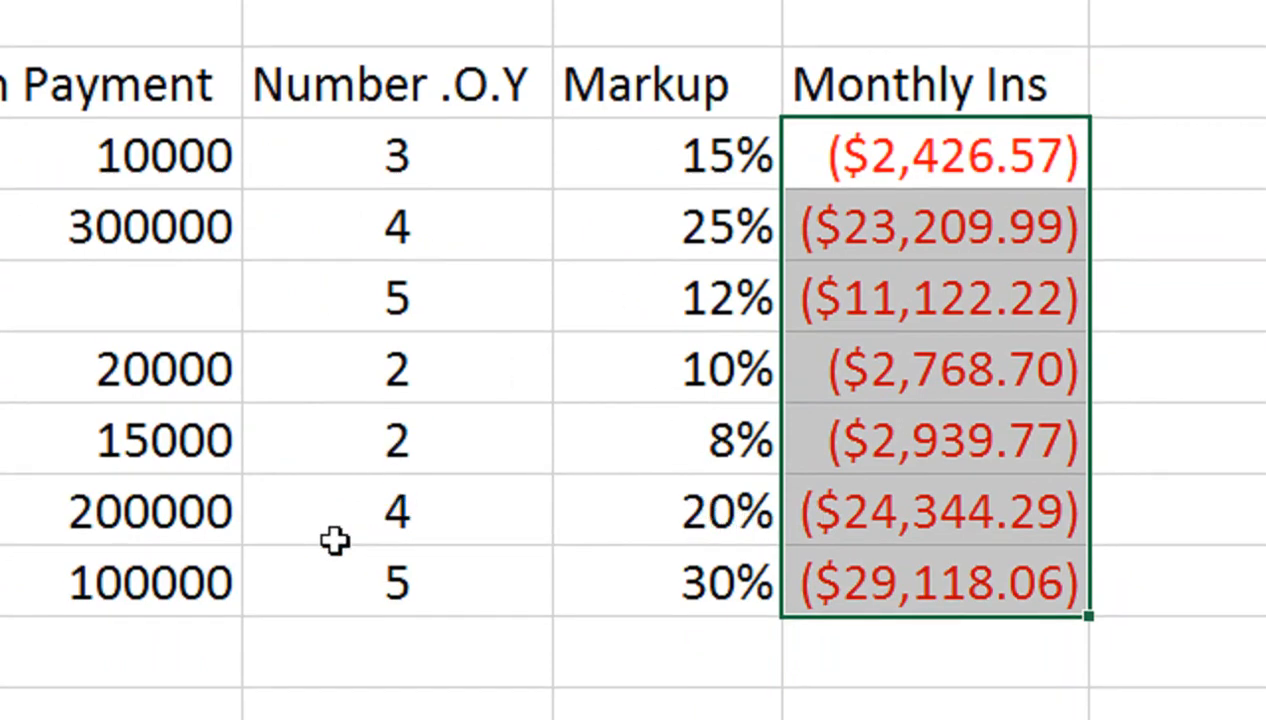
Try a 35% markup for the first customer in G4.
{"action": "left_click", "coordinate": [641, 167]}
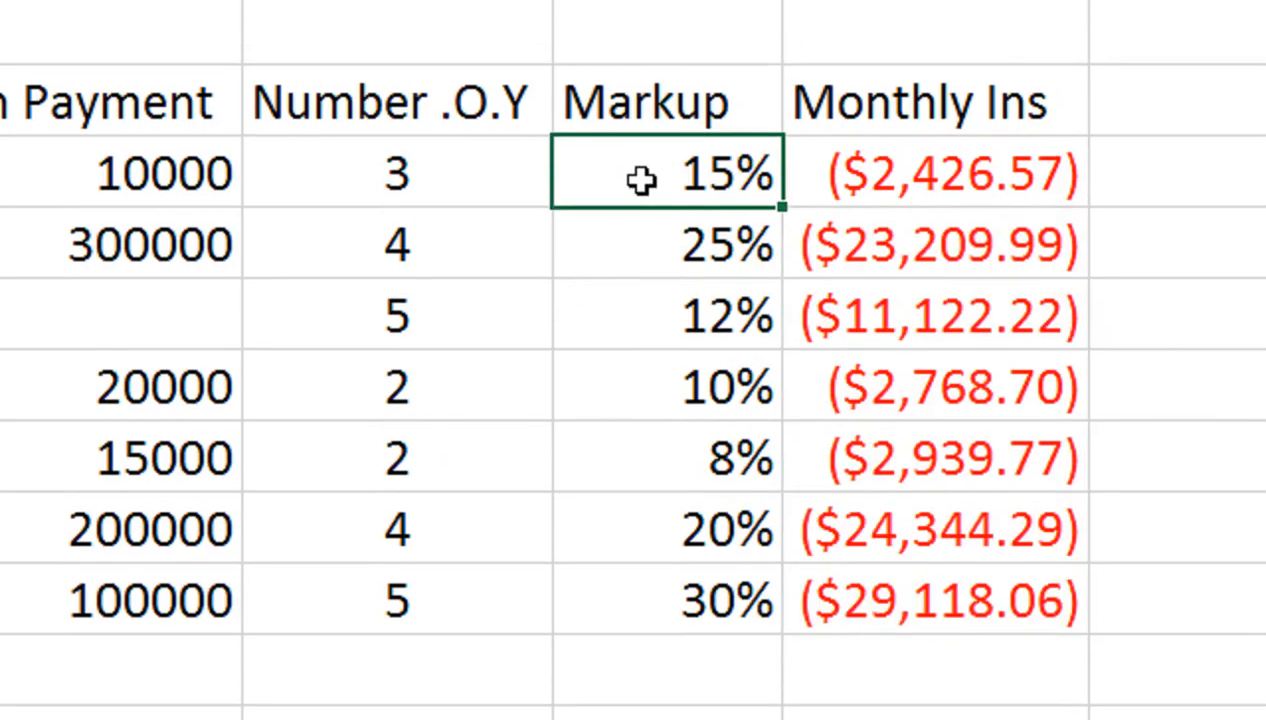
{"action": "type", "text": "35"}
{"action": "key", "text": "Return"}
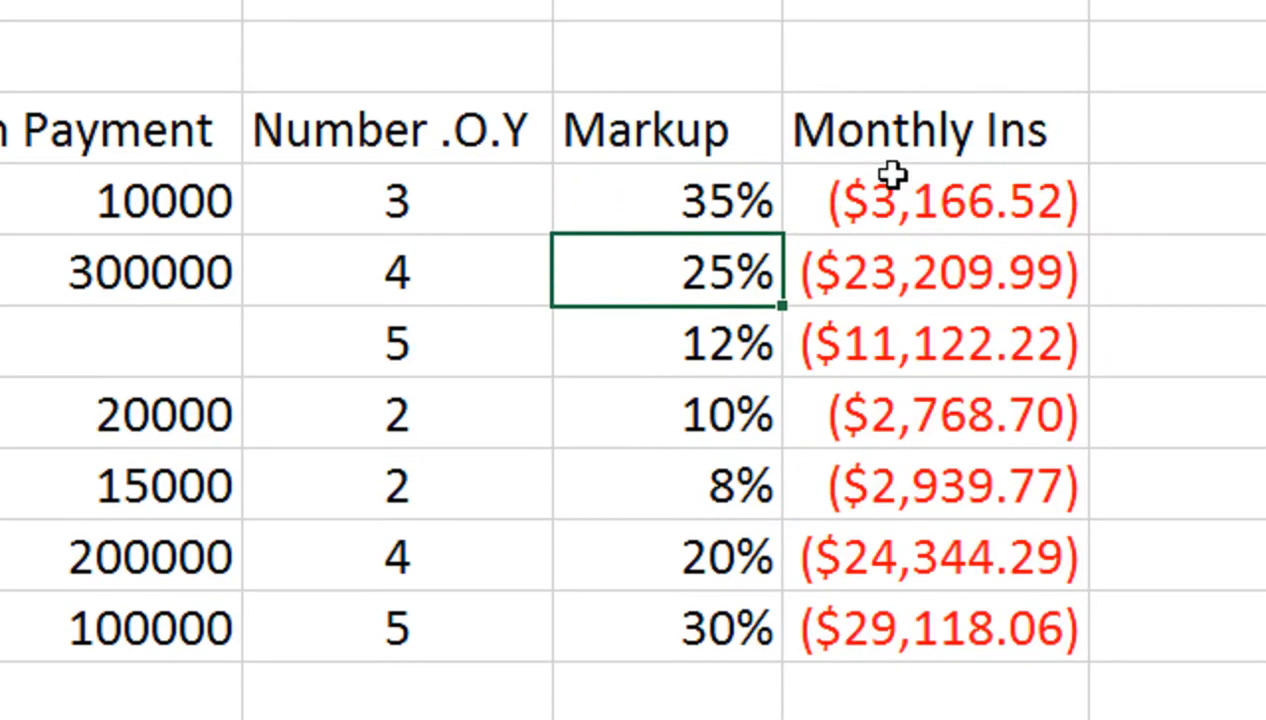
Set the number of years for the first customer in F4 to 4.
{"action": "left_click", "coordinate": [351, 204]}
{"action": "type", "text": "4"}
{"action": "key", "text": "Return"}
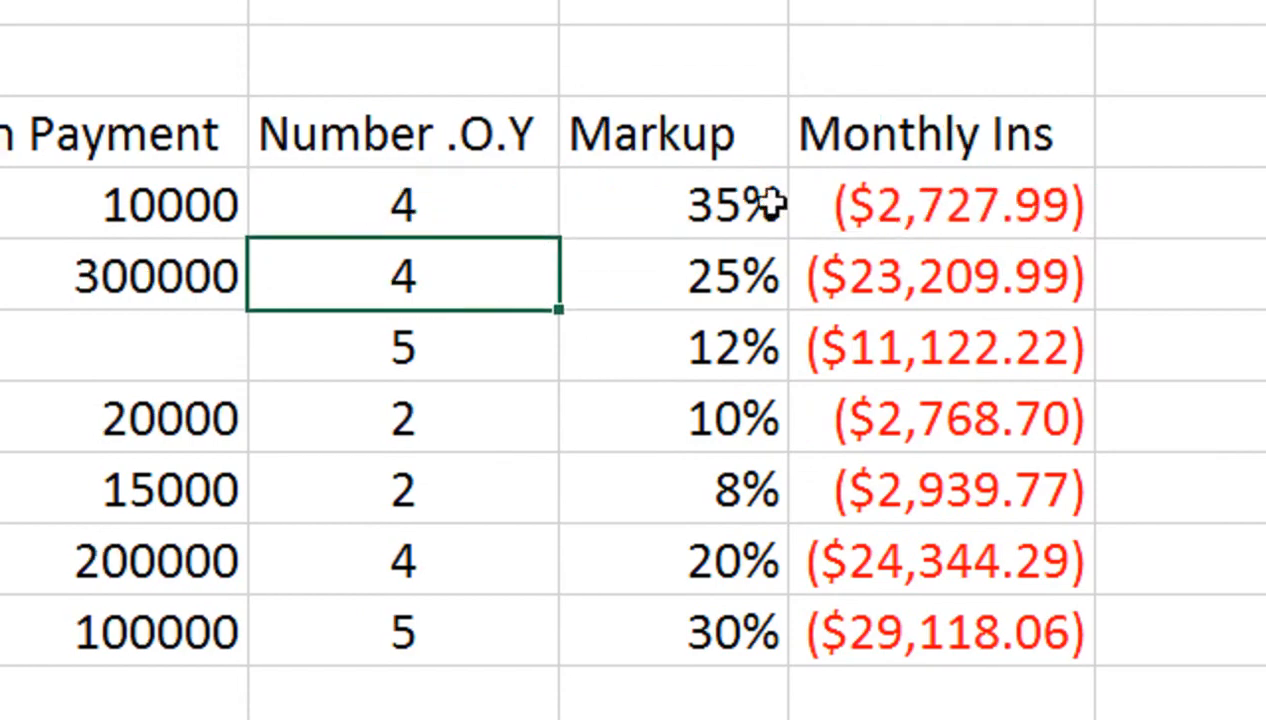
Test lower markups for the first customer in G4, entering 10% followed by 5%.
{"action": "left_click", "coordinate": [725, 204]}
{"action": "type", "text": "10"}
{"action": "key", "text": "Return"}
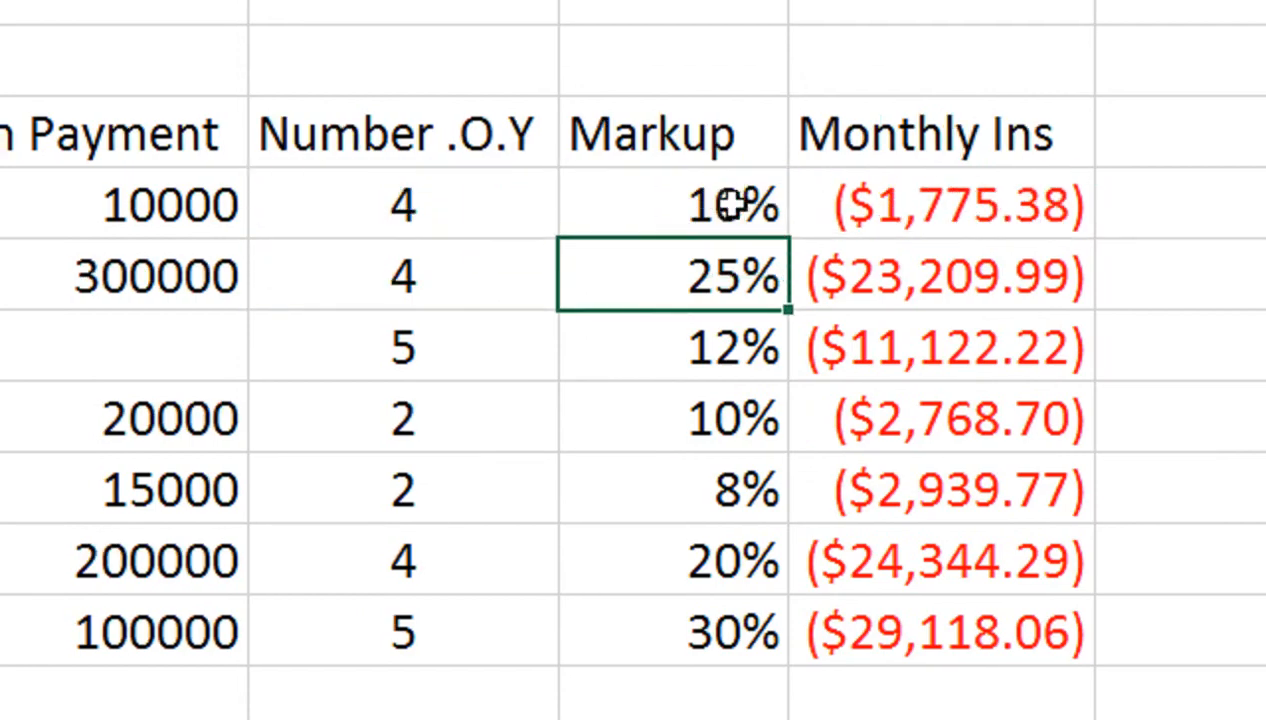
{"action": "left_click", "coordinate": [722, 174]}
{"action": "type", "text": "5"}
{"action": "key", "text": "Return"}
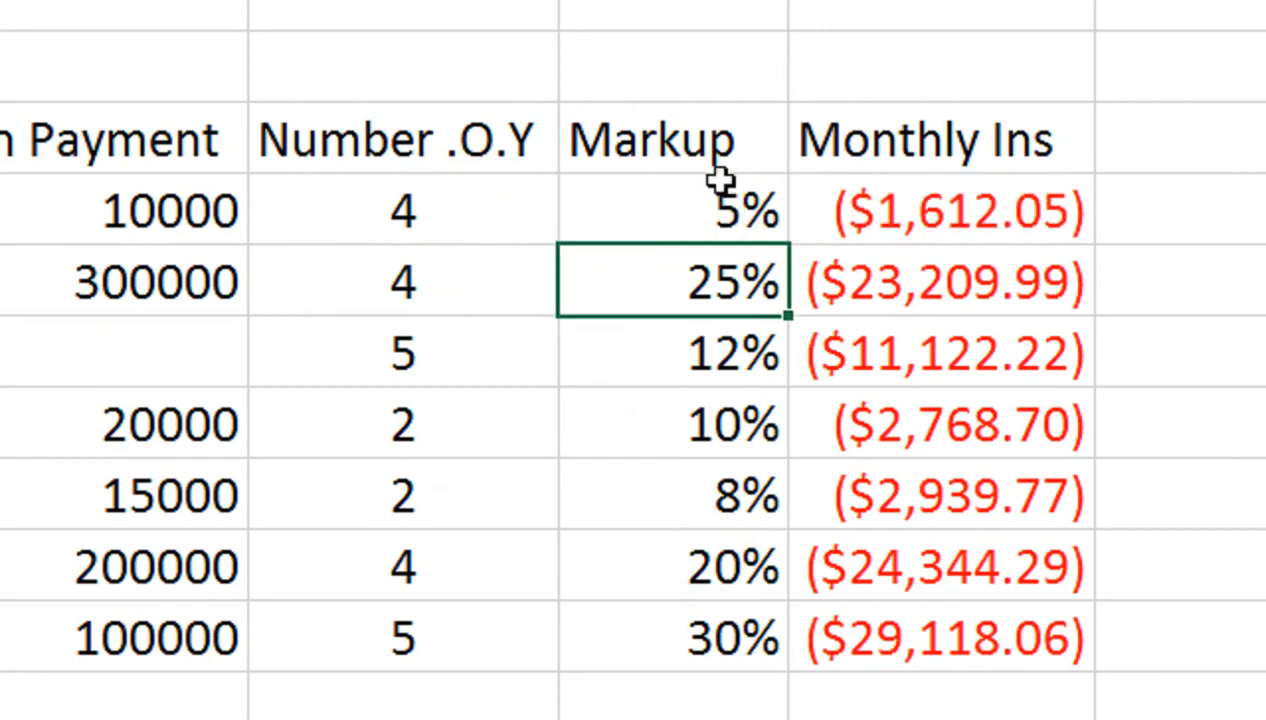
Set the first customer's markup in G4 to 15%.
{"action": "left_click", "coordinate": [695, 214]}
{"action": "type", "text": "15"}
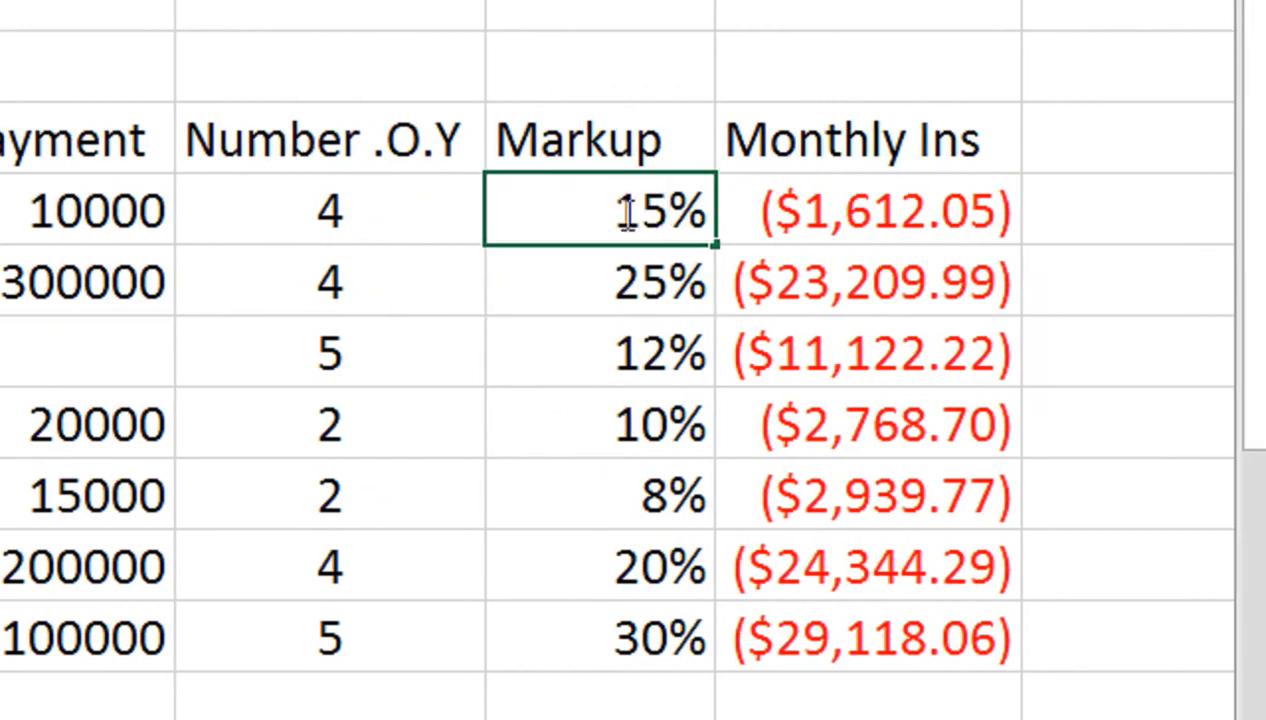
{"action": "key", "text": "Return"}
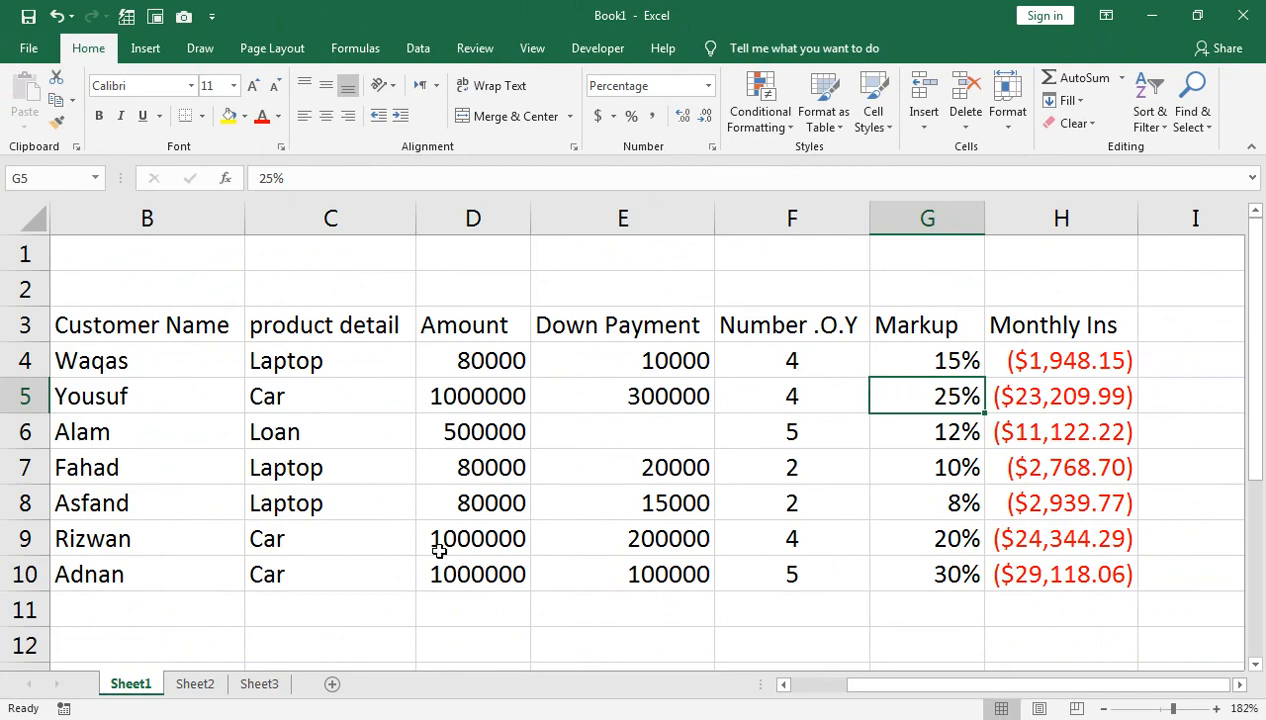
{"action": "right_click", "coordinate": [290, 719]}
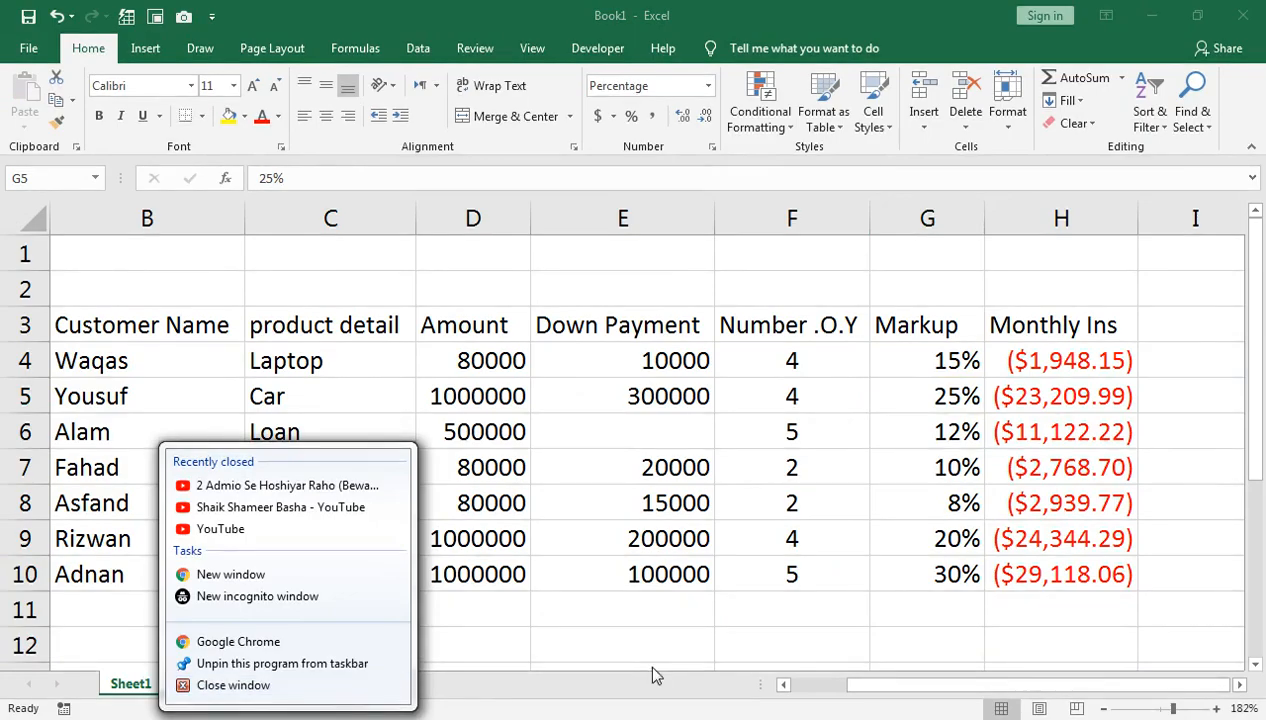
{"action": "left_click", "coordinate": [517, 541]}
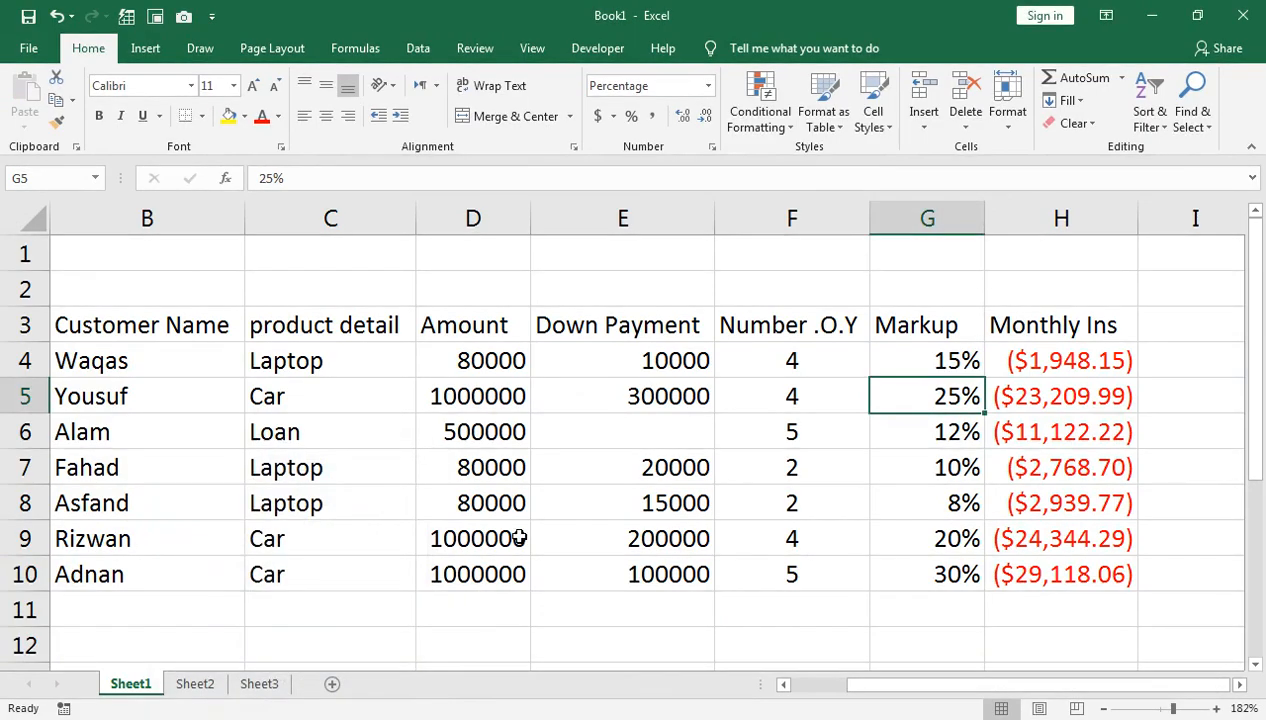